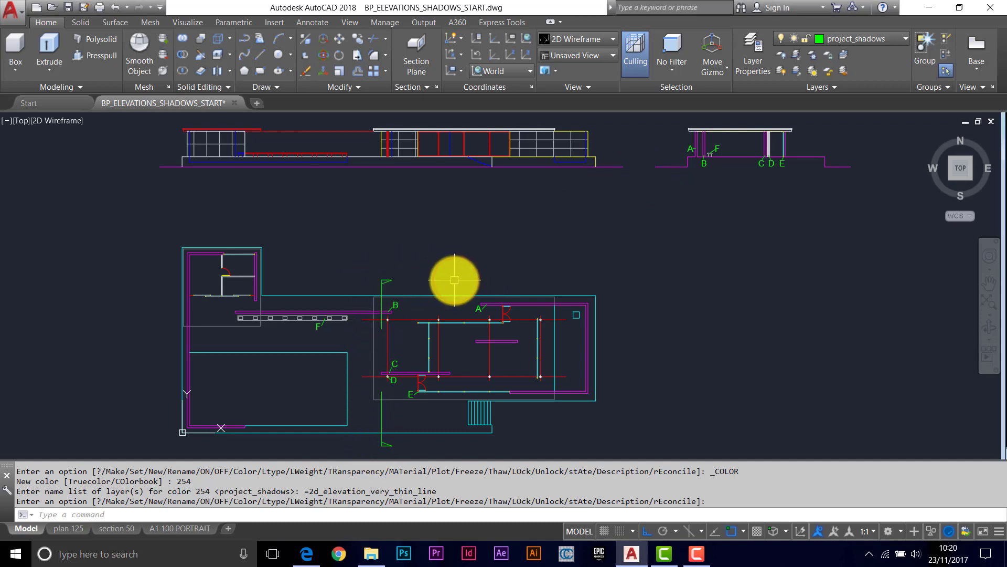
- Finish setting 2d_elevation_very_thin_line to colour 254 and zoom onto the right elevation with posts A–F
key("Escape")
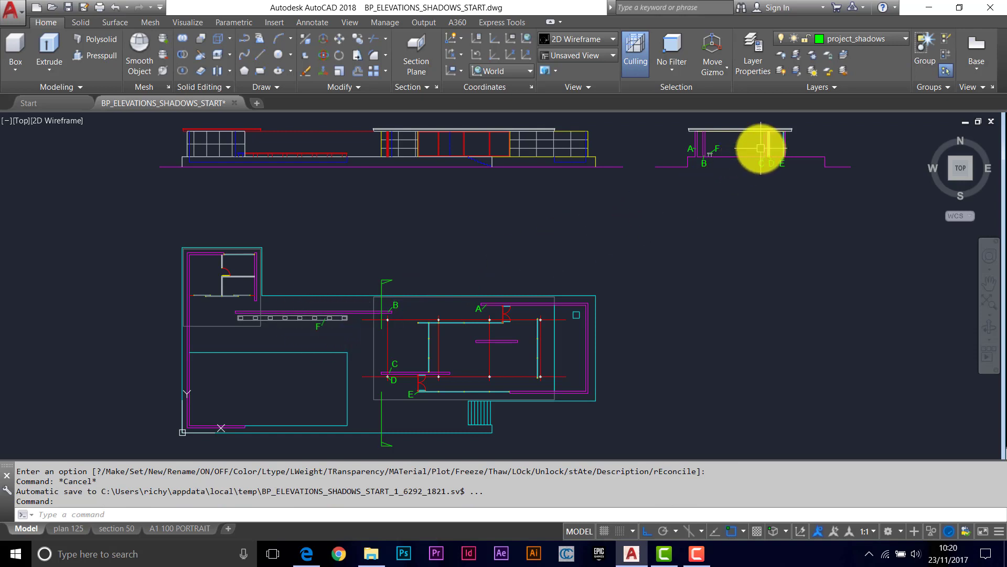
scroll(762, 146, "up", 4)
mouse_move(749, 152)
middle_mouse_down()
mouse_move(693, 261)
mouse_move(675, 274)
middle_mouse_up()
scroll(698, 255, "up", 2)
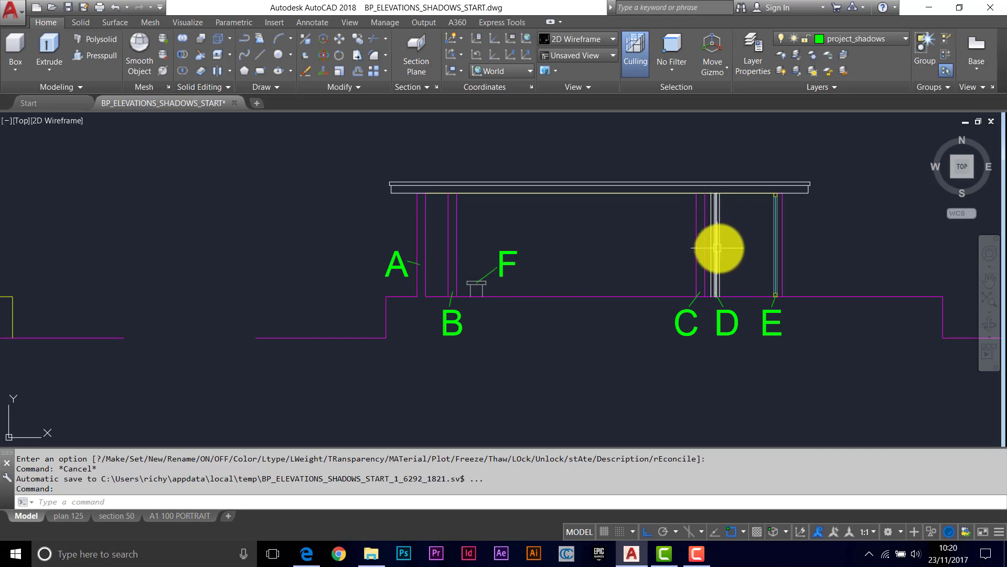
scroll(776, 291, "up", 4)
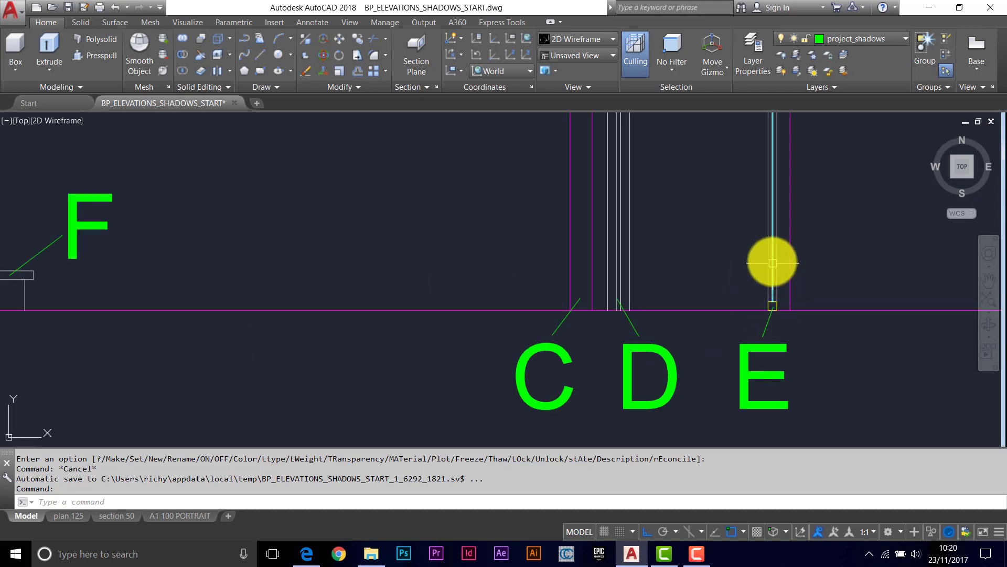
scroll(783, 225, "down", 2)
scroll(743, 176, "up", 2)
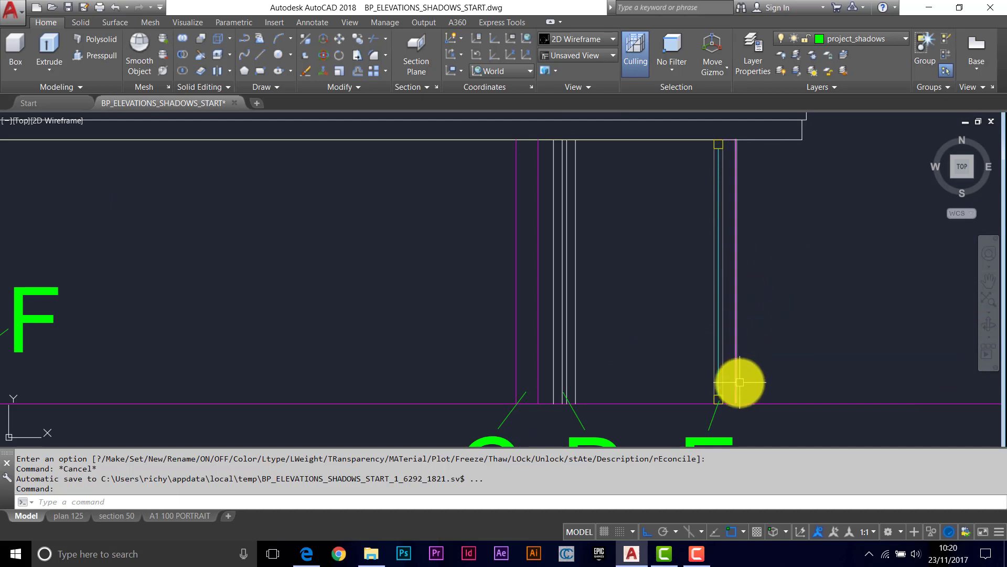
scroll(739, 381, "down", 4)
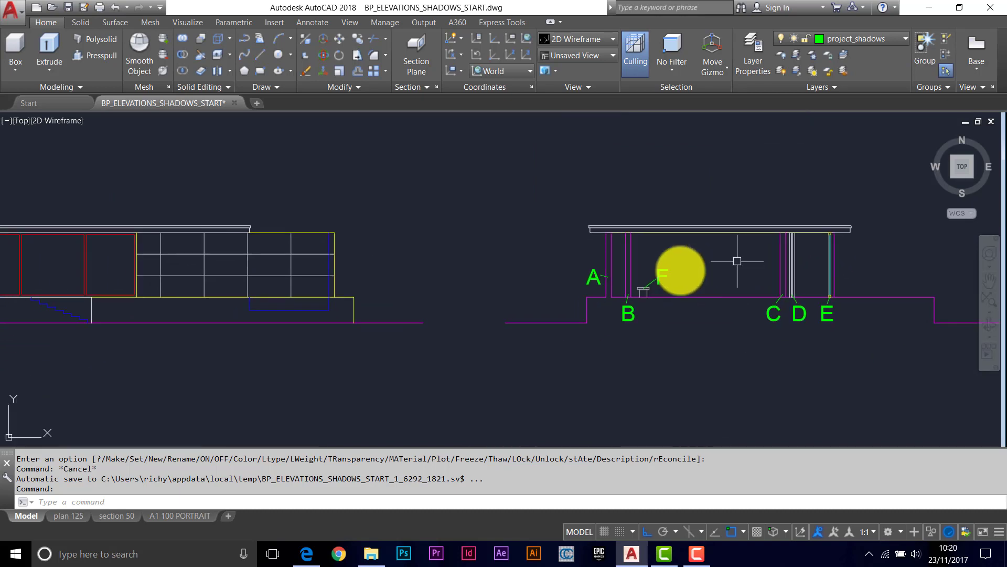
scroll(225, 282, "down", 4)
mouse_move(353, 263)
middle_mouse_down()
mouse_move(475, 219)
mouse_move(504, 140)
middle_mouse_up()
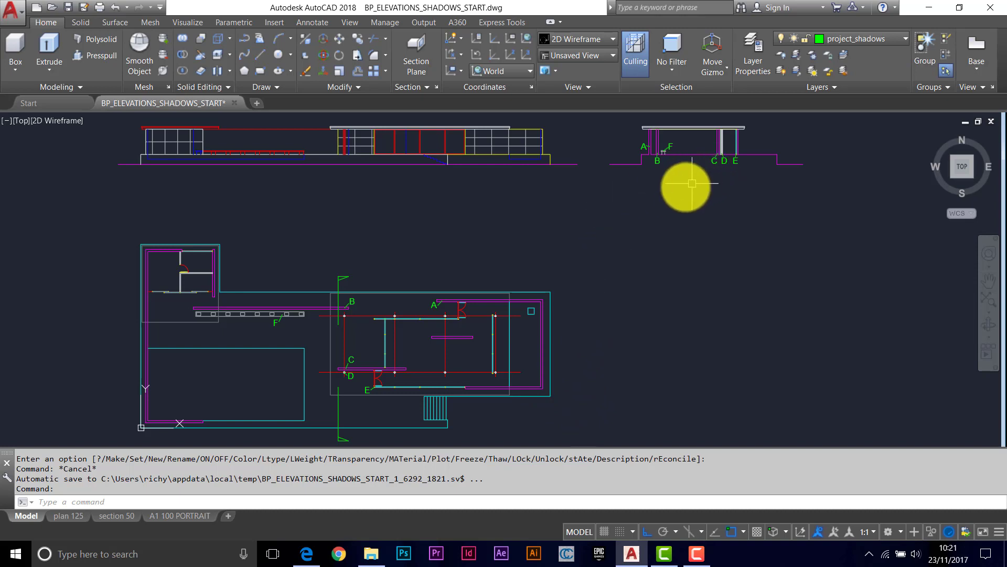
scroll(682, 187, "up", 4)
scroll(684, 187, "up", 3)
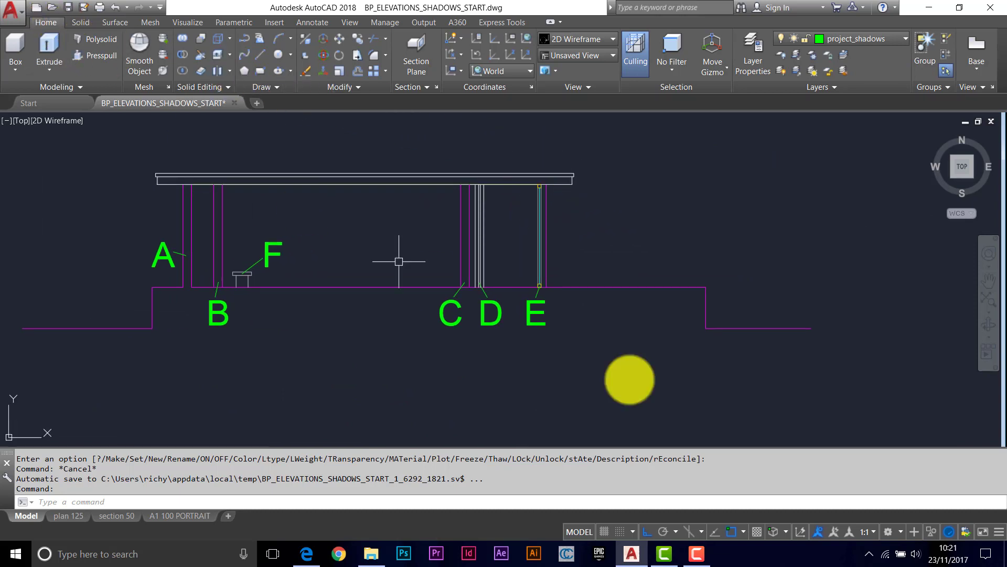
- Switch to the Drafting & Annotation workspace and dock the command line
left_click(899, 531)
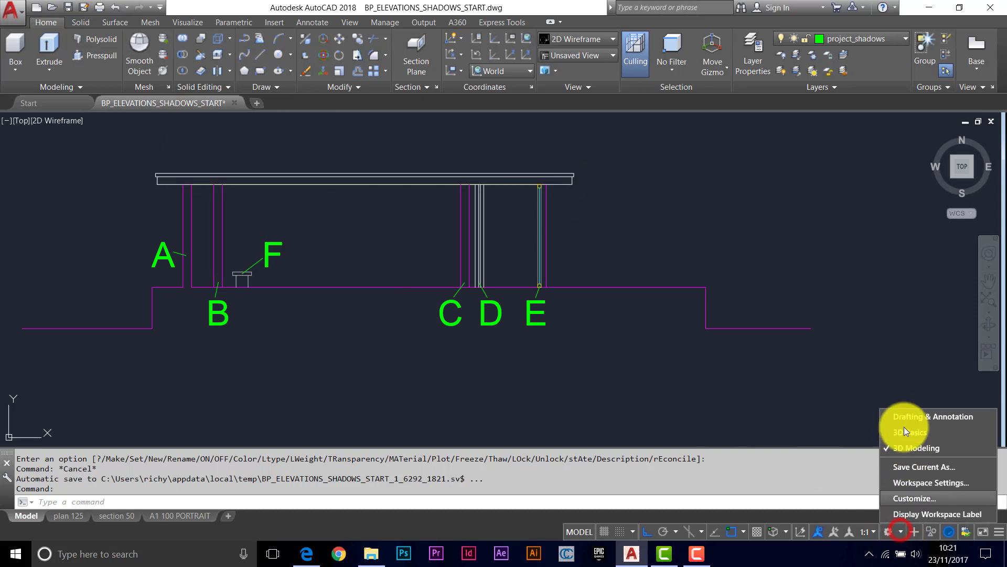
left_click(905, 423)
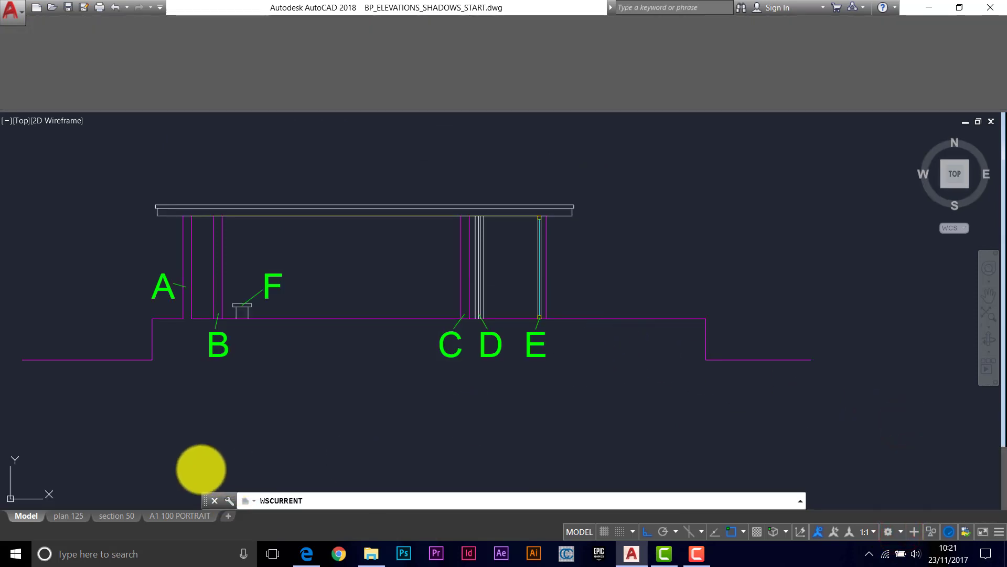
left_click_drag(205, 506, 225, 454)
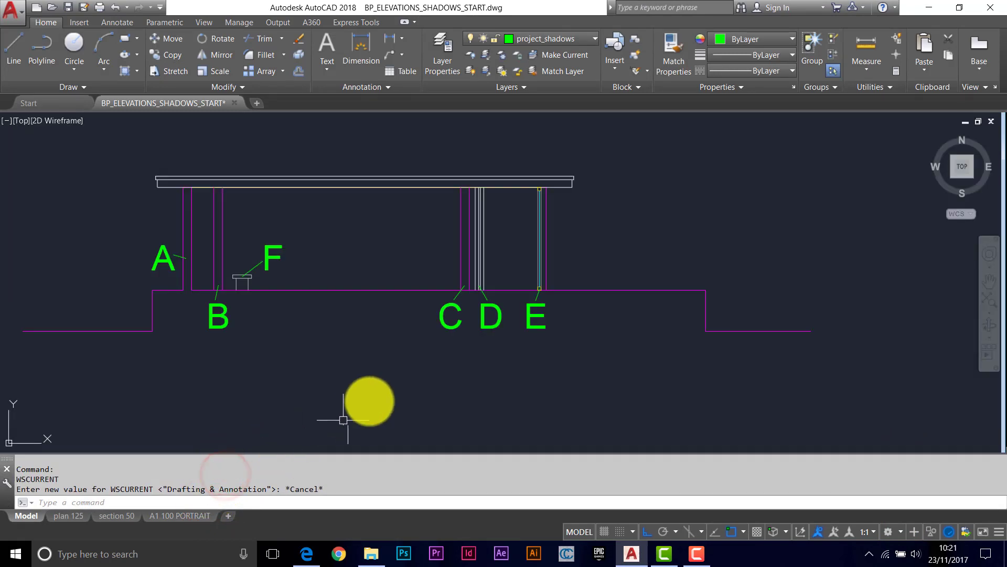
- Turn off Midpoint and Node object snaps and turn on Intersection and Perpendicular
left_click(14, 48)
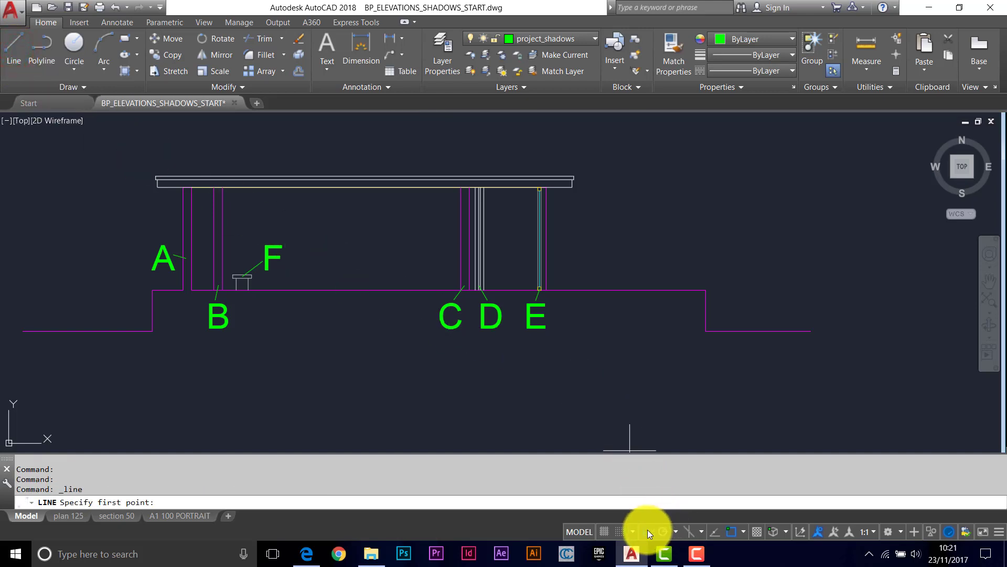
left_click(743, 532)
left_click(729, 306)
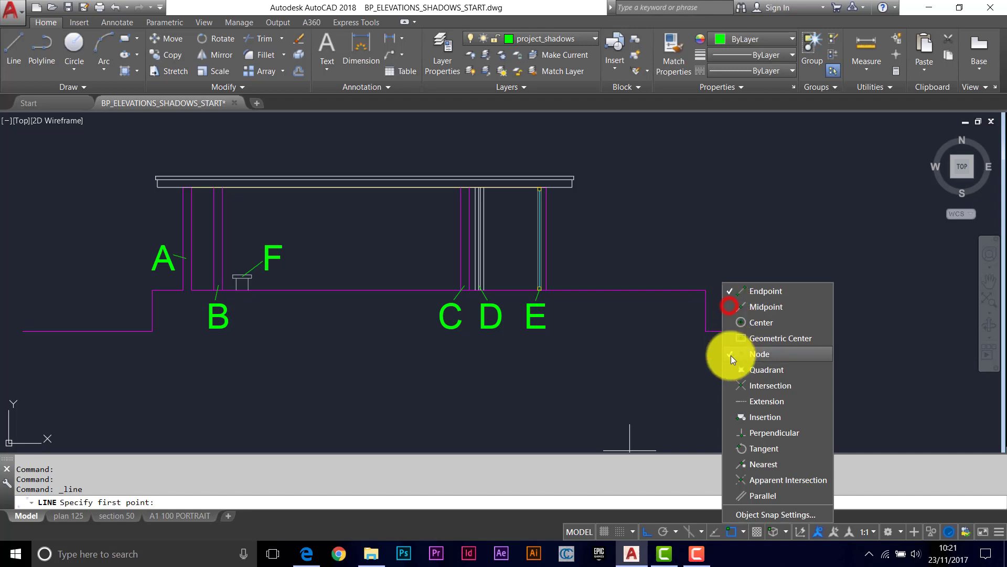
left_click(728, 352)
left_click(759, 386)
left_click(728, 434)
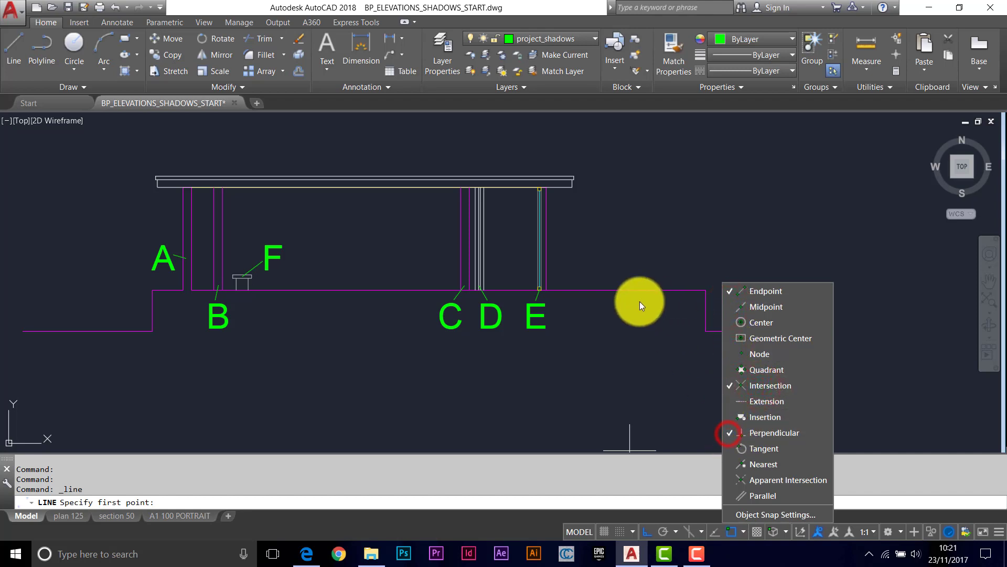
left_click(571, 229)
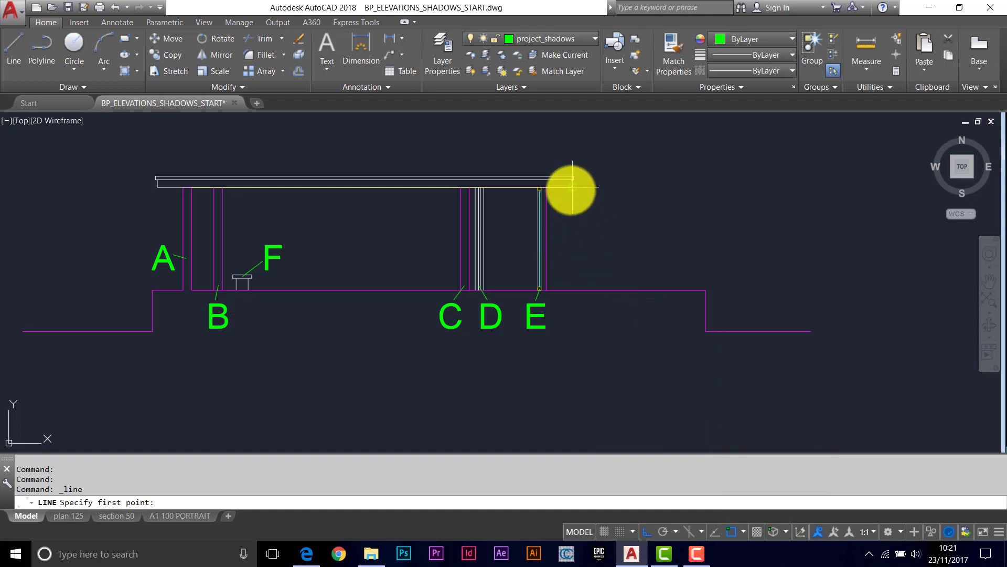
- Draw a vertical line from the roof's right end down past ground level
left_click(572, 187)
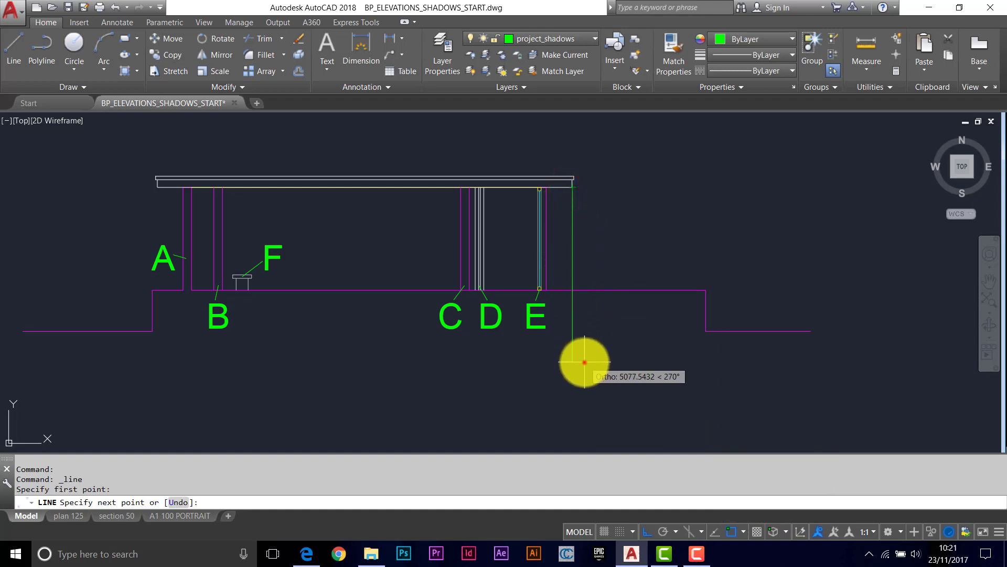
left_click(585, 362)
key("Return")
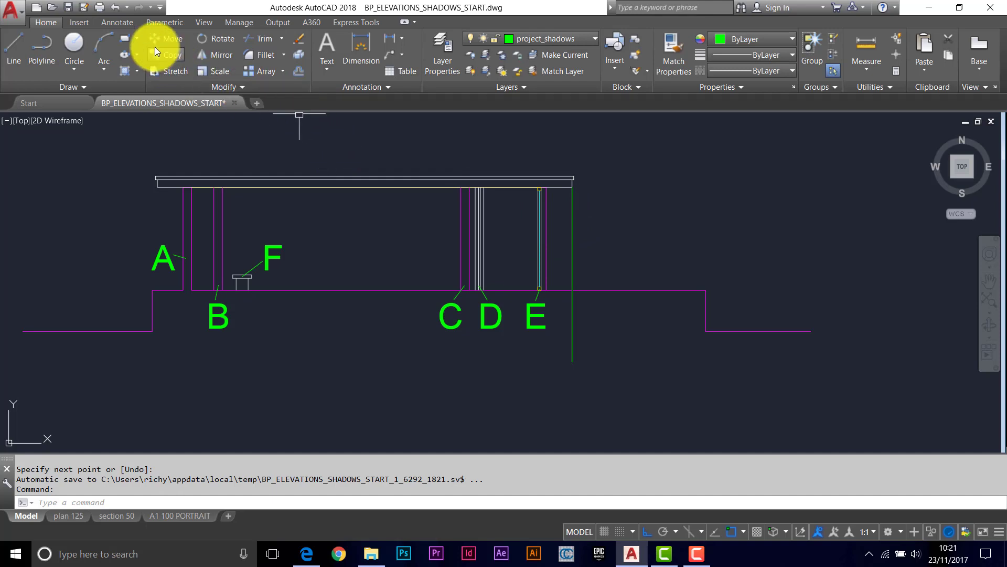
- Rotate the vertical line -45° about the roof's right corner
left_click(213, 38)
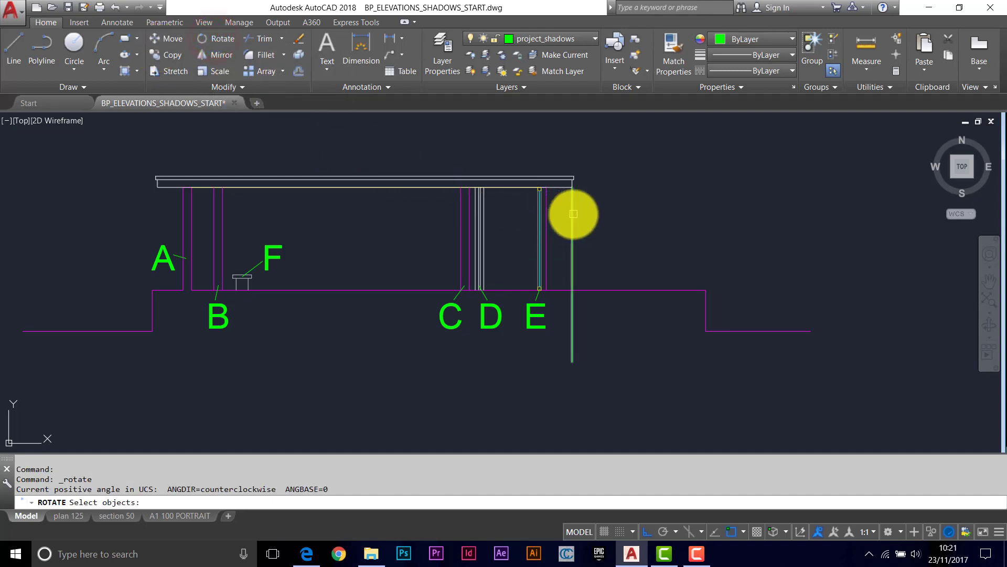
left_click(573, 214)
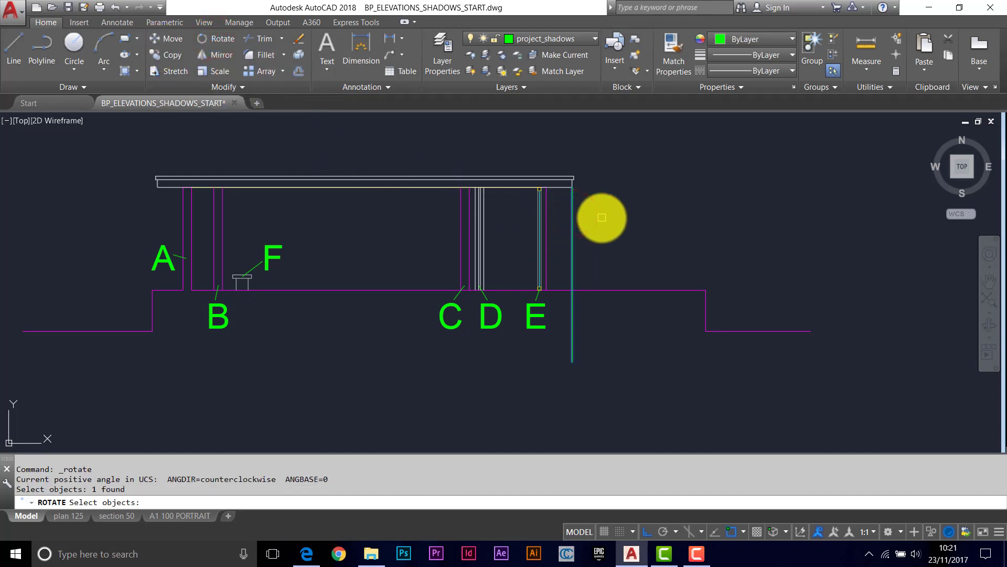
key("Return")
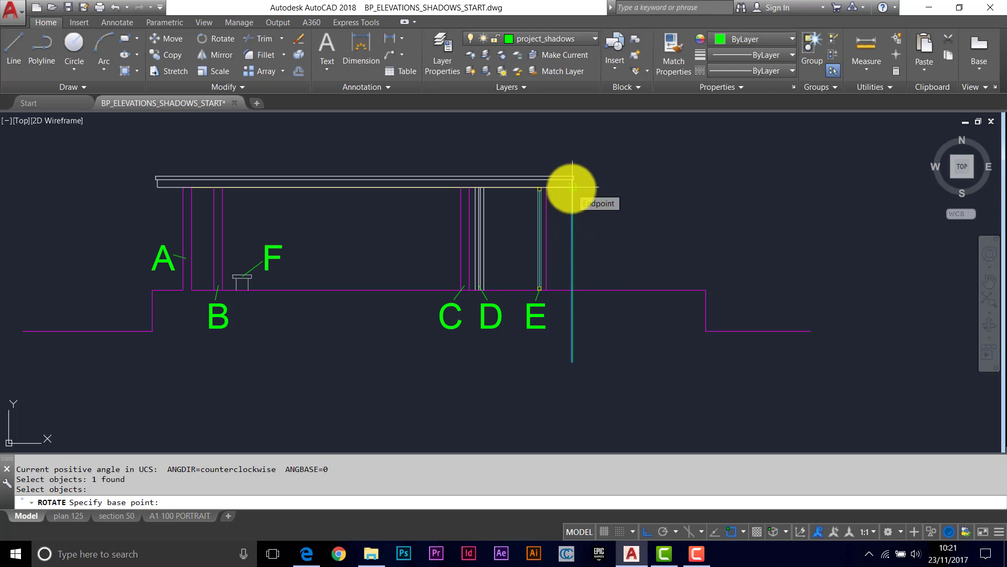
left_click(572, 188)
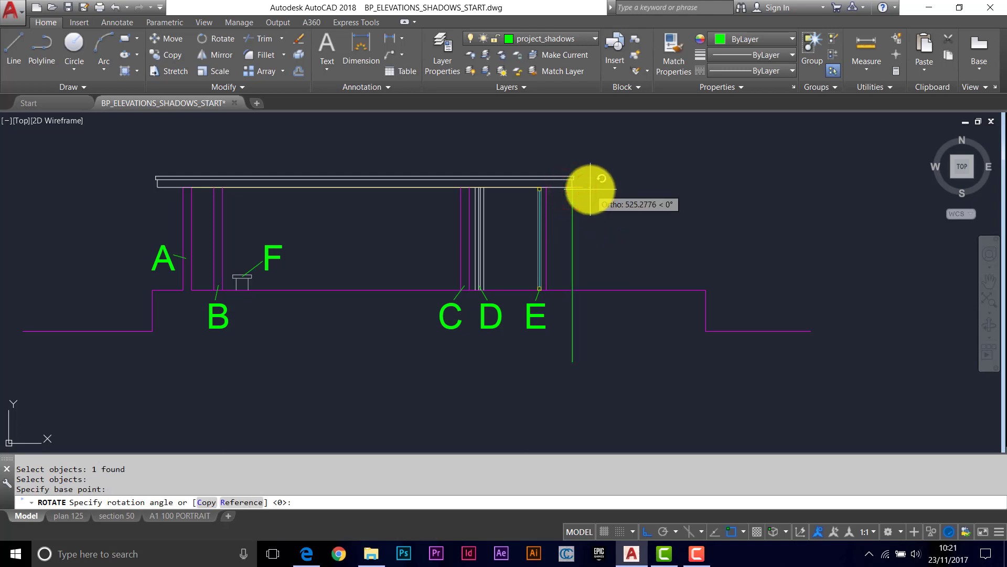
key("Return")
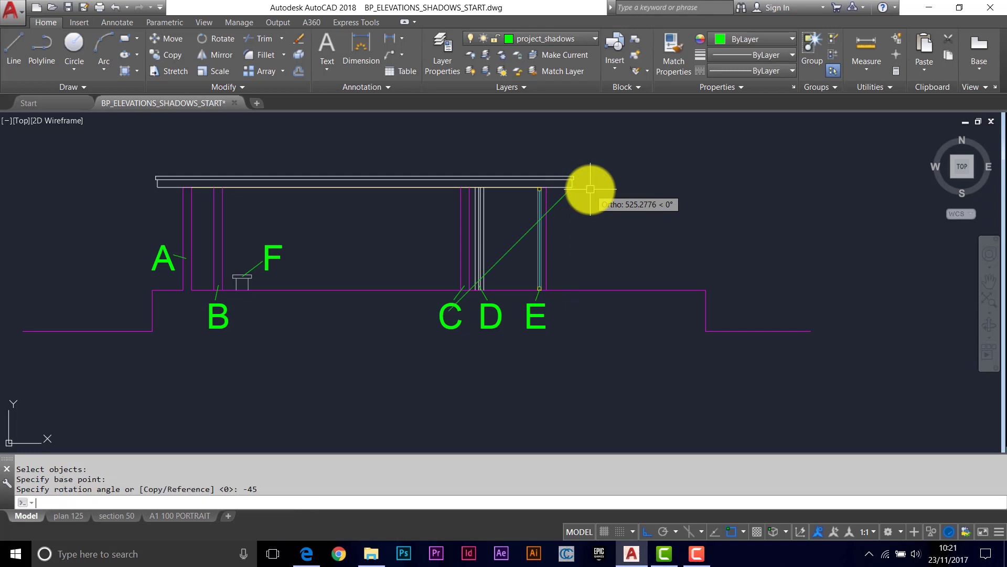
- Erase labels C, D and E together with their leader lines
scroll(528, 329, "up", 2)
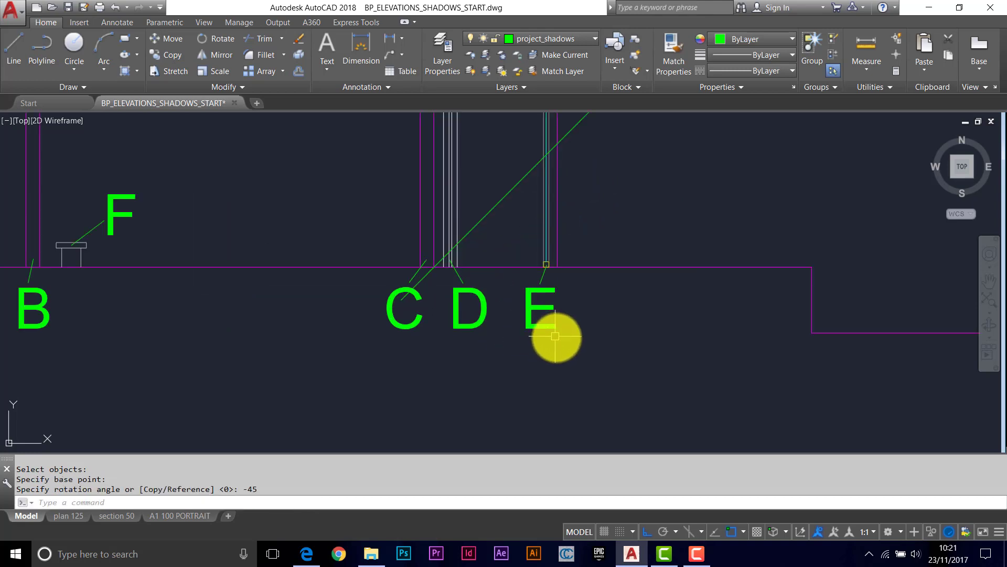
left_click(573, 348)
left_click(451, 276)
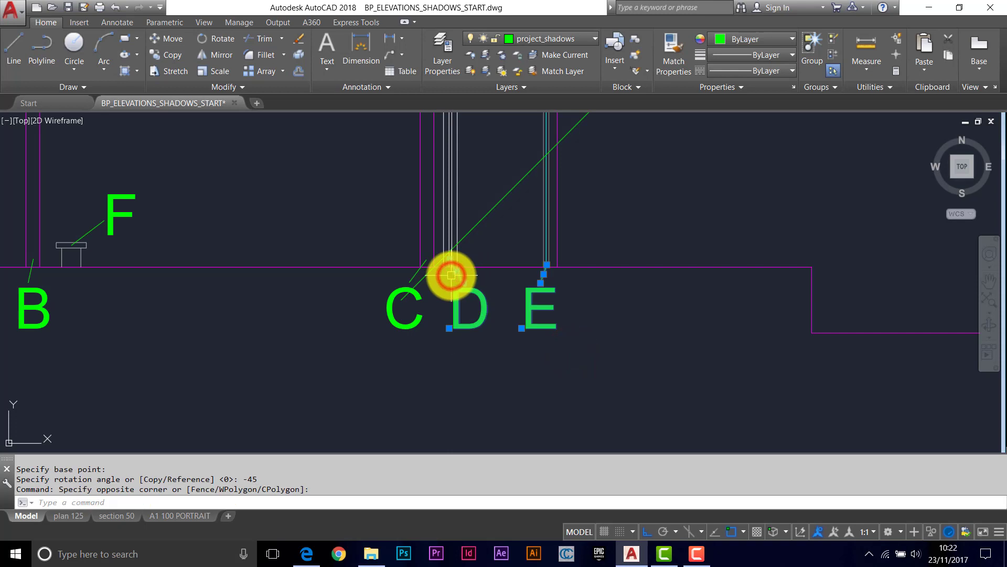
key("Delete")
left_click(413, 273)
left_click(398, 292)
key("Delete")
scroll(386, 247, "down", 3)
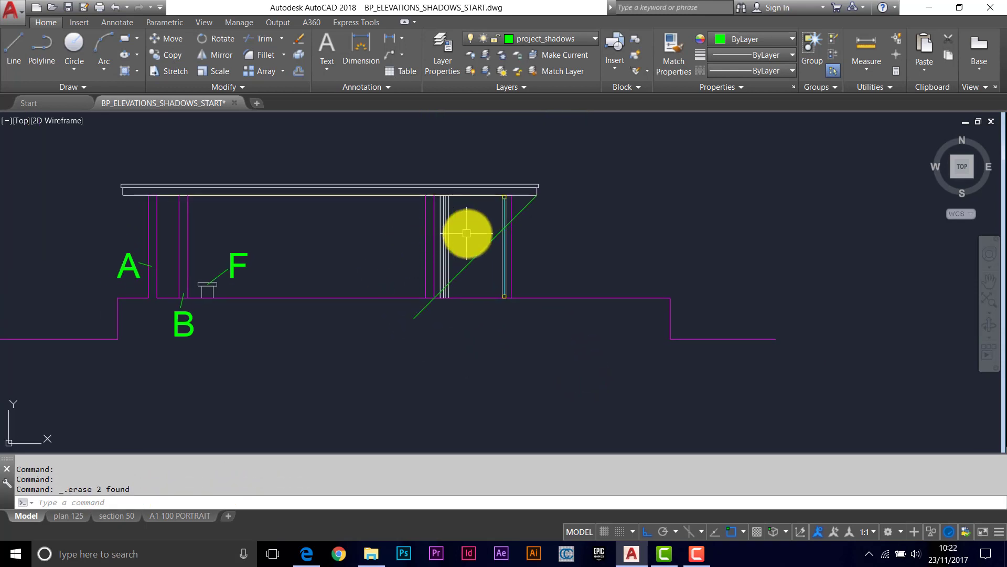
scroll(467, 233, "up", 2)
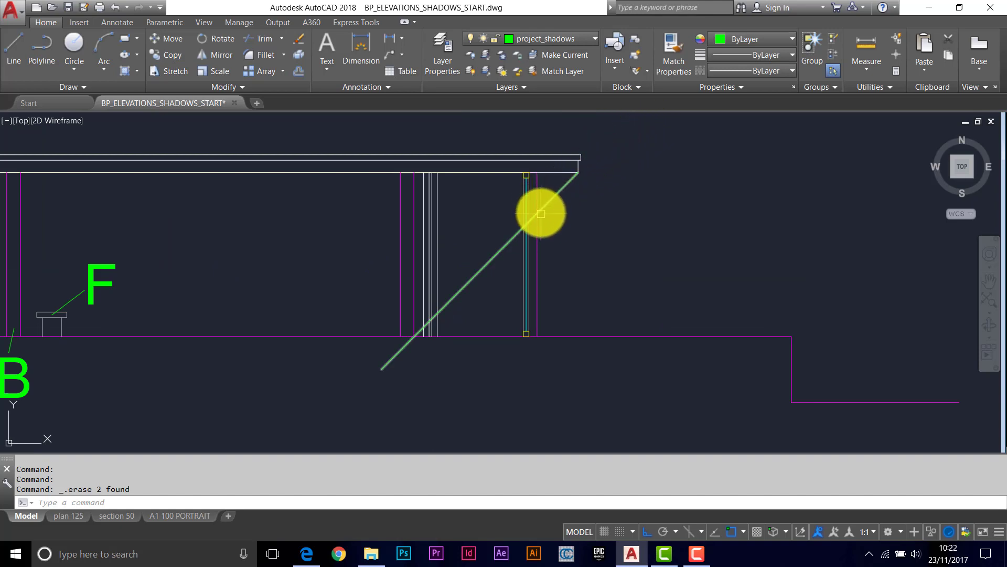
scroll(541, 213, "up", 1)
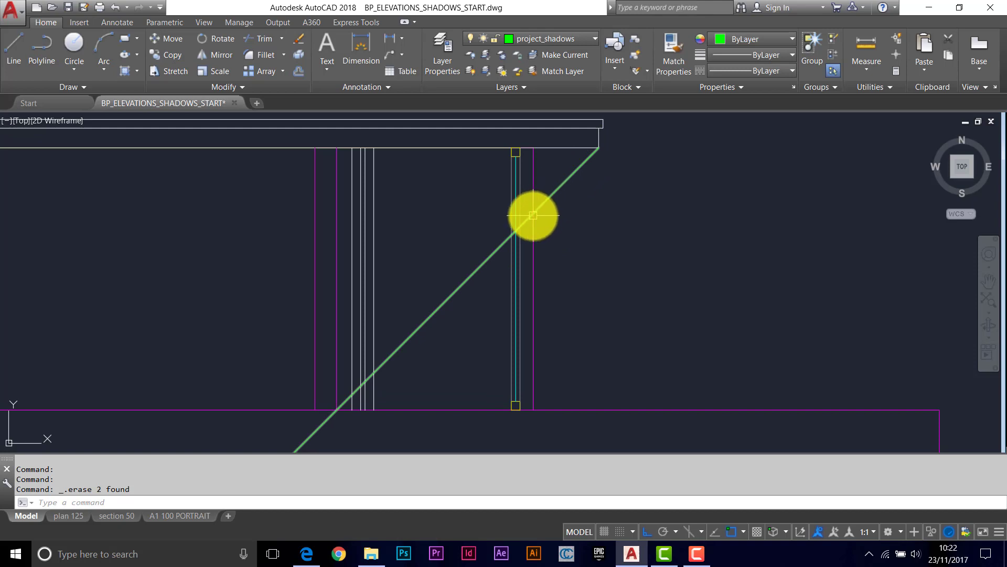
- Draw a horizontal shadow line from the ray's crossing at the post to the glazed wall's edge
type("L")
key("Return")
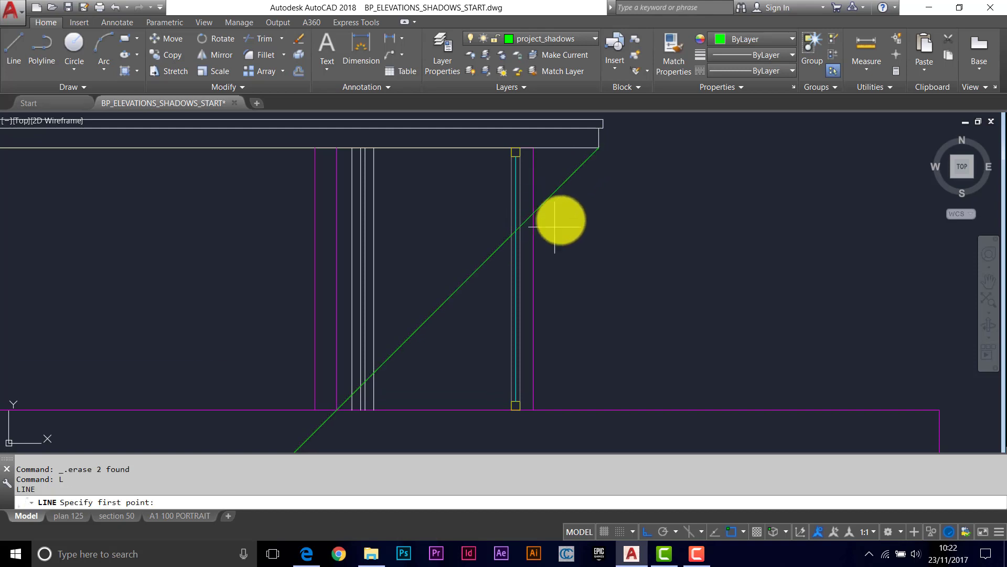
left_click(533, 215)
scroll(330, 233, "down", 5)
middle_click_drag(221, 231, 771, 212)
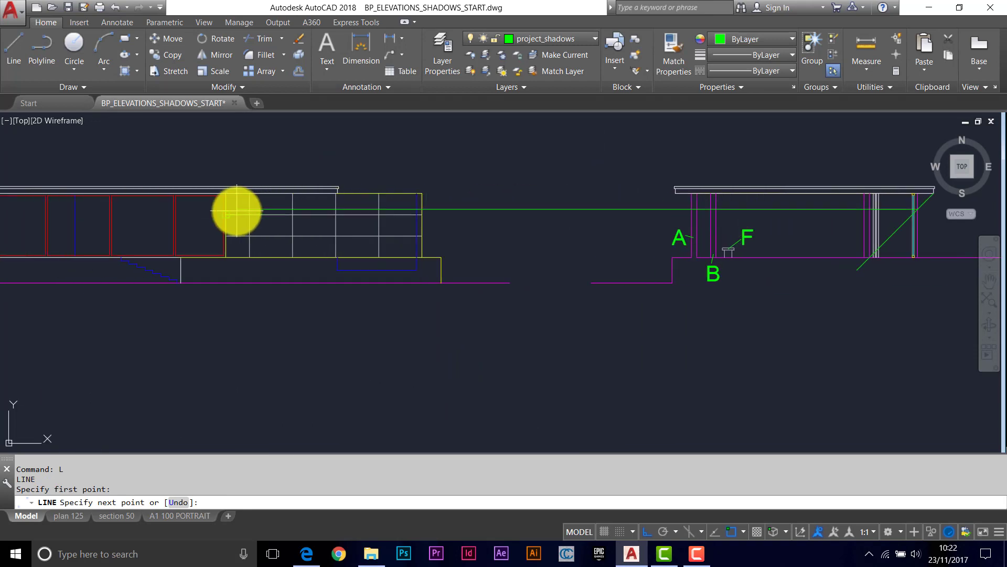
middle_click_drag(236, 210, 261, 209)
scroll(249, 210, "up", 4)
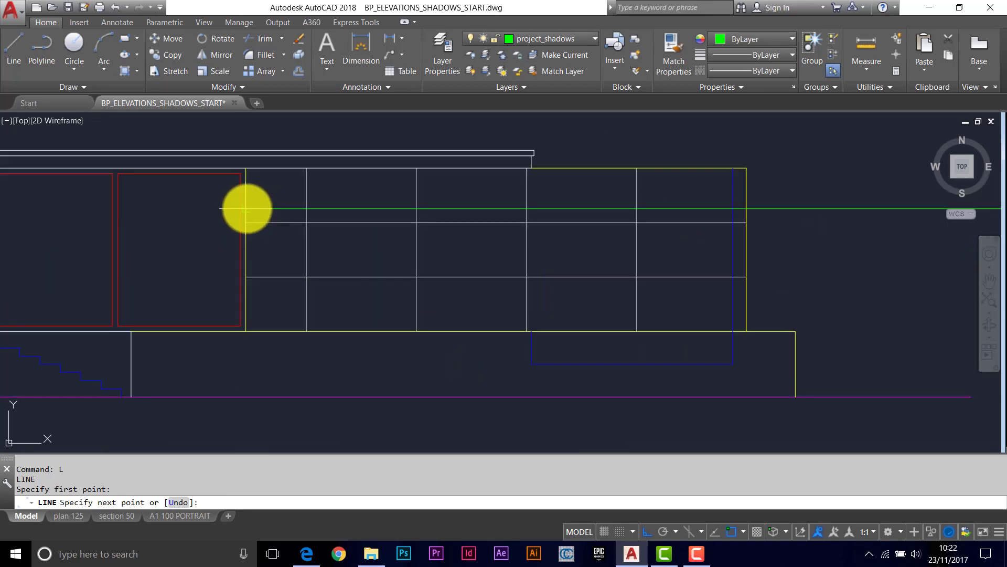
scroll(244, 209, "up", 2)
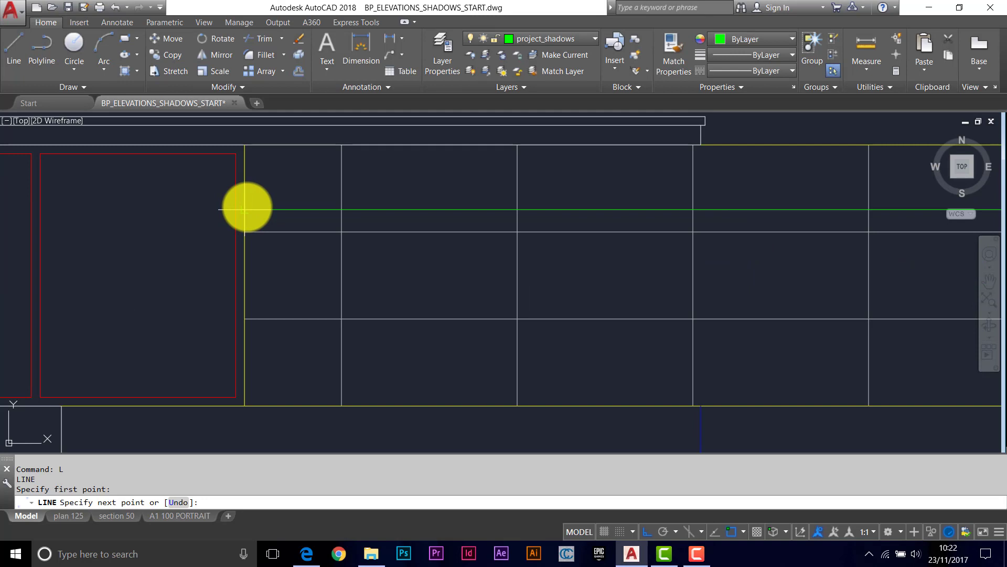
scroll(245, 208, "down", 2)
left_click(245, 208)
key("Return")
scroll(401, 211, "down", 3)
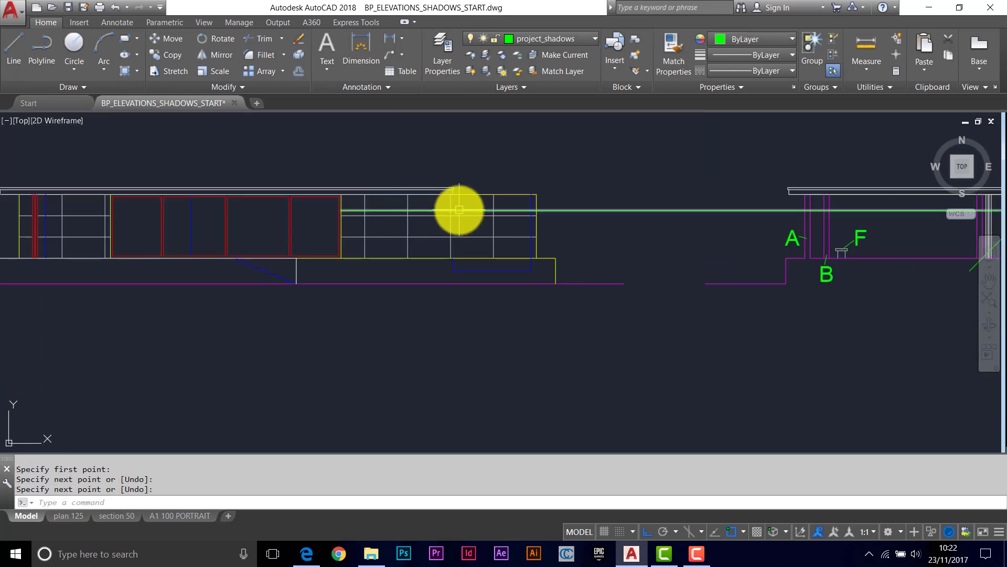
scroll(367, 205, "up", 1)
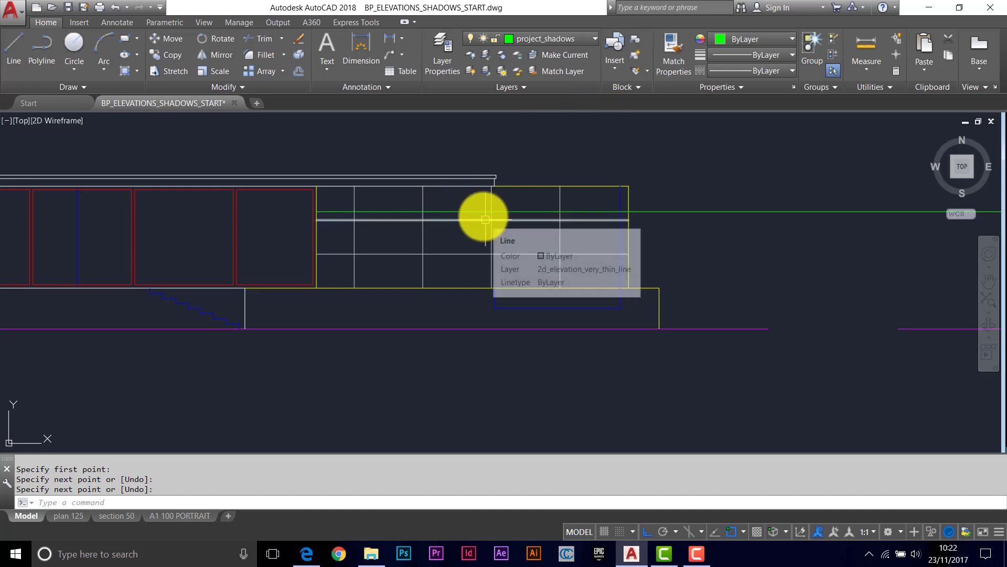
- Turn off the 2d_elevation_very_thin_line layer by picking one of its white grid lines
left_click(470, 55)
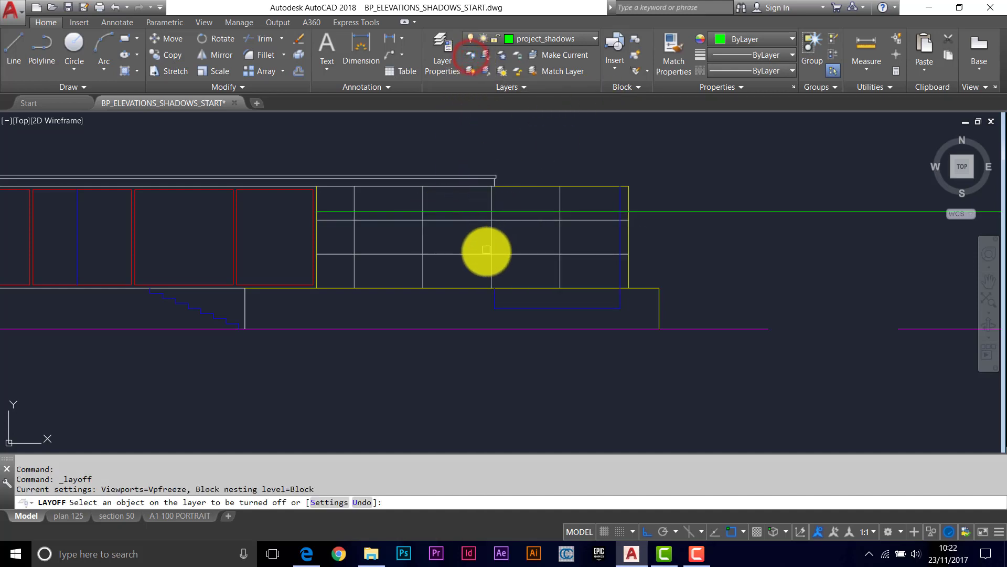
left_click(486, 255)
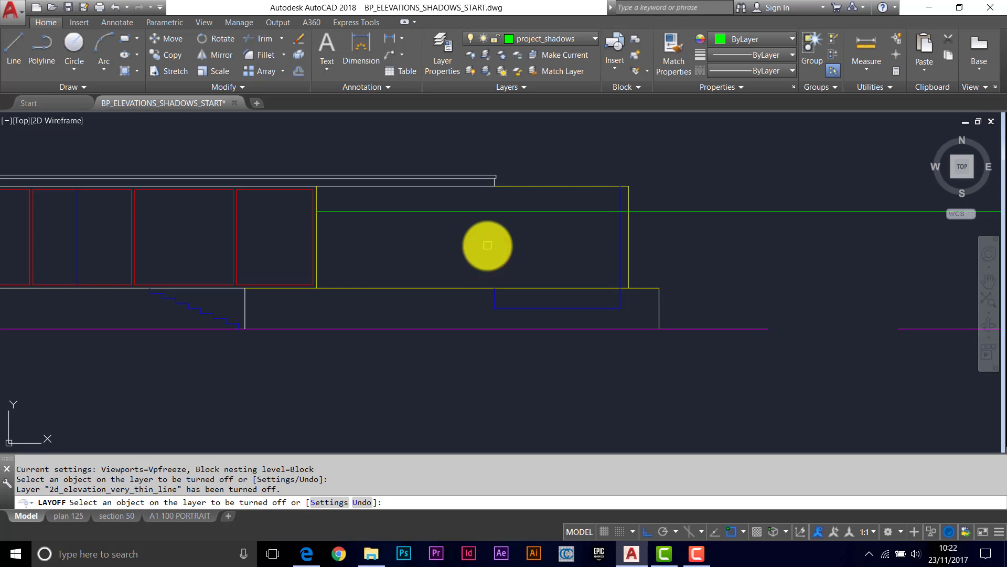
key("Return")
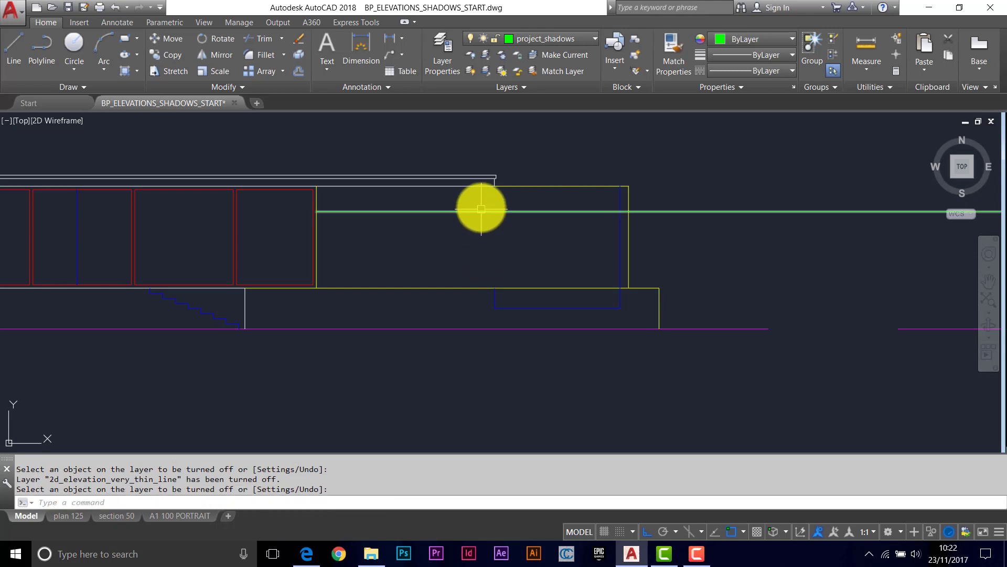
scroll(482, 201, "up", 1)
scroll(491, 186, "down", 1)
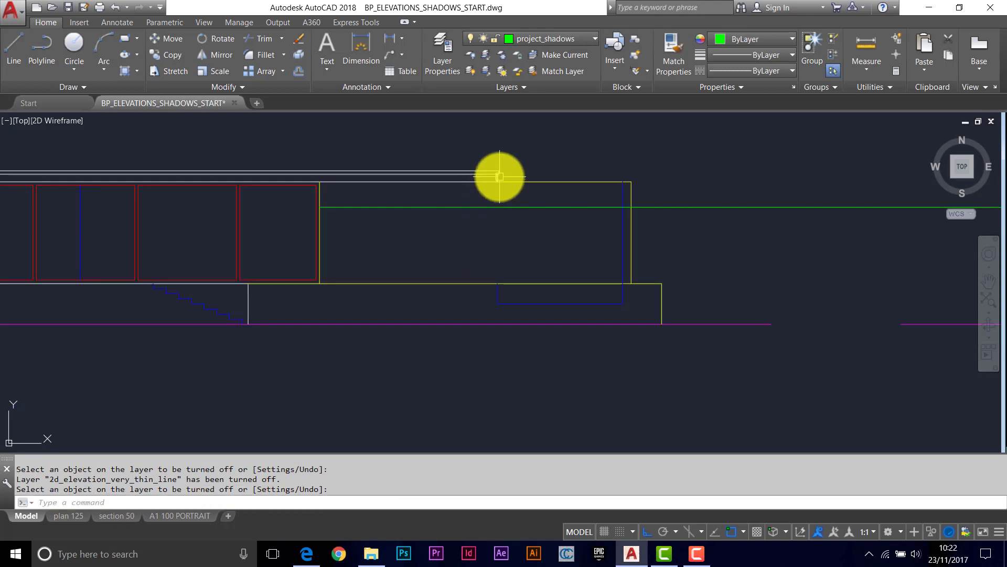
scroll(473, 218, "down", 3)
scroll(468, 338, "up", 4)
scroll(459, 353, "up", 2)
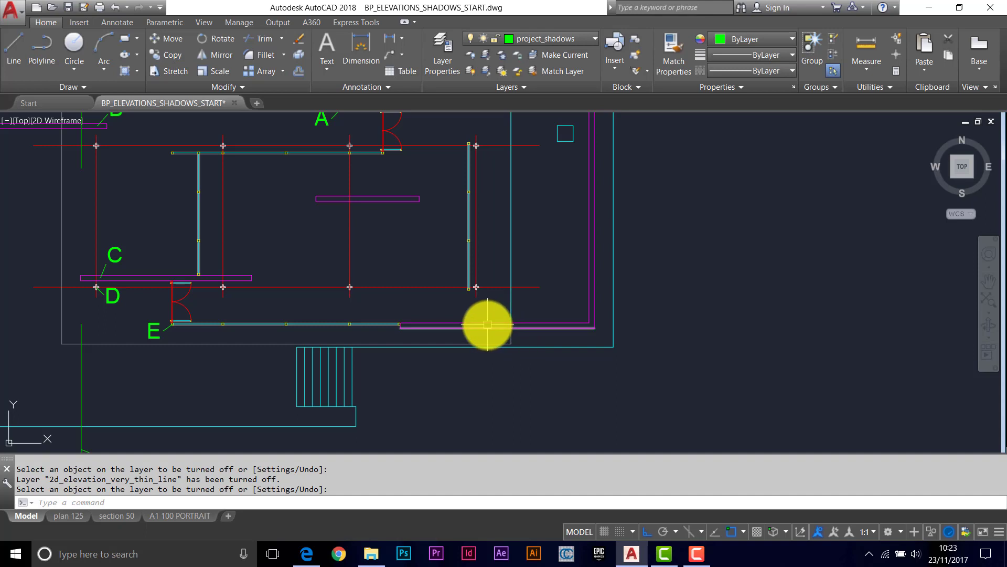
scroll(495, 308, "down", 3)
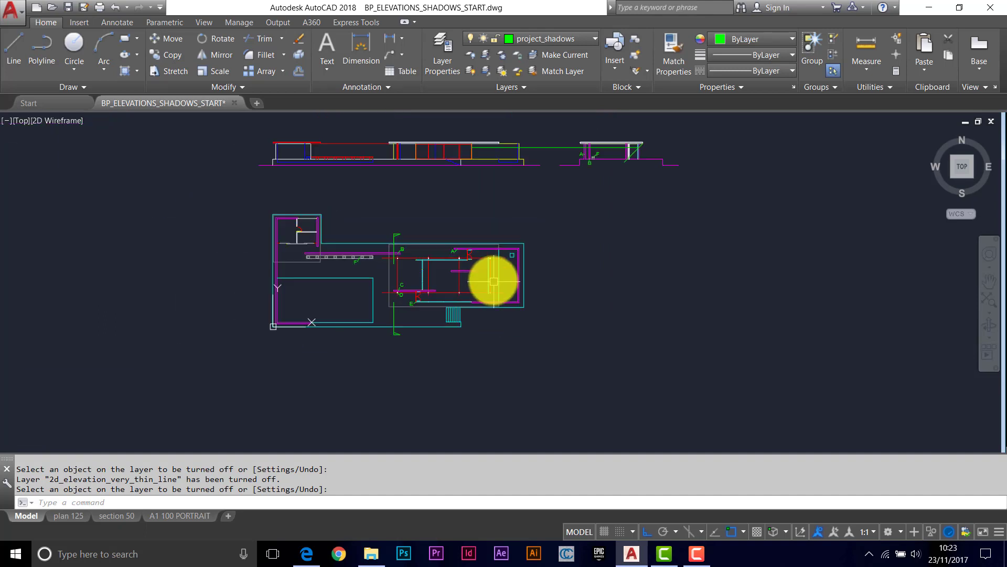
scroll(497, 316, "up", 1)
scroll(501, 327, "down", 2)
scroll(602, 218, "up", 3)
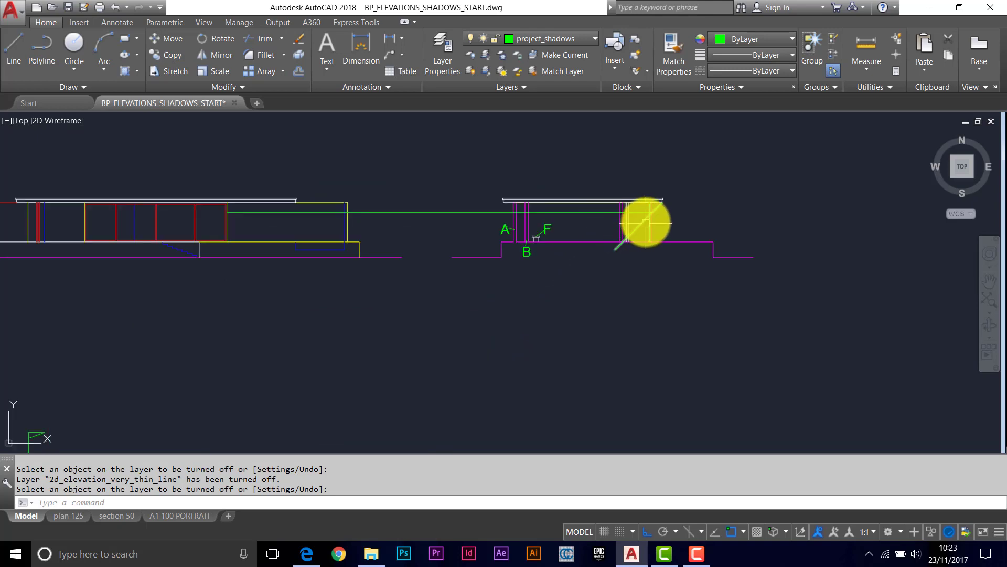
- Copy the 45° sun ray from its top end to the left elevation's right roof corner
type("p")
key("Return")
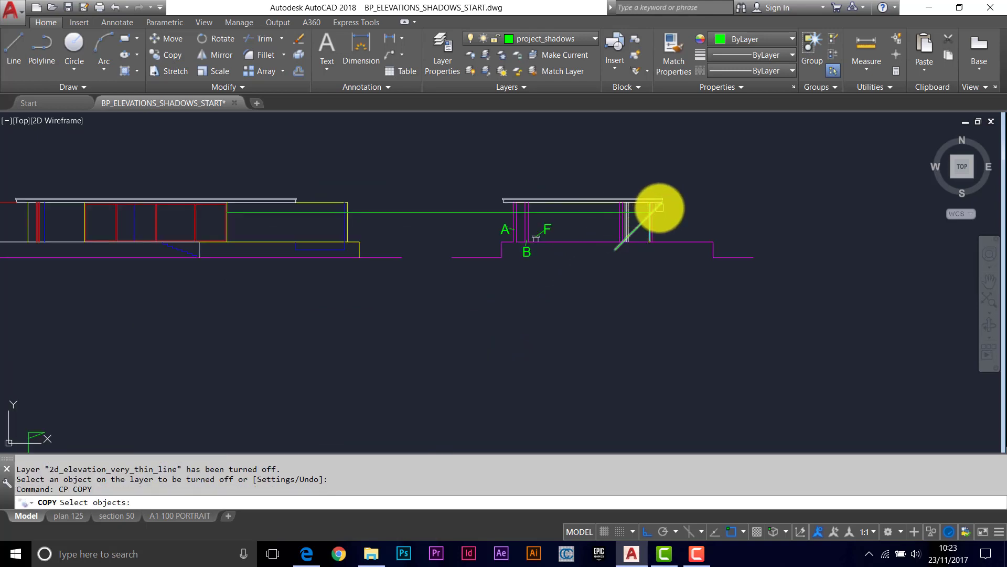
left_click(659, 208)
scroll(660, 207, "up", 4)
key("Return")
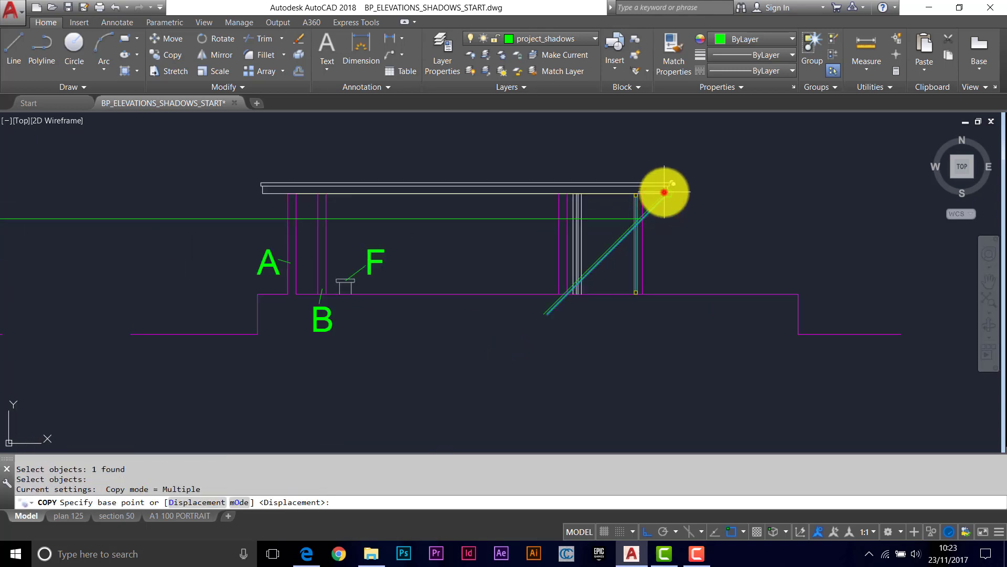
left_click(665, 191)
middle_click_drag(274, 198, 731, 203)
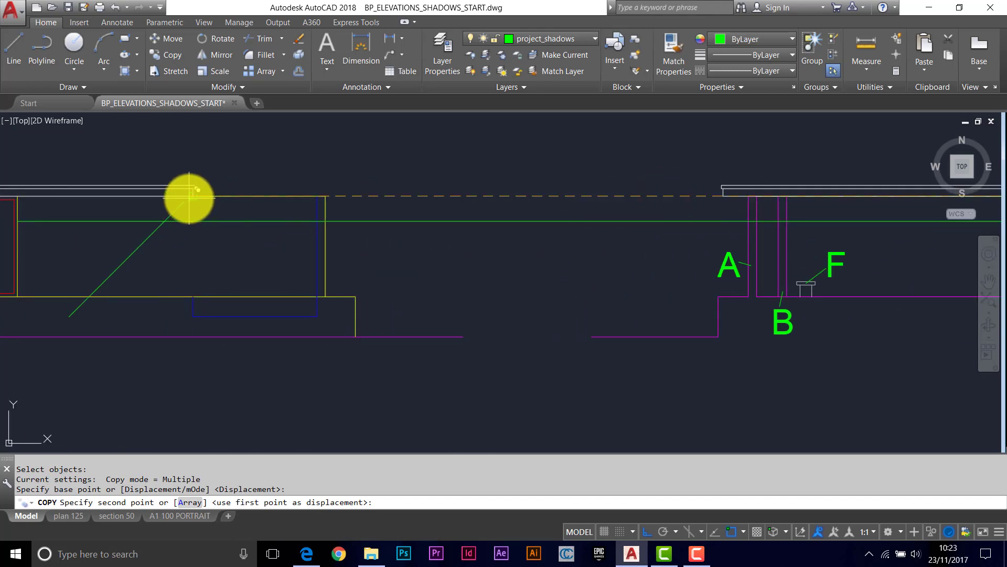
left_click(189, 199)
key("Return")
scroll(237, 237, "down", 3)
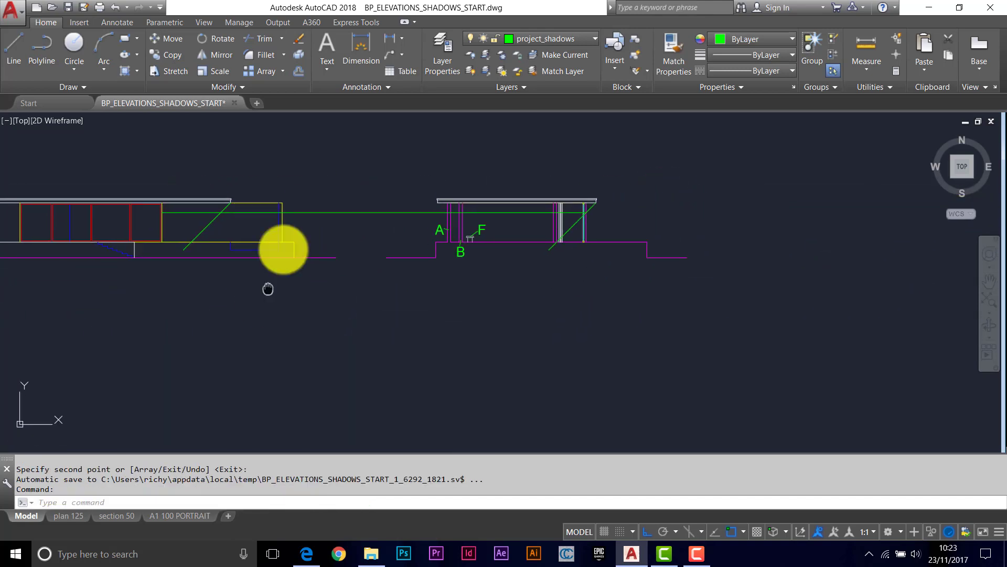
scroll(329, 266, "up", 3)
middle_click_drag(328, 265, 359, 329)
scroll(358, 330, "up", 5)
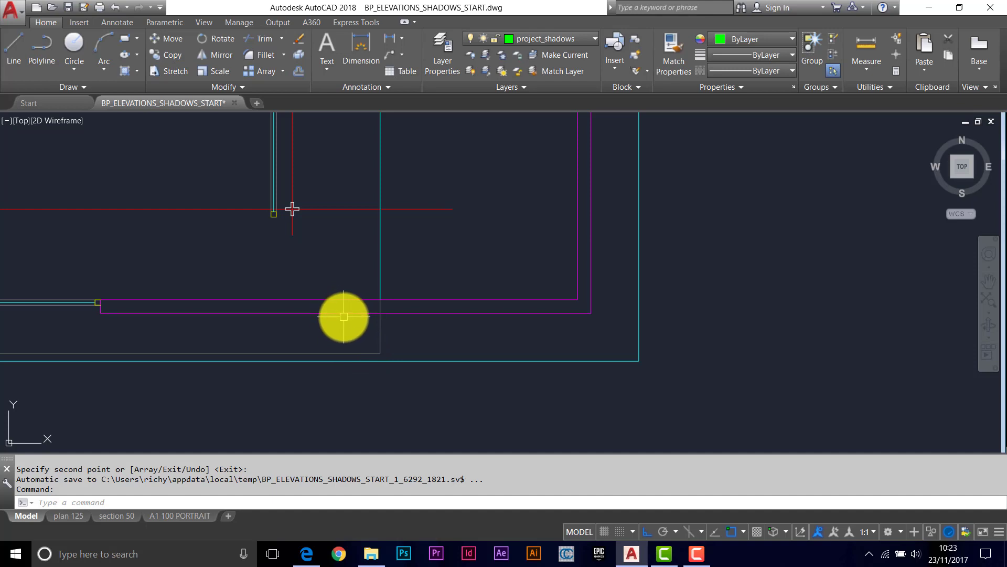
- Draw a line from the cyan wall's end and rotate it 45° about that endpoint
type("l")
key("Return")
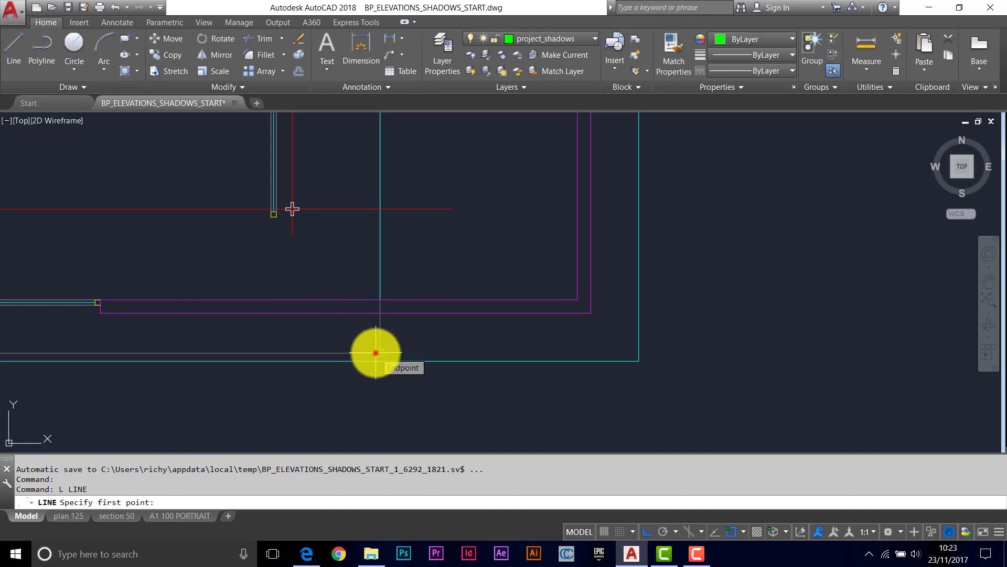
left_click(376, 353)
key("Return")
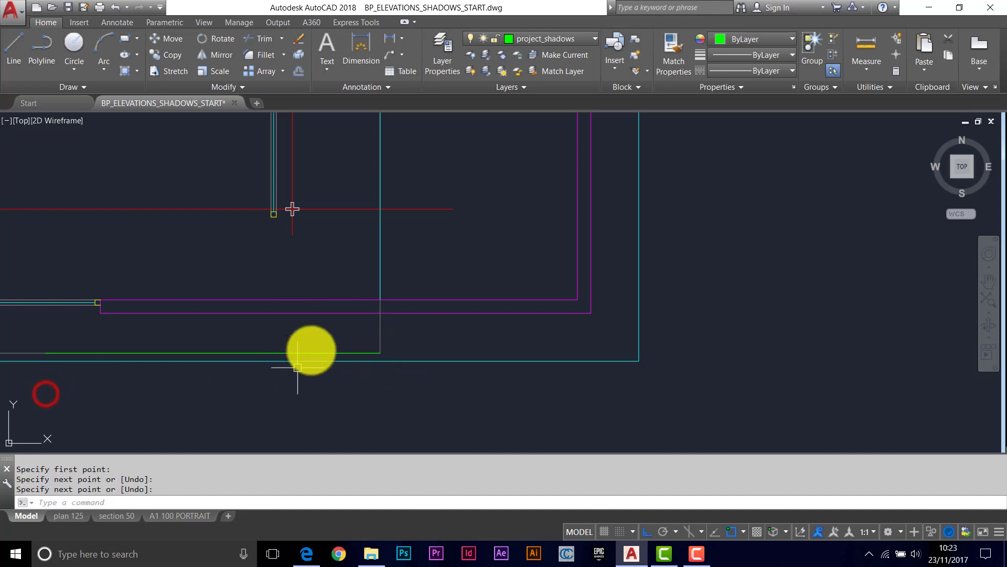
left_click(216, 37)
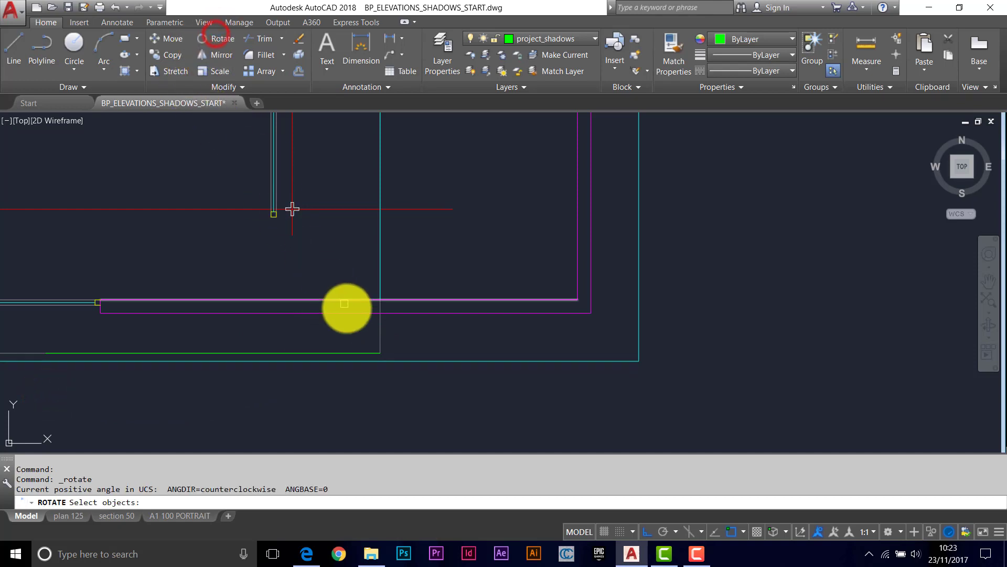
left_click(353, 351)
key("Return")
left_click(381, 355)
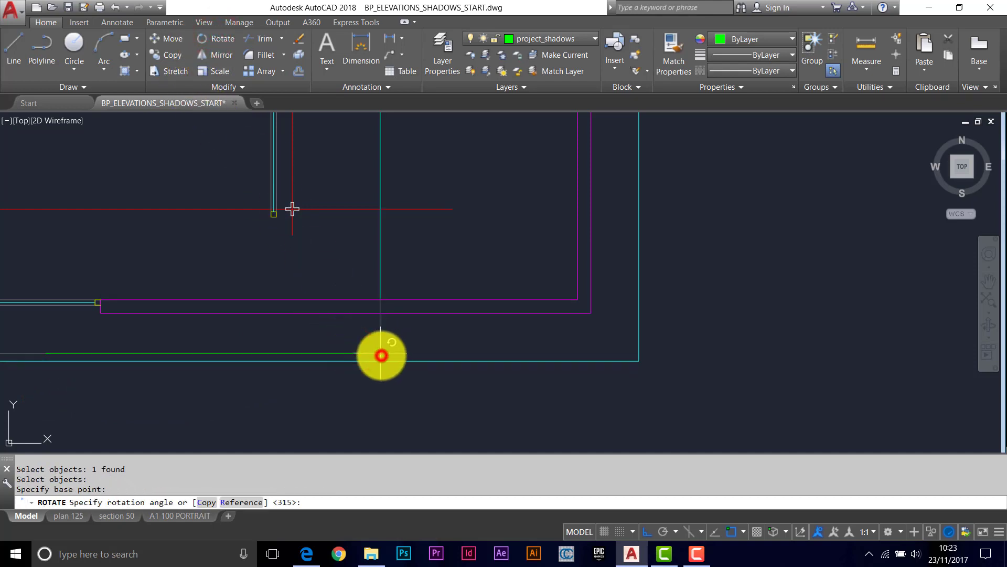
key("Return")
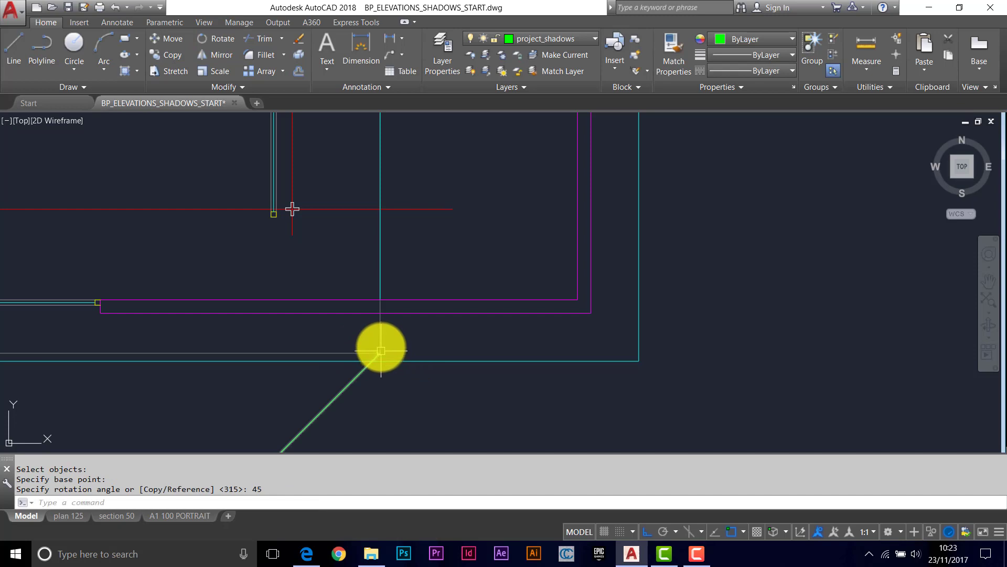
- Rotate the line a further -90° about the same endpoint so it runs up-left
key("Return")
left_click(360, 374)
key("Return")
left_click(378, 353)
type("-90")
key("Return")
type("l")
key("Return")
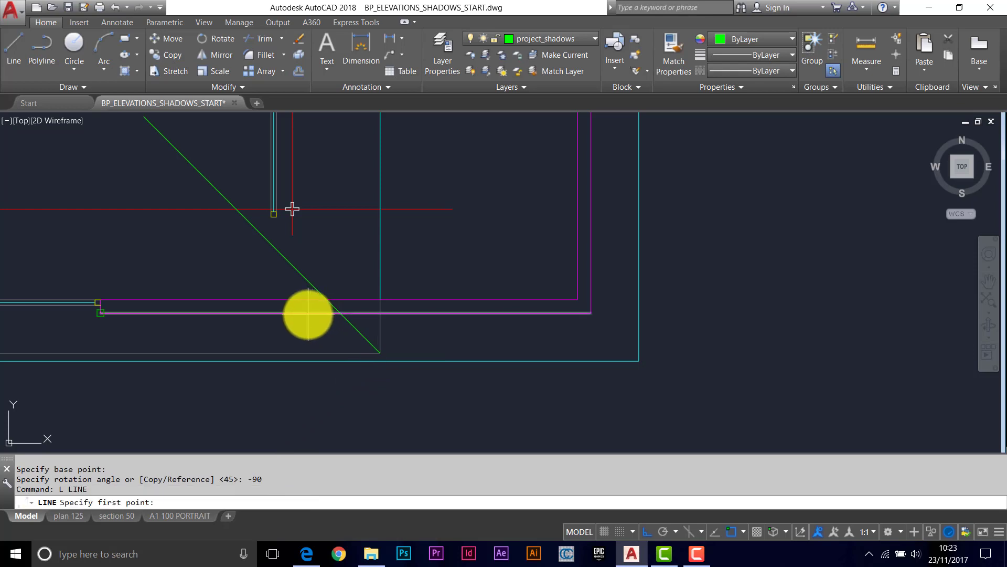
- Project a vertical line from the plan ray's wall crossing up to the elevation shadow line, then delete it
left_click(342, 317)
scroll(345, 236, "down", 4)
scroll(350, 191, "up", 4)
scroll(352, 182, "up", 5)
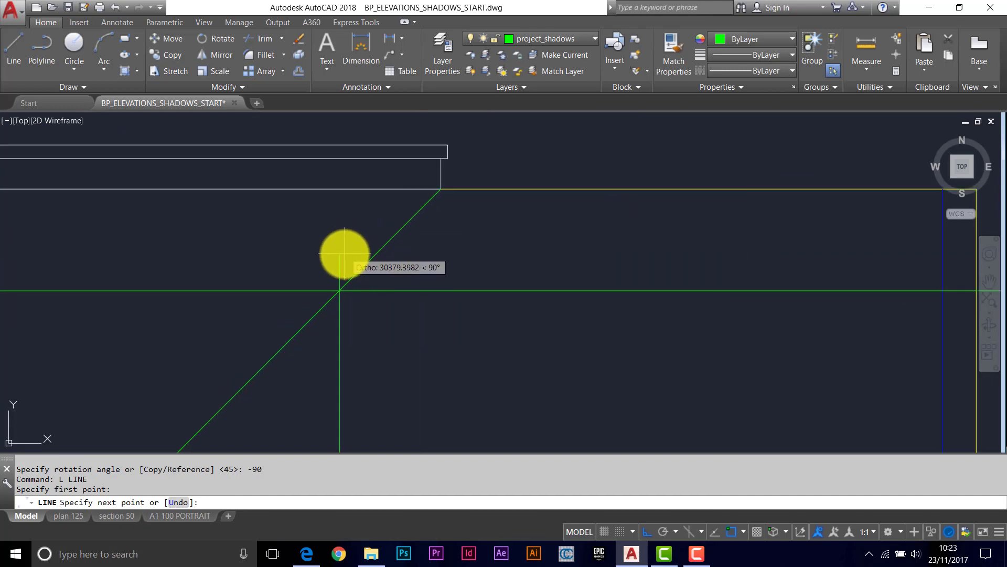
left_click(344, 253)
key("Return")
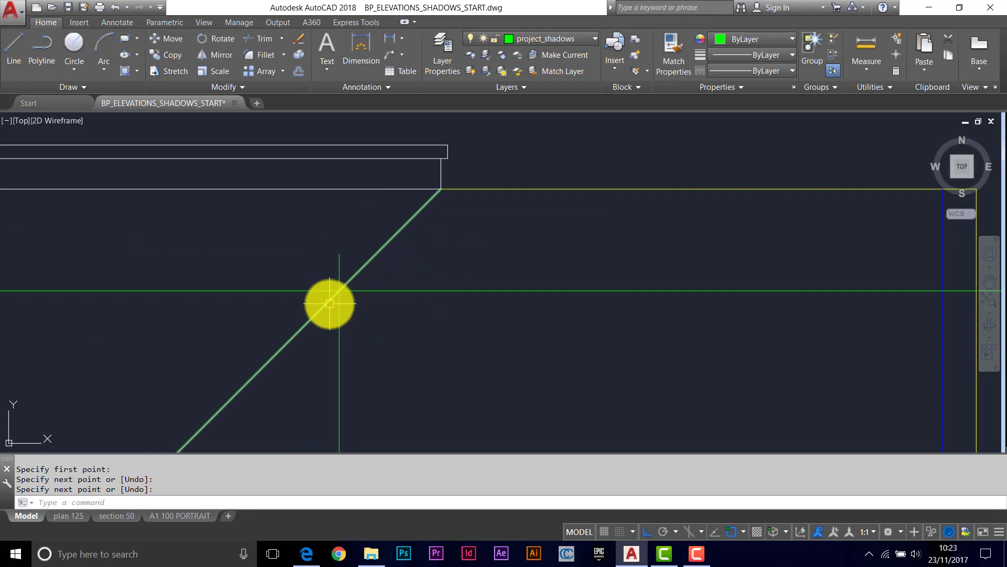
left_click(339, 269)
key("Delete")
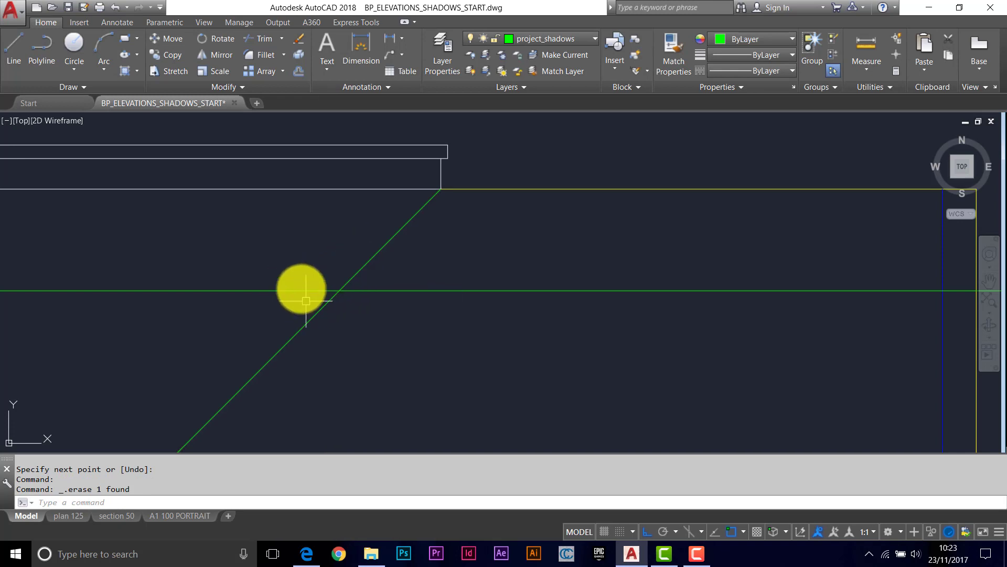
- Fillet the 45° ray with the horizontal shadow line into a clean corner
left_click(265, 56)
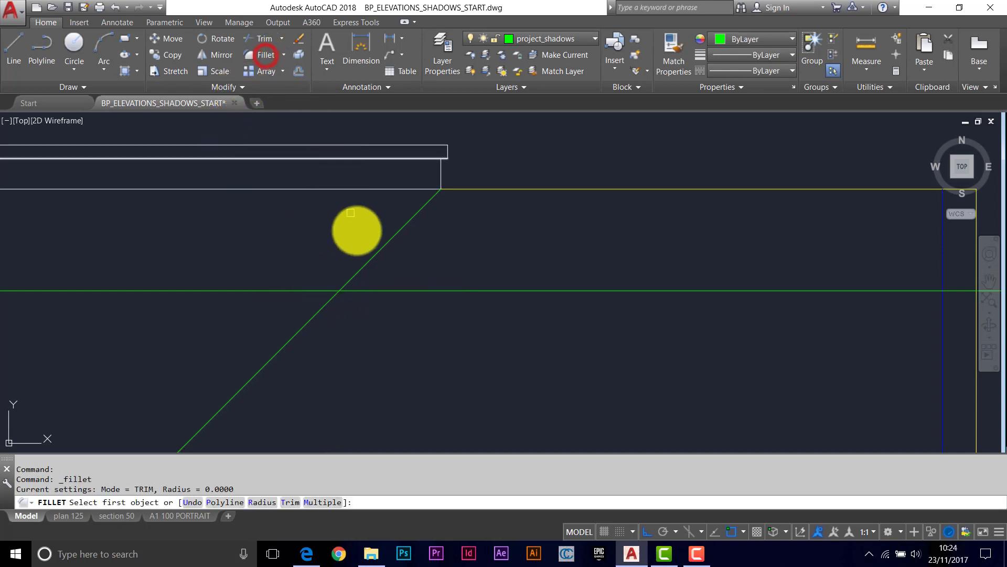
left_click(364, 263)
left_click(279, 288)
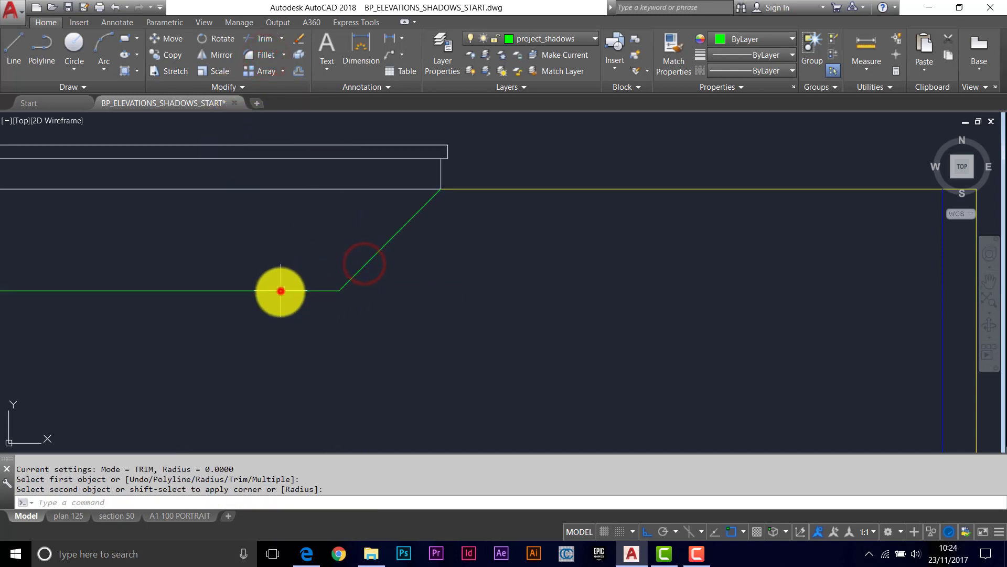
scroll(291, 299, "down", 5)
middle_click_drag(245, 301, 334, 254)
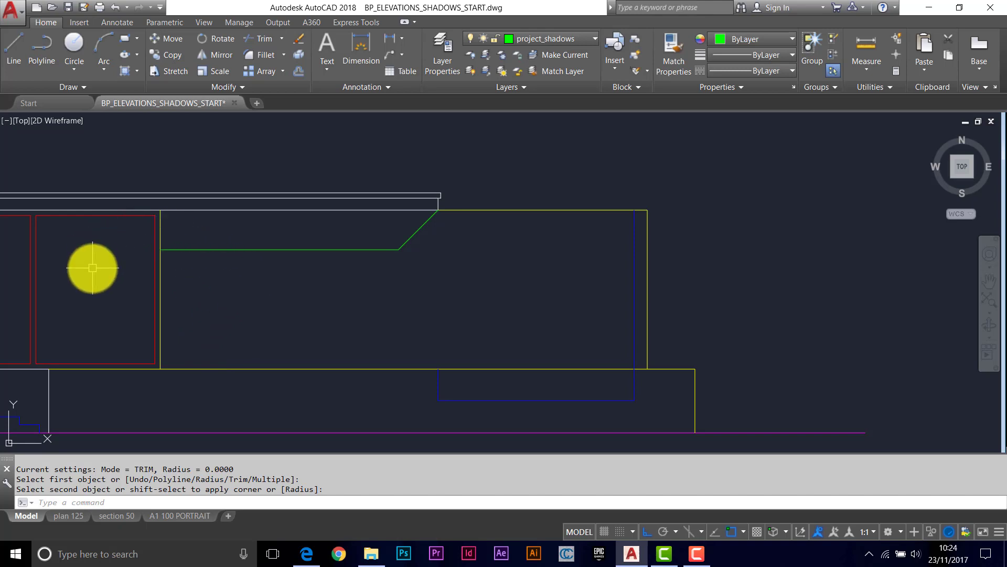
- Exit Fillet and zoom onto the right elevation's roof edge and 45° sun ray
middle_click_drag(119, 270, 253, 253)
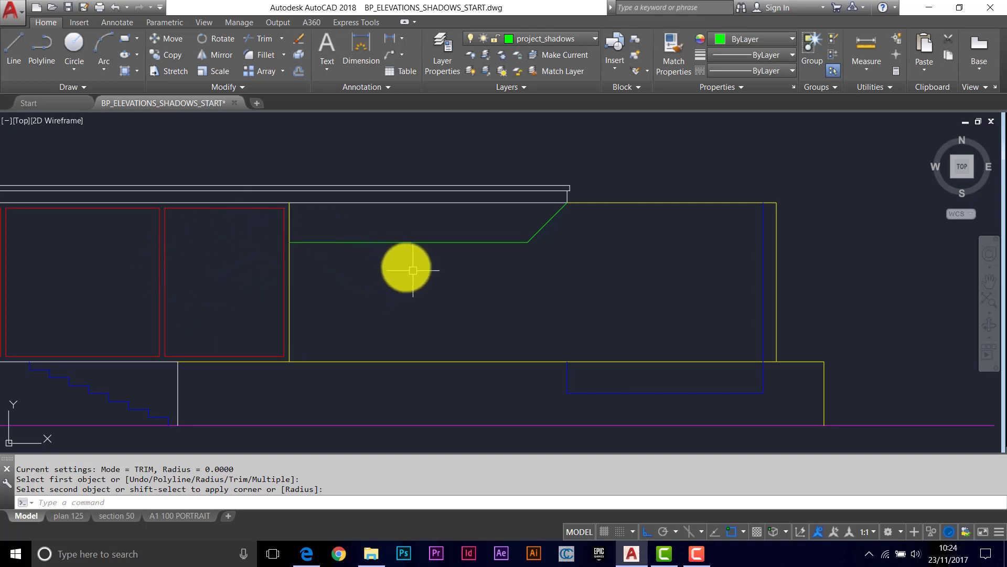
scroll(281, 253, "up", 2)
key("Escape")
scroll(517, 299, "down", 8)
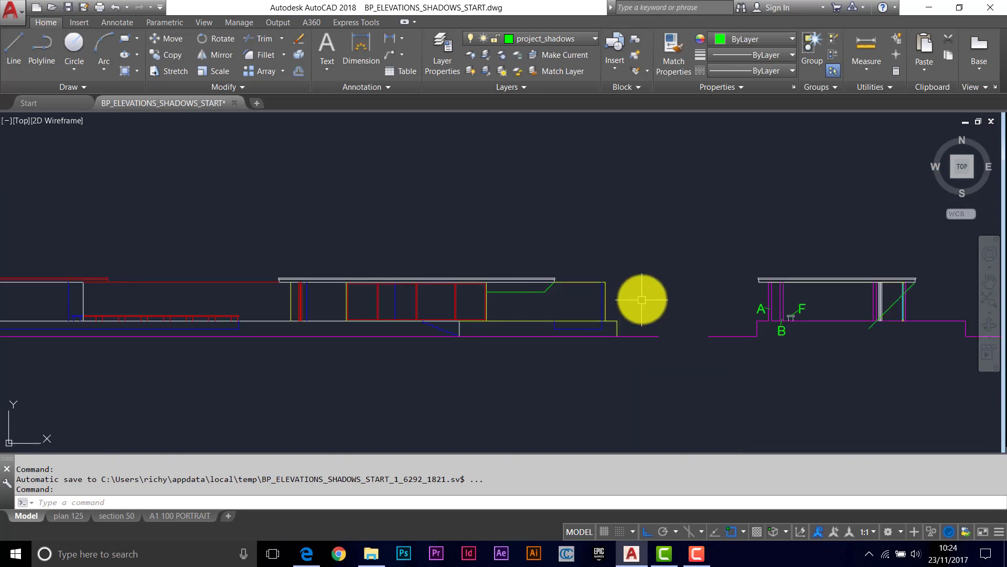
middle_click_drag(640, 299, 378, 270)
scroll(606, 257, "up", 6)
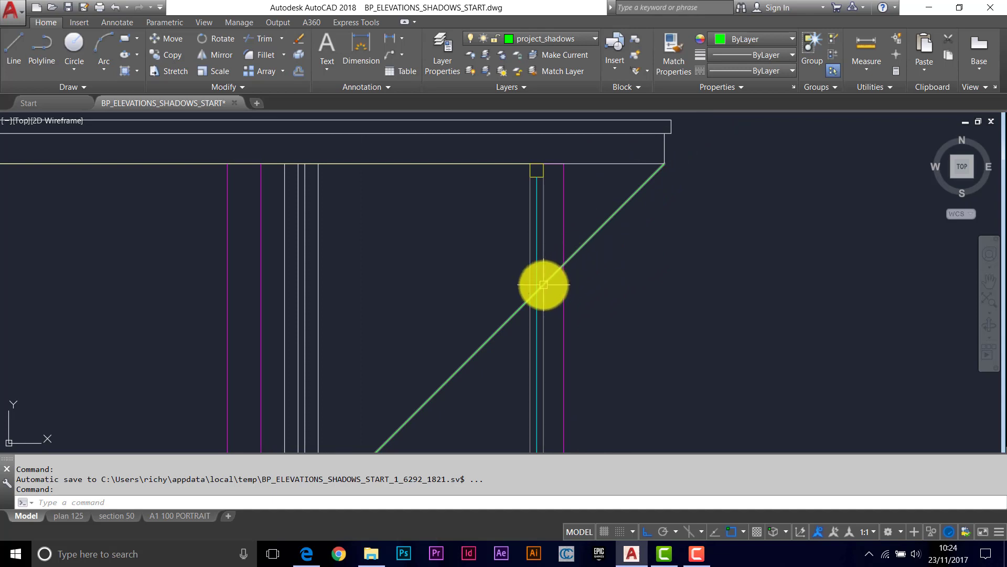
- Draw a horizontal line leftward from where the sun ray crosses the column
type("L")
key("Return")
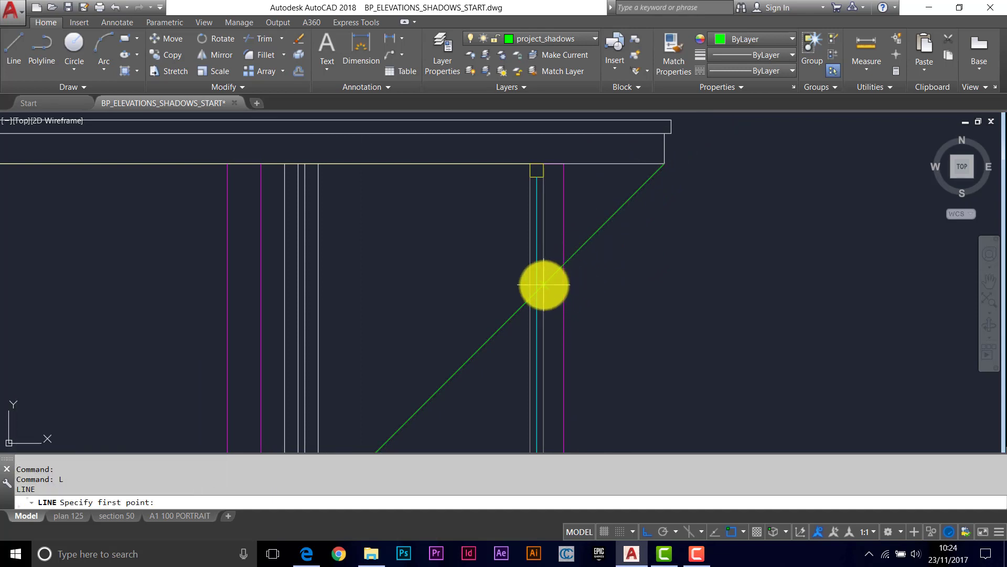
left_click(543, 285)
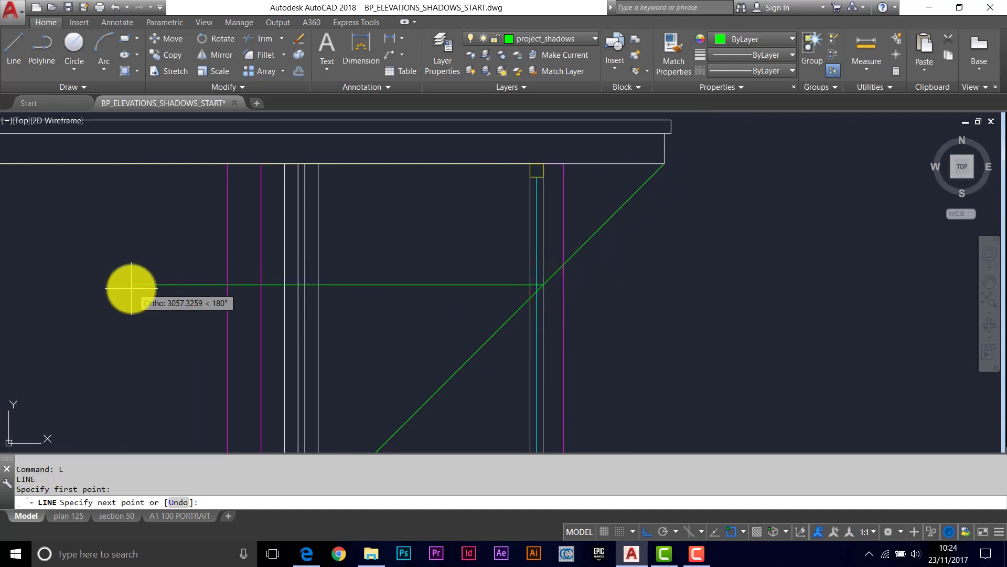
left_click(131, 285)
key("Return")
- Draw a second horizontal line leftward from where the diagonal meets the wall
scroll(526, 297, "up", 4)
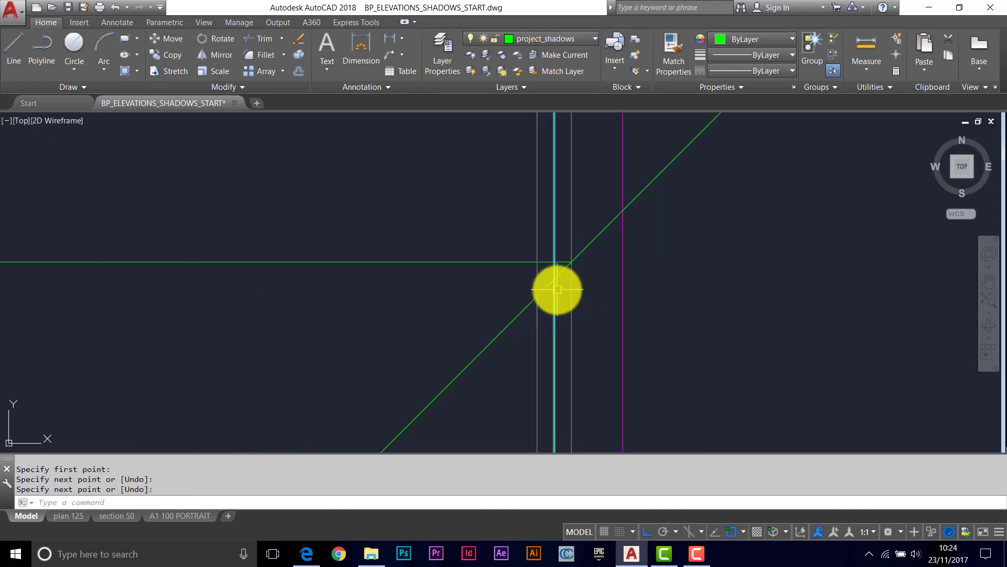
key("Return")
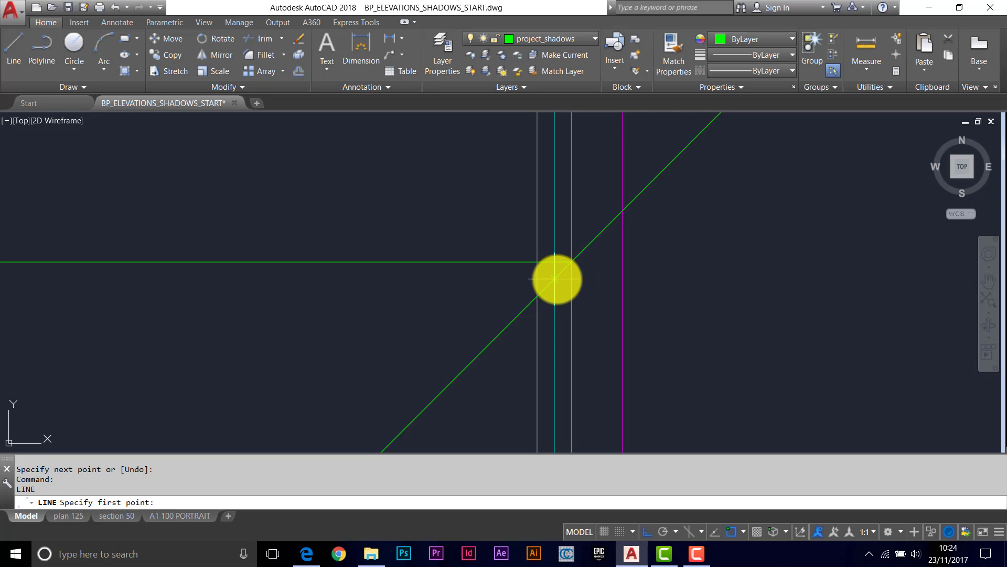
left_click(557, 279)
scroll(367, 278, "down", 5)
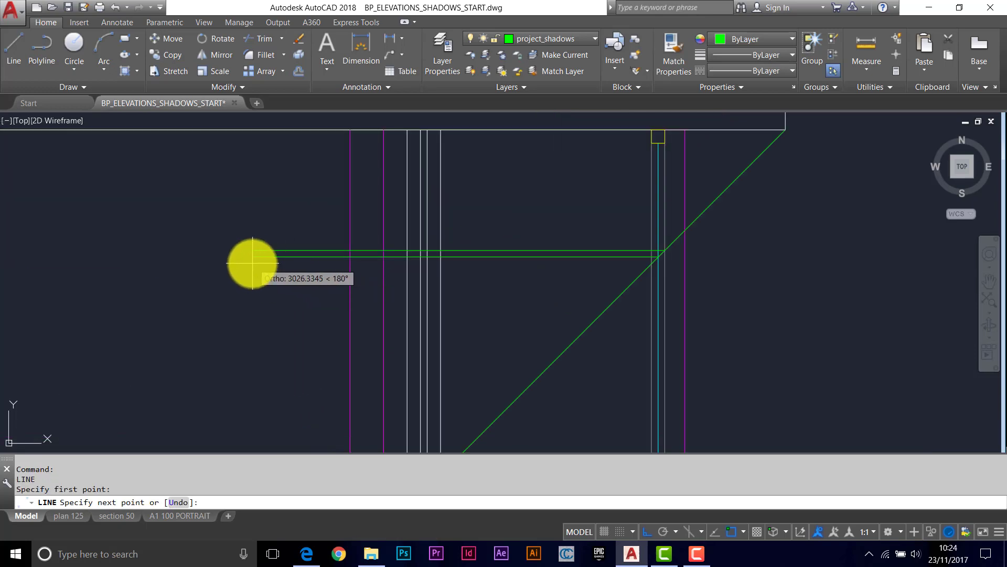
left_click(254, 264)
key("Return")
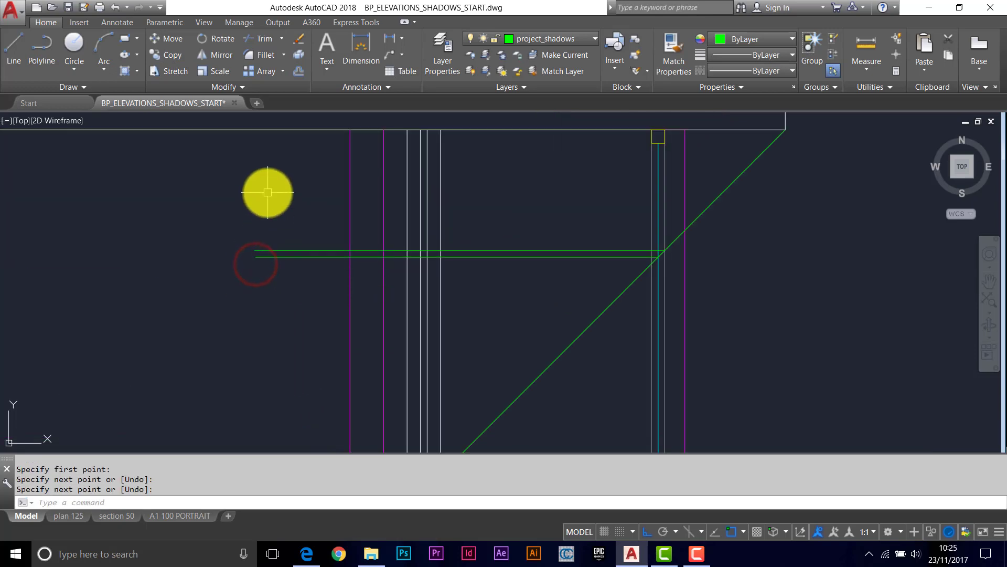
- Select the left ends of both horizontal shadow lines for Stretch and pick a base point
left_click(167, 68)
left_click(289, 222)
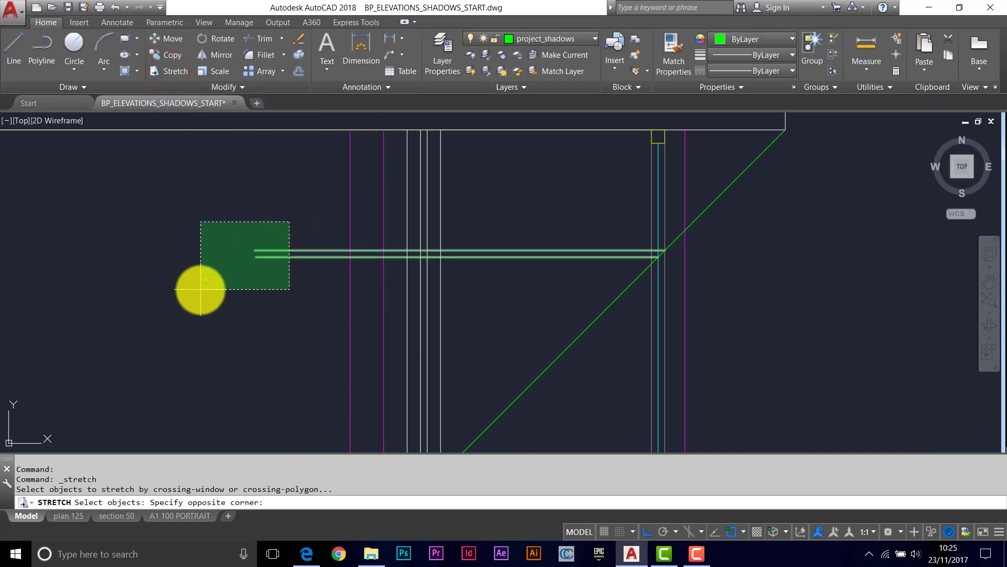
left_click(201, 289)
key("Return")
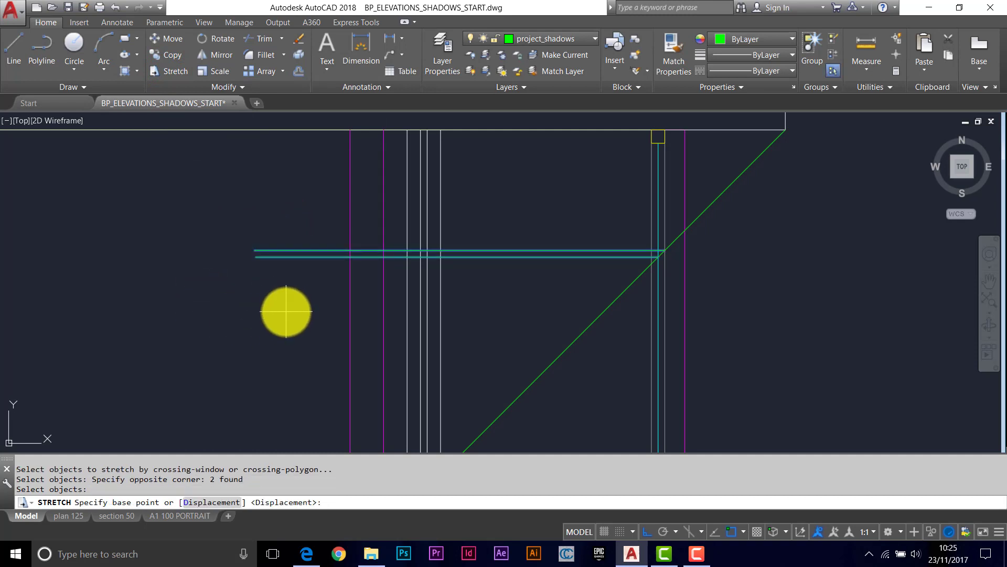
left_click(286, 311)
- Carry the stretched line ends left into the elevation across its glass panels
scroll(152, 310, "down", 5)
middle_click_drag(123, 315, 490, 297)
middle_click_drag(272, 290, 453, 292)
middle_click_drag(162, 292, 398, 292)
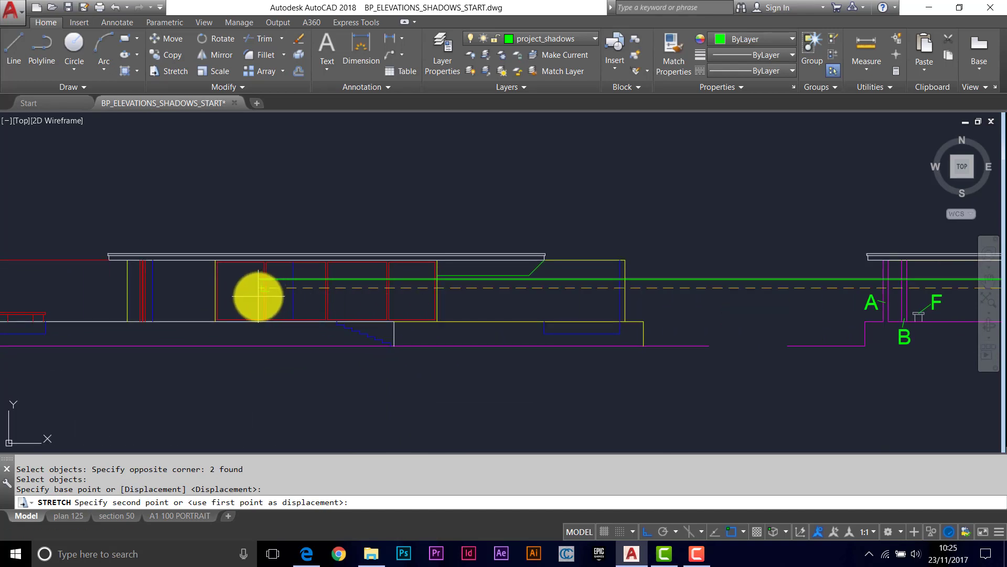
scroll(258, 295, "up", 2)
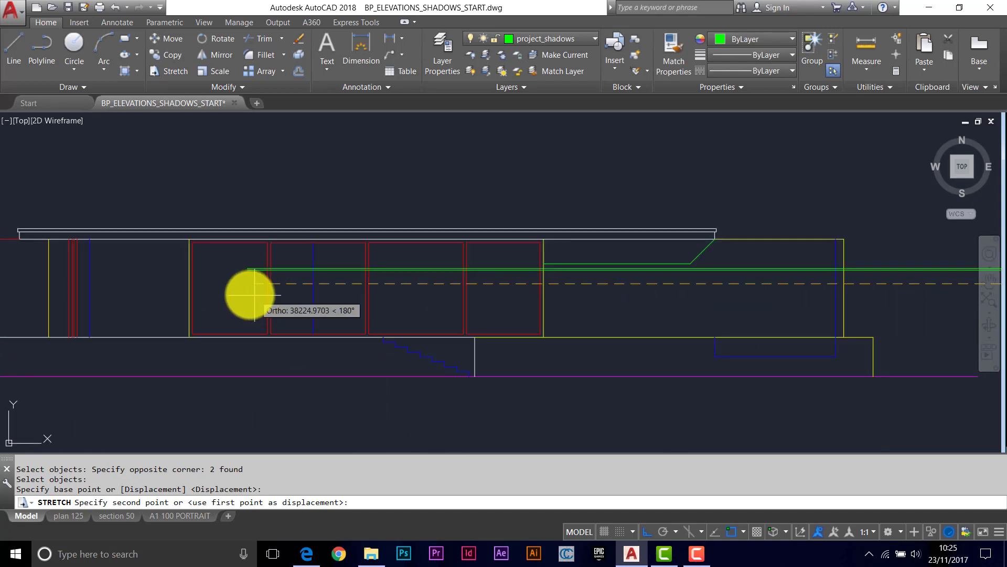
left_click(155, 293)
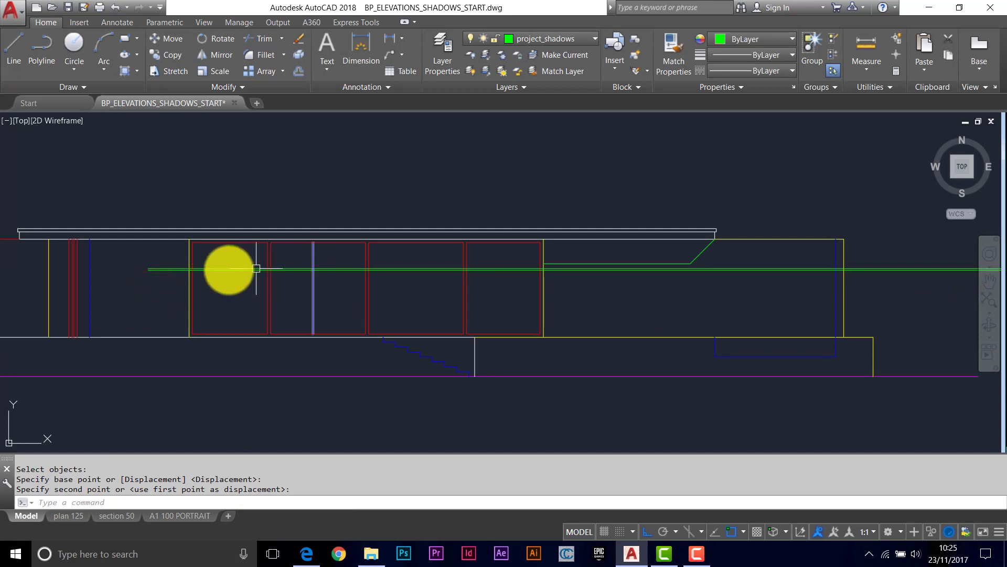
scroll(180, 277, "up", 8)
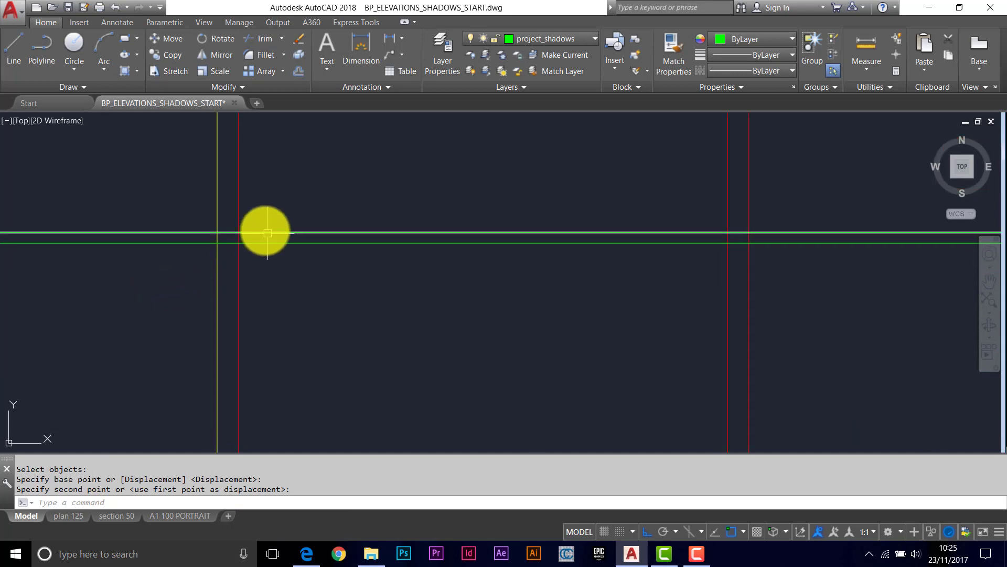
middle_click_drag(263, 229, 271, 306)
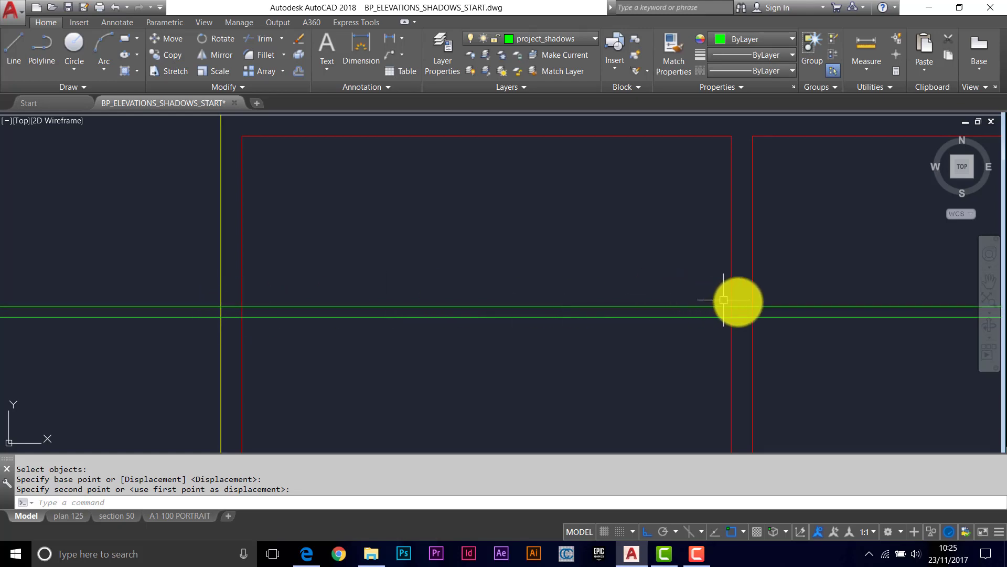
left_click(646, 317)
scroll(578, 338, "down", 2)
mouse_move(578, 337)
middle_mouse_down()
mouse_move(618, 313)
mouse_move(341, 270)
middle_mouse_up()
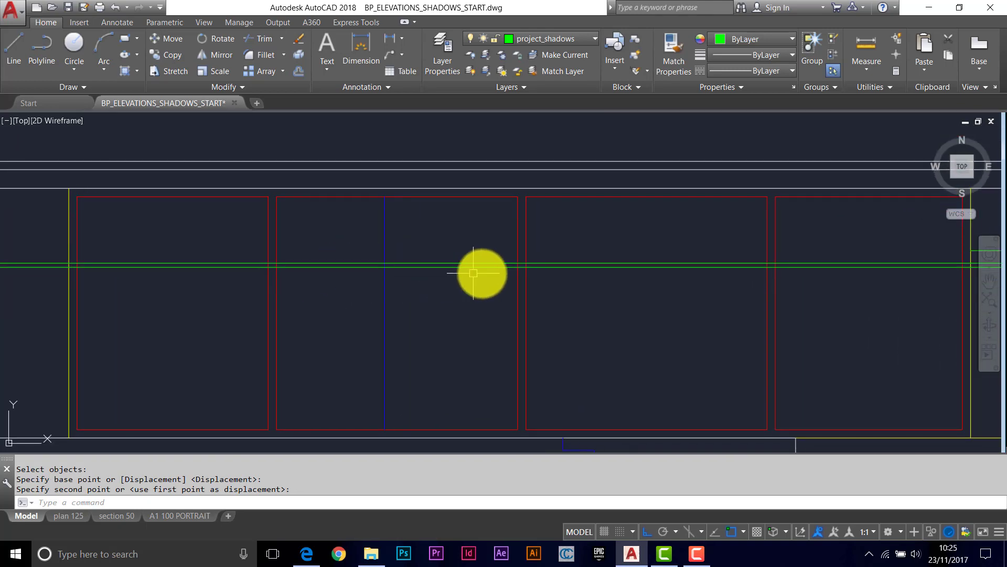
middle_click_drag(479, 272, 443, 273)
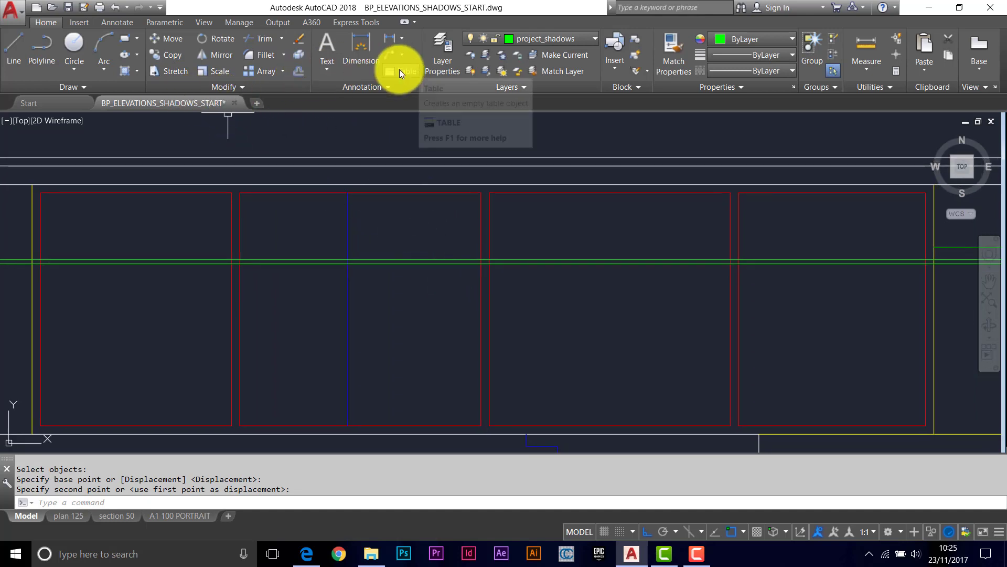
- Trim both shadow lines' overhangs beyond the right wall edge, using the wall lines as cutting edges
left_click(257, 38)
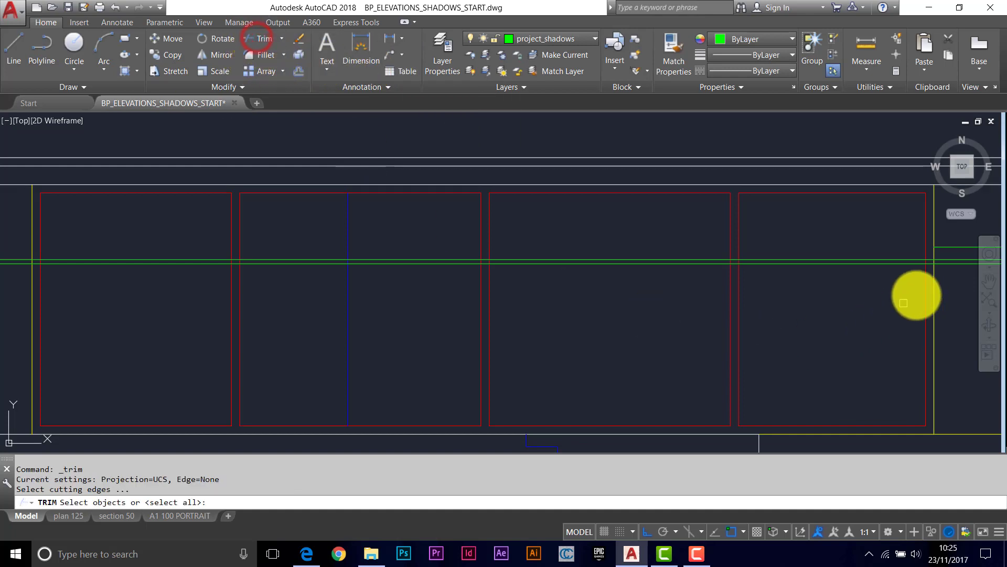
left_click(934, 284)
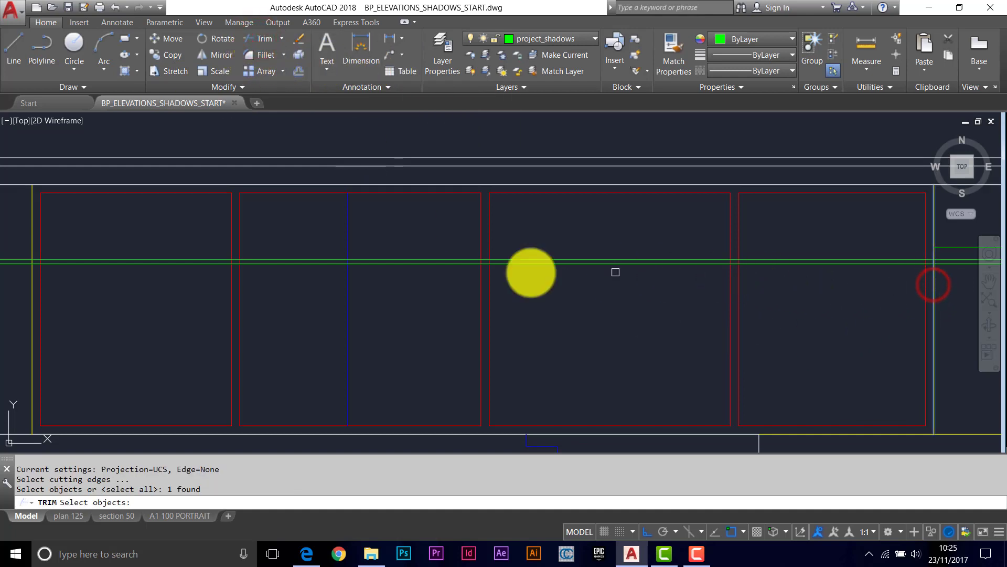
left_click(32, 280)
key("Return")
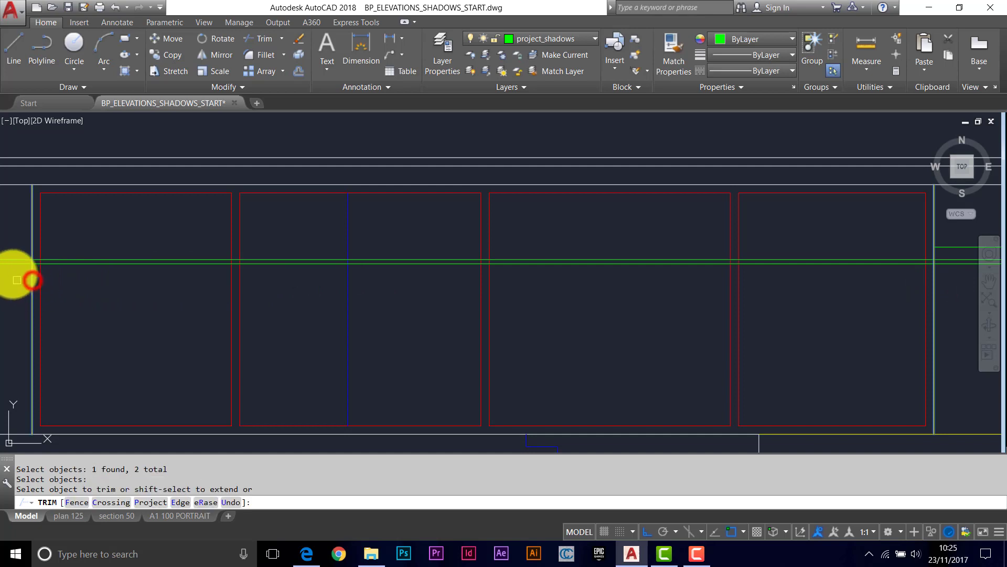
left_click(928, 259)
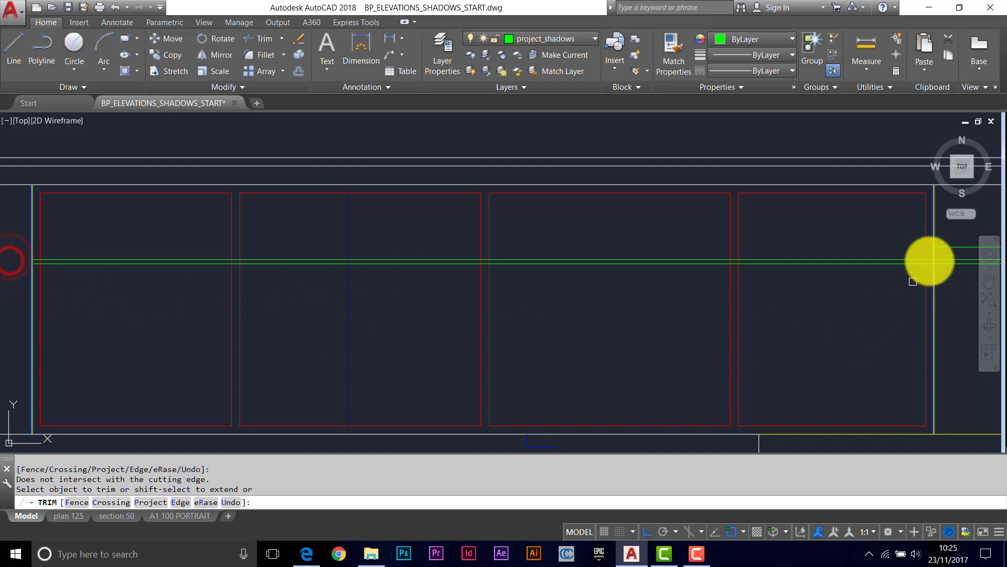
left_click(953, 259)
key("Return")
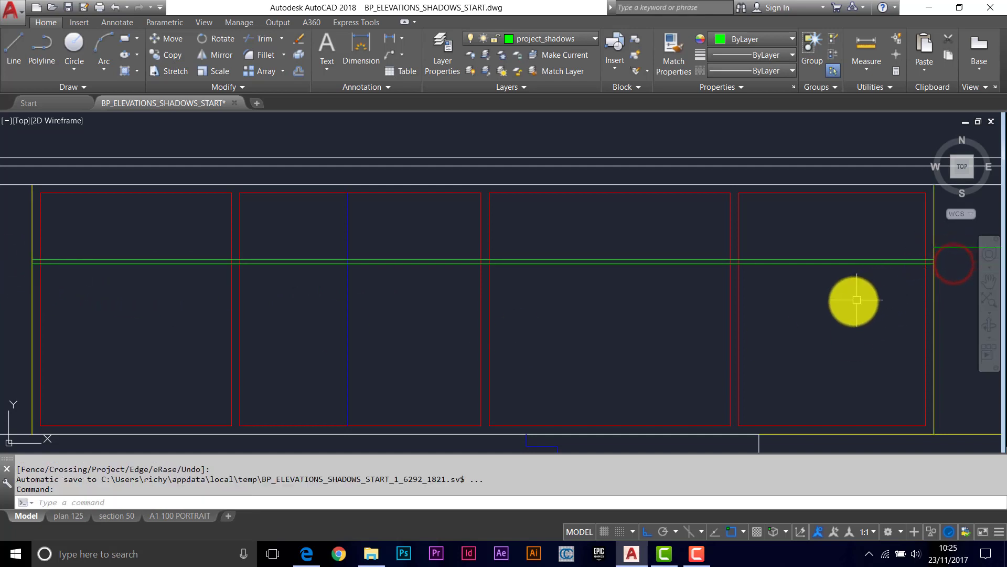
- Start a new trim with the right vertical line and seven panel frame lines as cutting edges
type("tr")
key("Return")
left_click(924, 287)
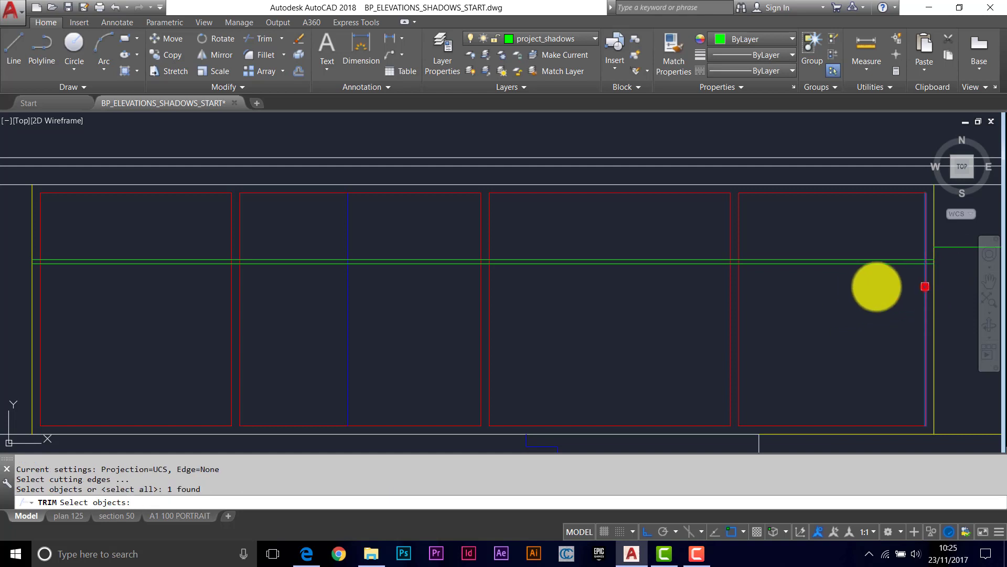
left_click(795, 293)
left_click(446, 353)
left_click(278, 313)
left_click(37, 350)
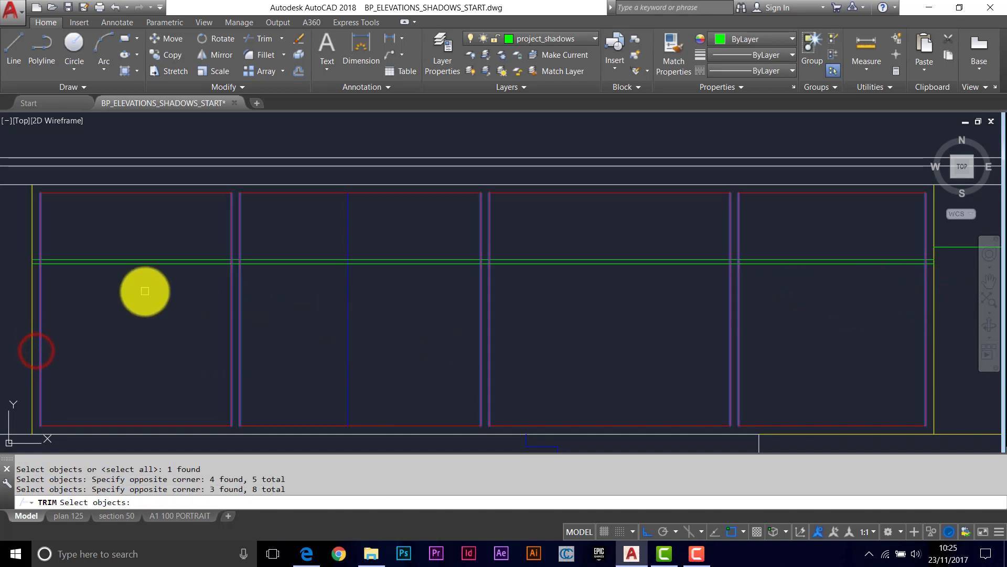
key("Return")
- Trim the lower shadow line's left piece, remove the upper line, and clip pieces at the panel joint
left_click(38, 273)
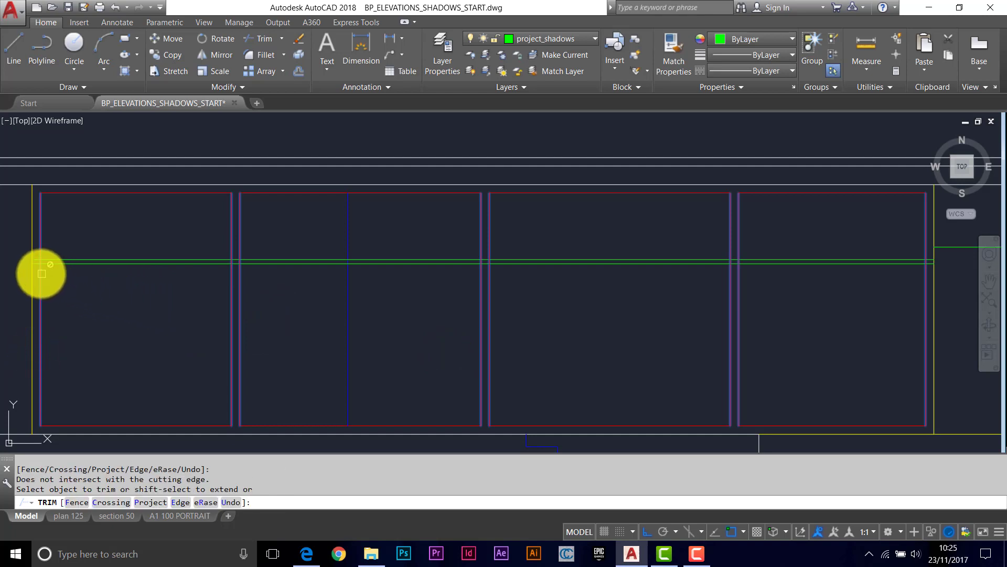
scroll(37, 268, "up", 4)
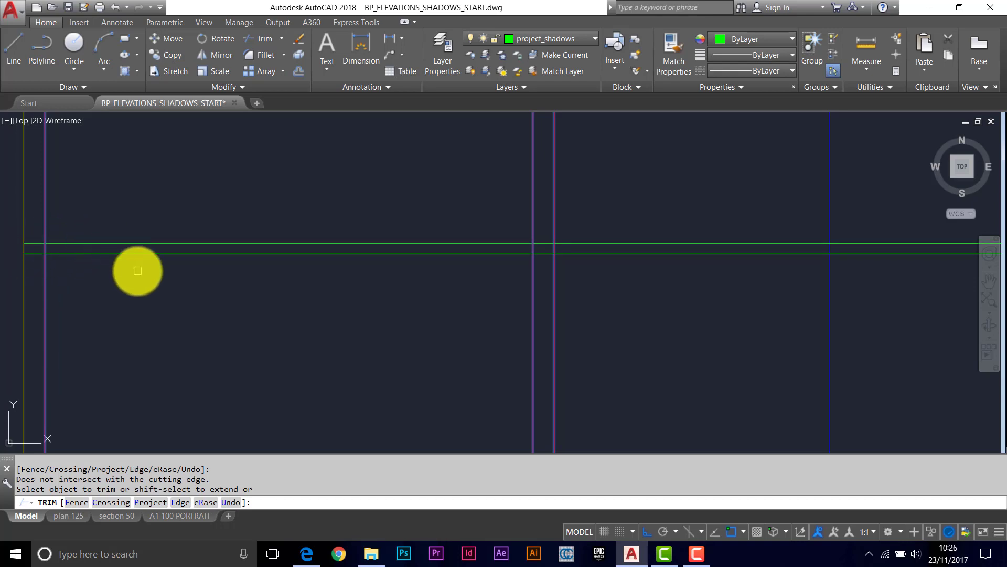
left_click(34, 253)
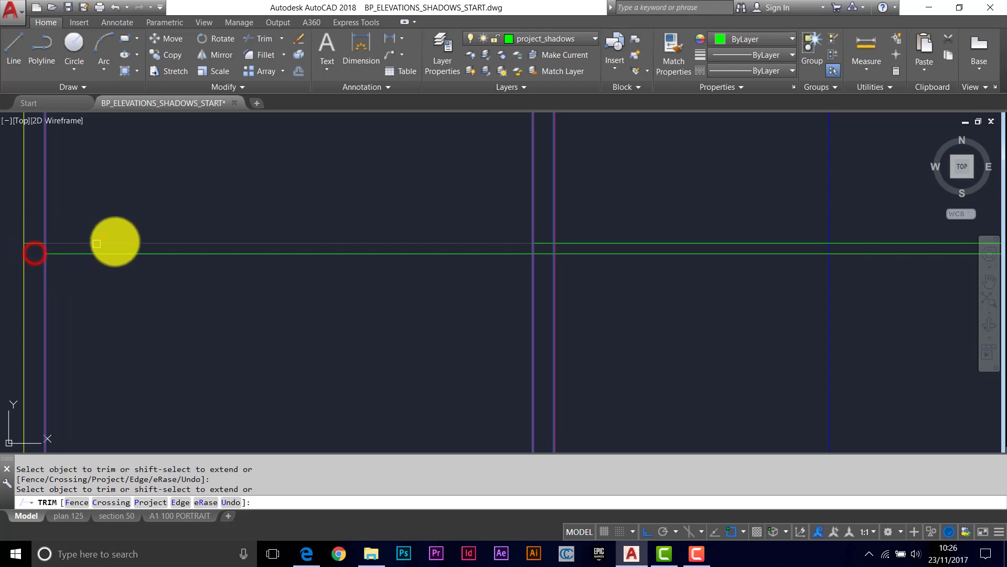
left_click(122, 241)
left_click(546, 251)
scroll(629, 243, "down", 3)
middle_click_drag(682, 250, 481, 274)
scroll(587, 271, "up", 4)
left_click(498, 252)
left_click(593, 241)
- Trim the remaining joint pieces and the upper line across the middle panel, then finish
scroll(360, 247, "down", 3)
left_click(392, 238)
scroll(391, 239, "up", 2)
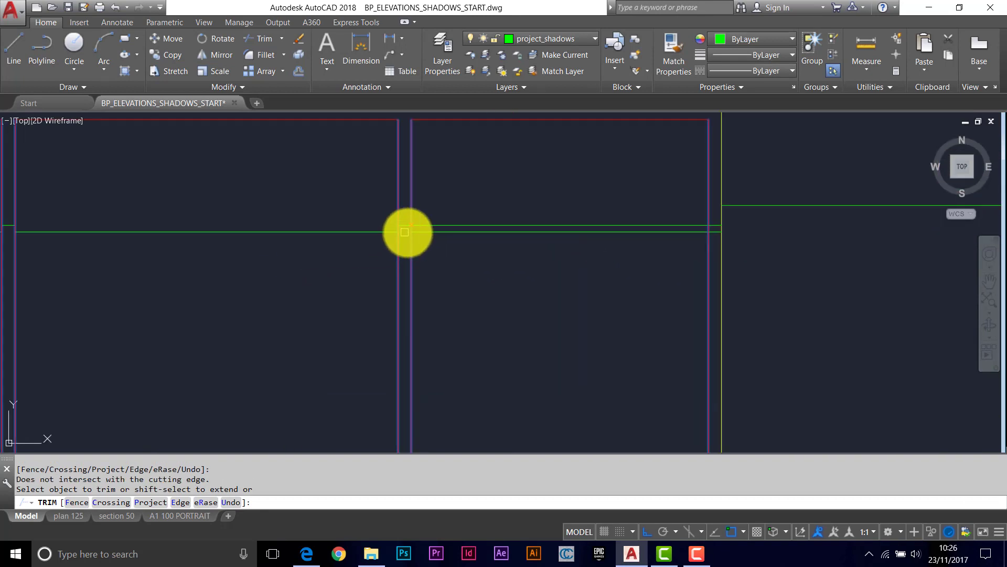
left_click(408, 232)
left_click(471, 223)
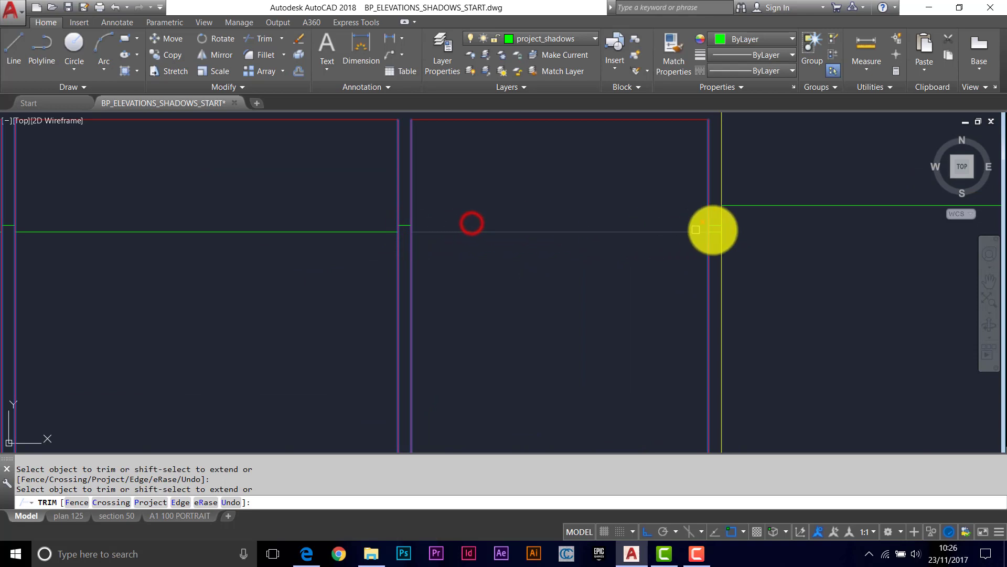
right_click(713, 233)
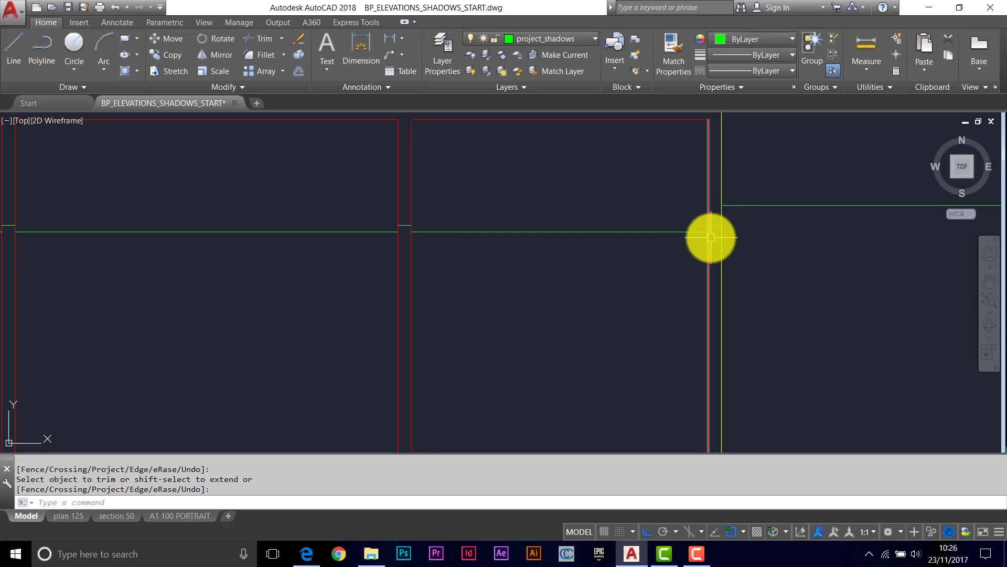
scroll(656, 244, "down", 4)
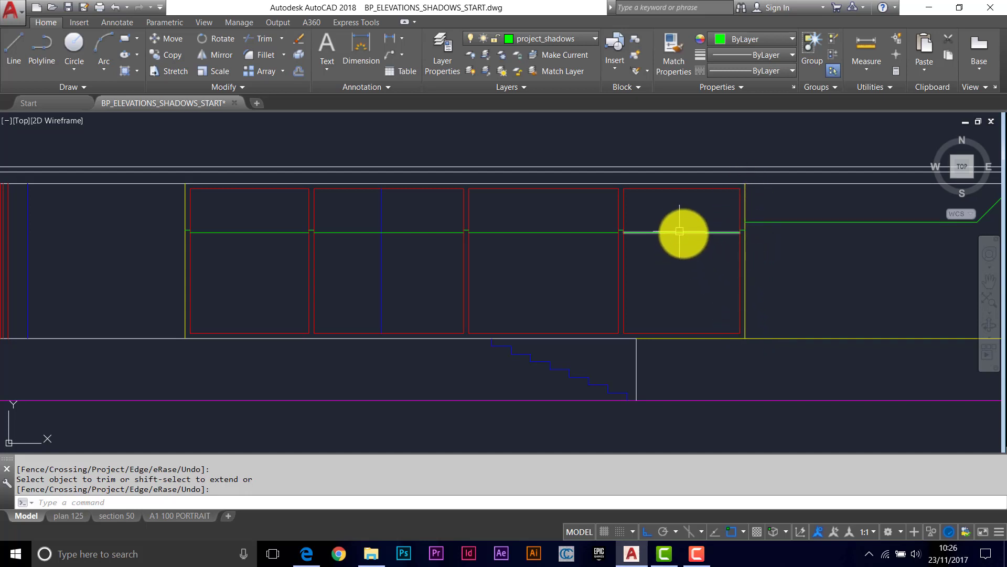
scroll(614, 273, "down", 10)
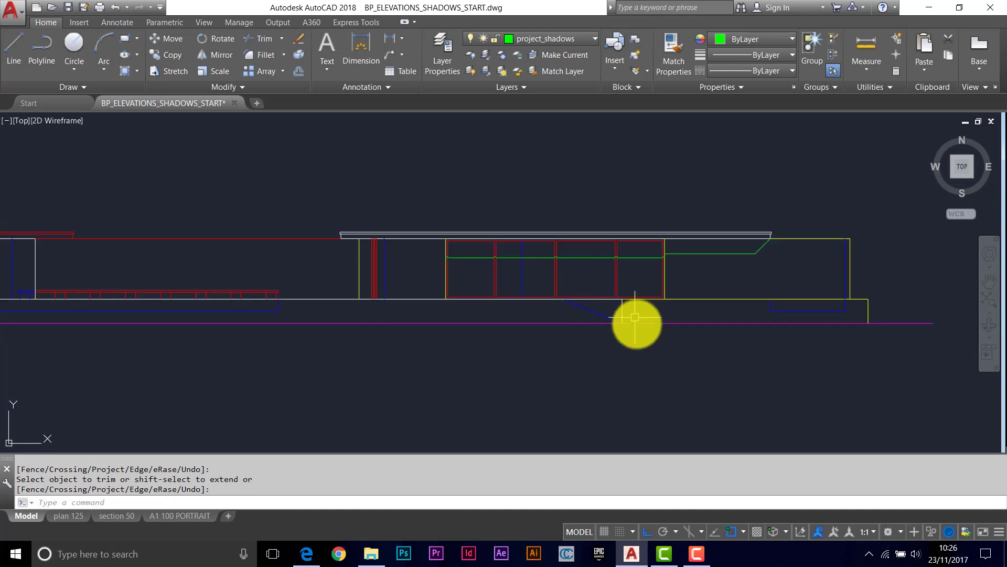
scroll(588, 296, "up", 8)
- Copy the green 45° diagonal from its endpoint to the magenta wall corner
middle_click_drag(614, 299, 699, 347)
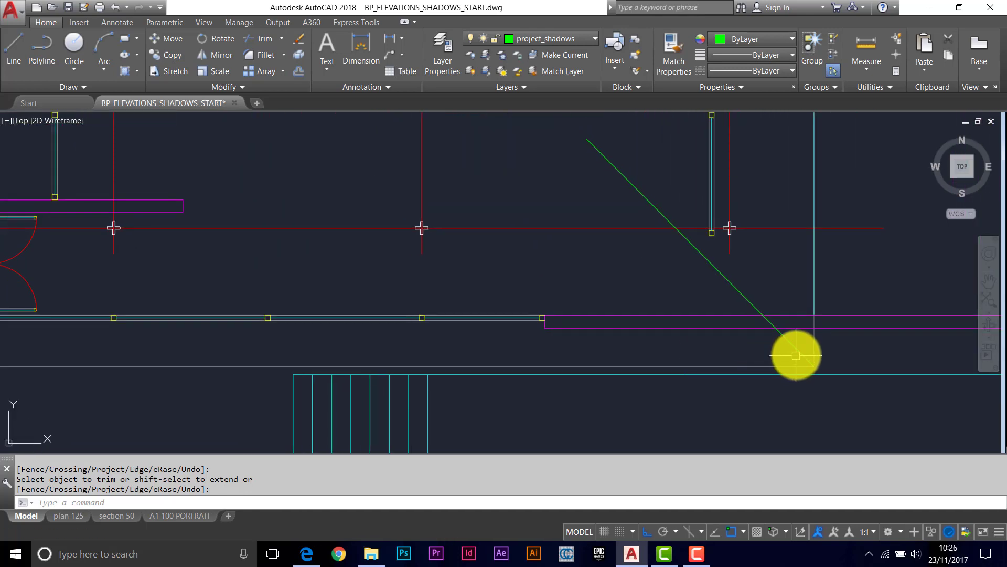
left_click(178, 56)
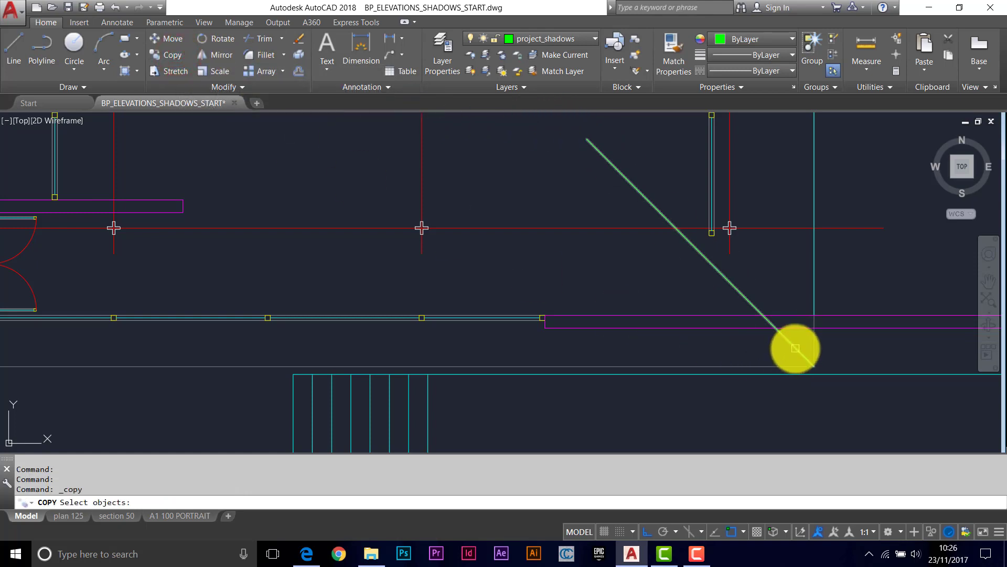
left_click(795, 348)
key("Return")
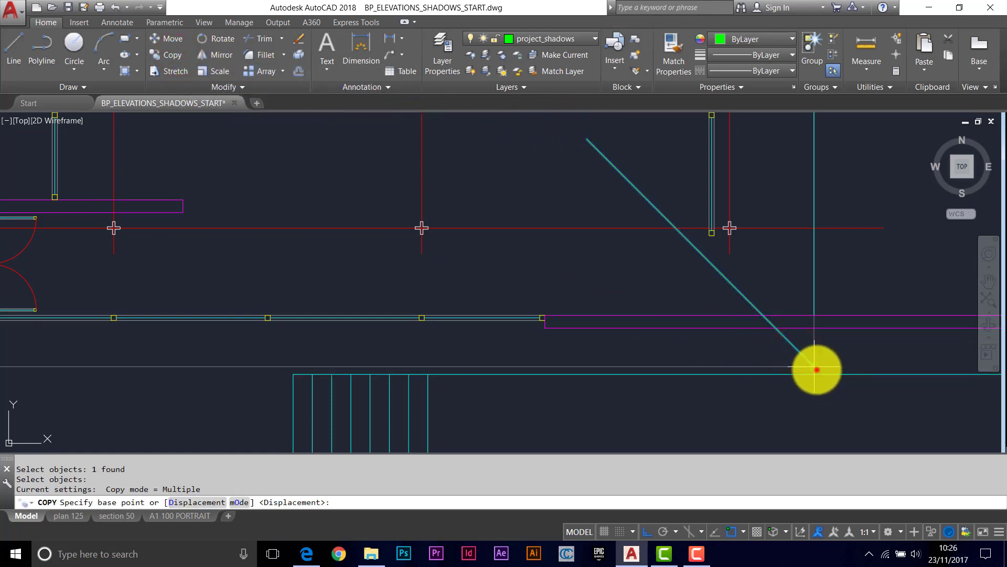
left_click(816, 369)
scroll(548, 335, "up", 5)
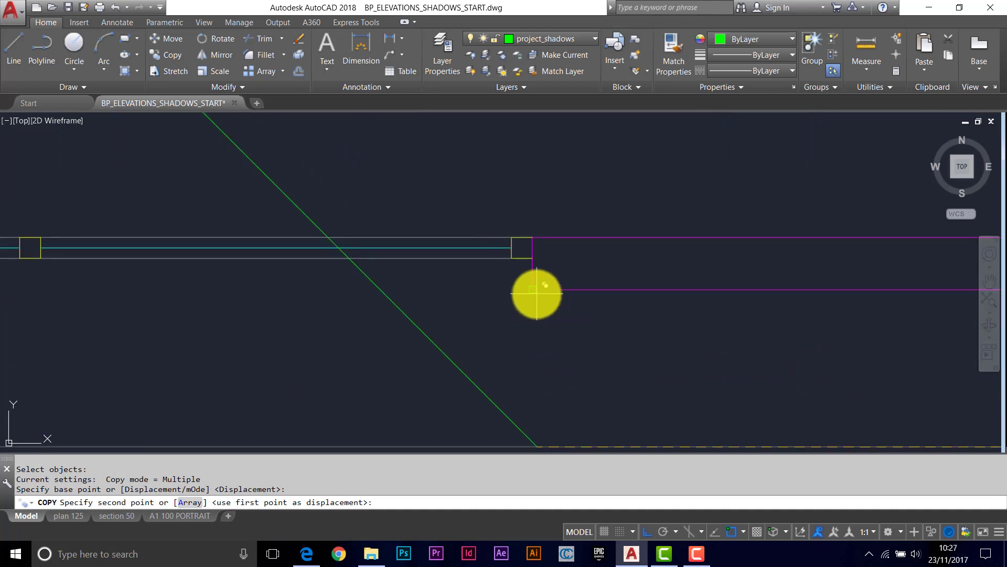
left_click(537, 294)
key("Return")
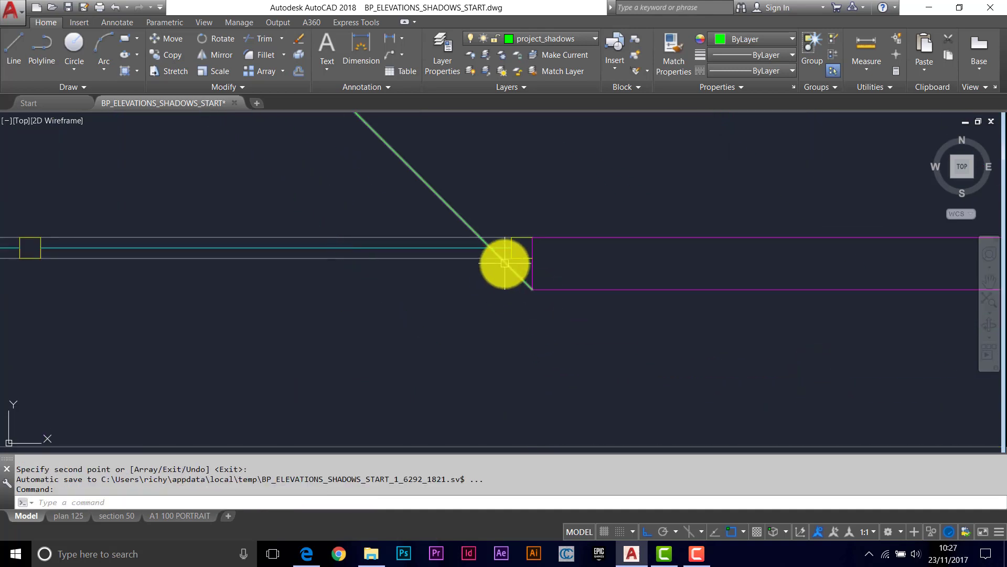
- Draw a 25-wide polyline from the cyan line around the yellow square to the magenta wall's lower corner
scroll(512, 273, "up", 3)
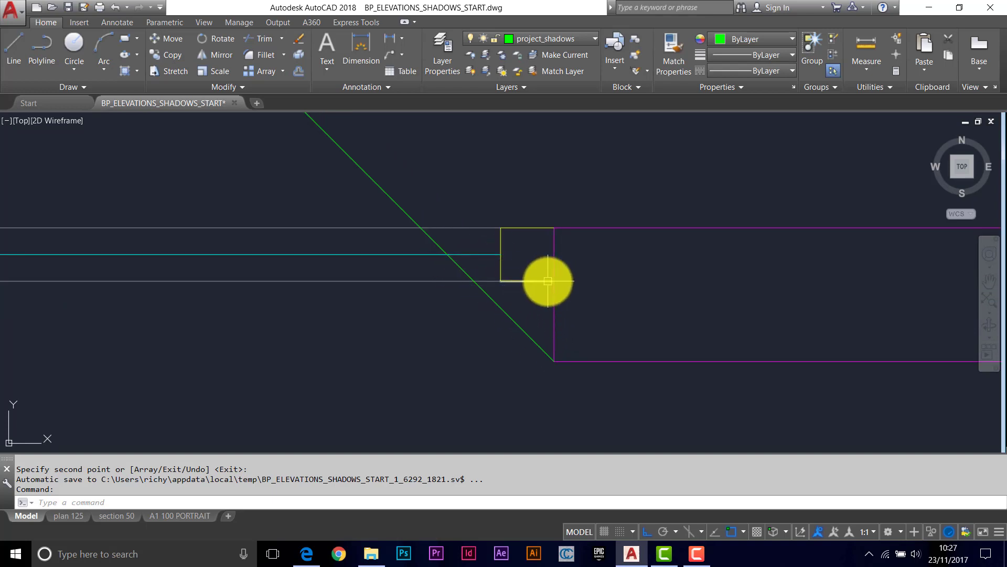
type("l")
key("Return")
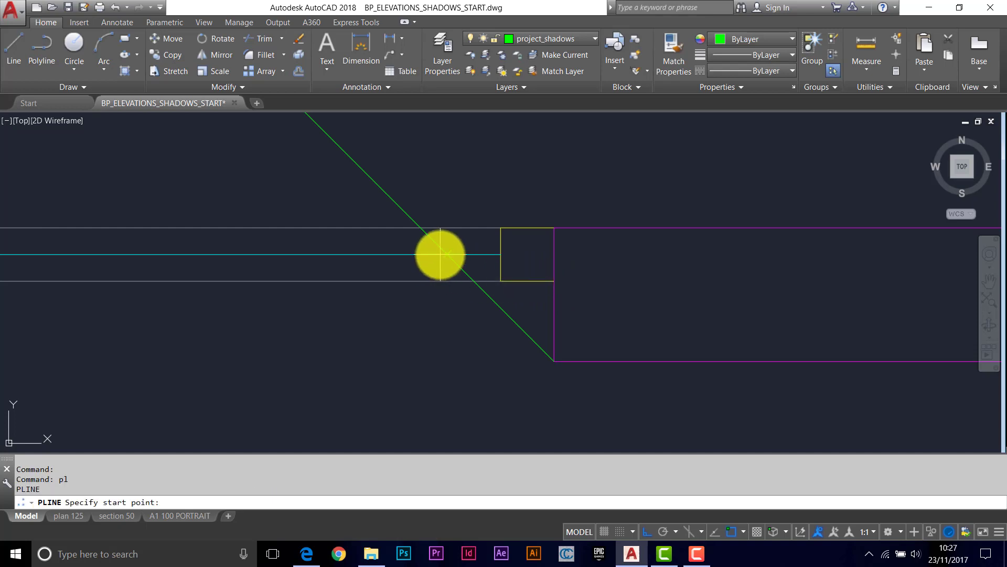
left_click(440, 255)
type("w")
key("Return")
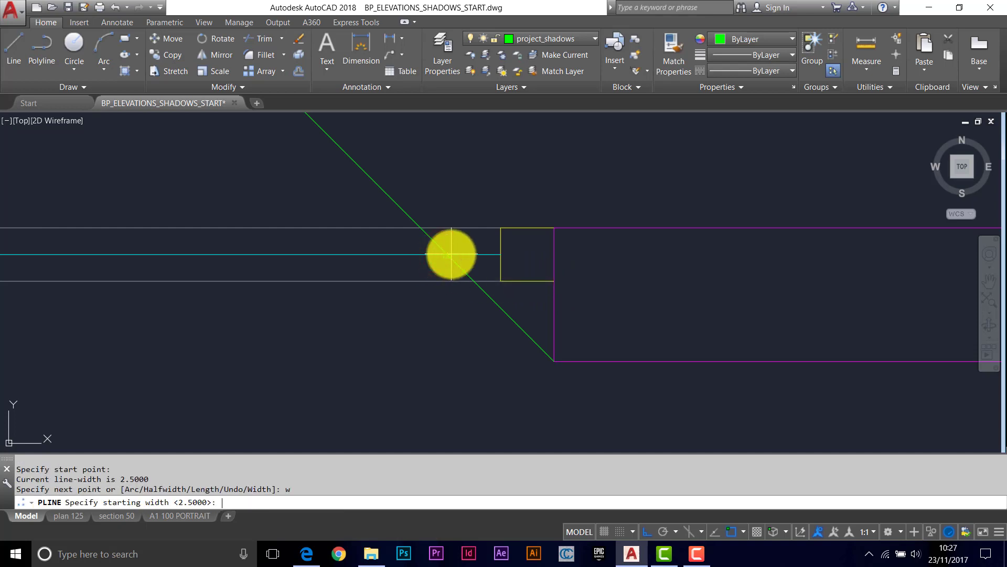
type("25")
key("Return")
key("Return")
left_click(497, 254)
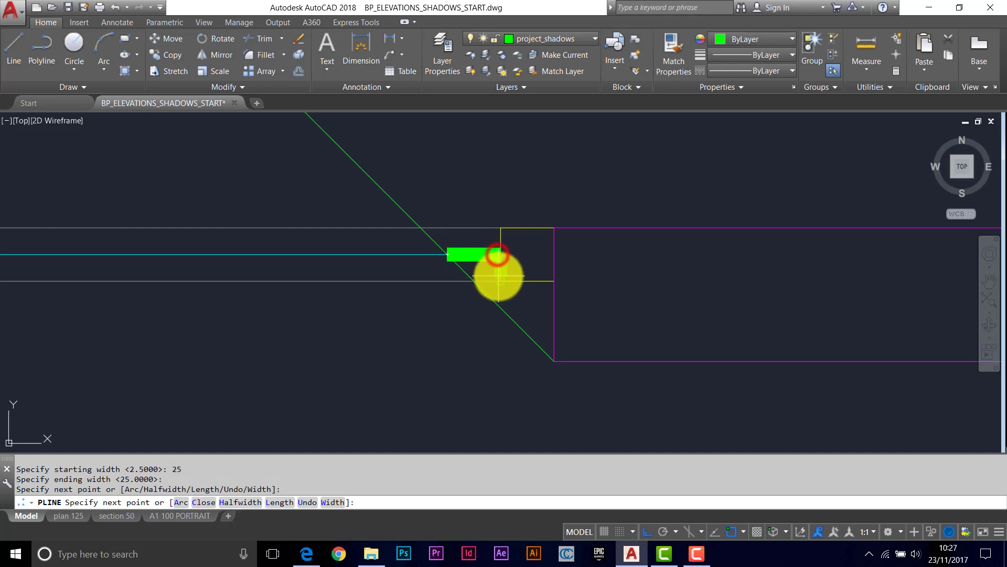
left_click(498, 275)
left_click(554, 276)
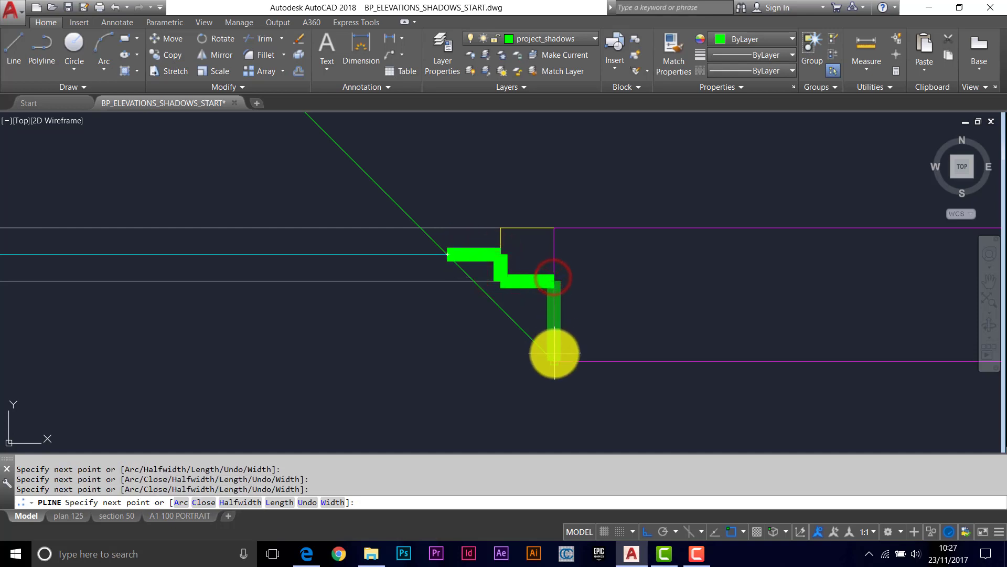
left_click(554, 354)
key("Return")
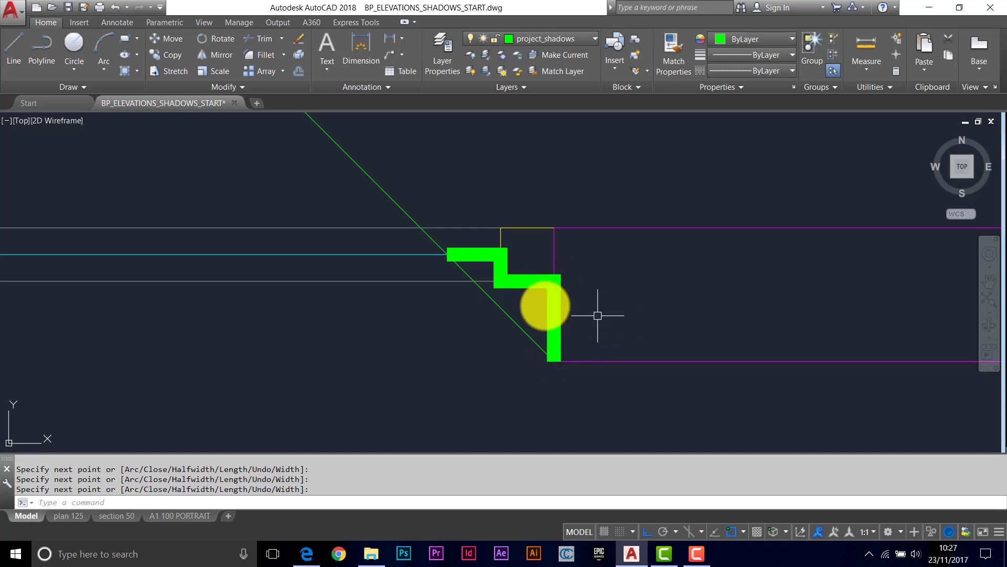
- Erase the thick green polyline outline
type("e")
key("Return")
left_click(481, 249)
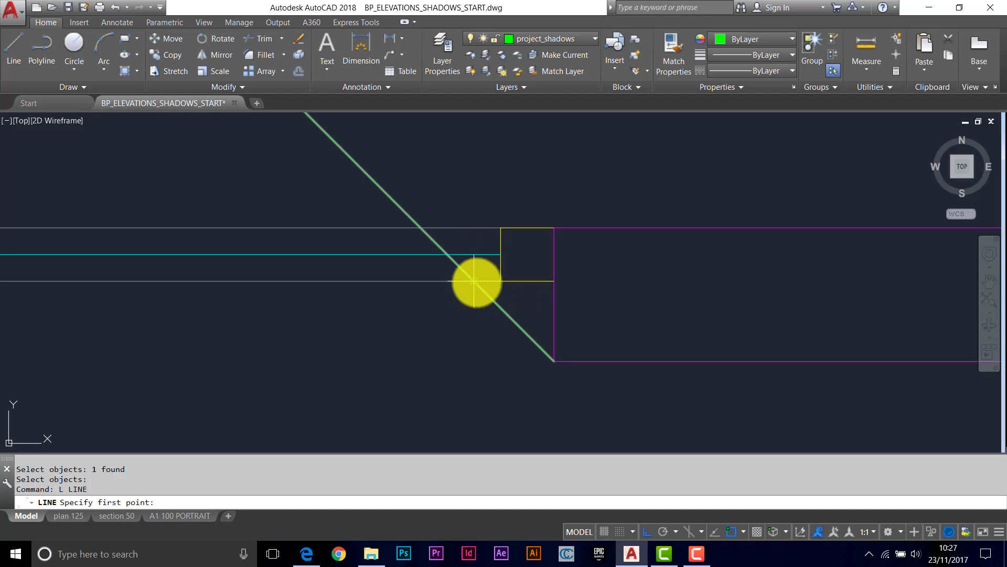
- Draw two vertical lines up from the diagonal's intersections with the grey and cyan wall lines
left_click(475, 282)
middle_click_drag(488, 197, 489, 295)
left_click(490, 157)
key("Return")
key("Return")
left_click(450, 356)
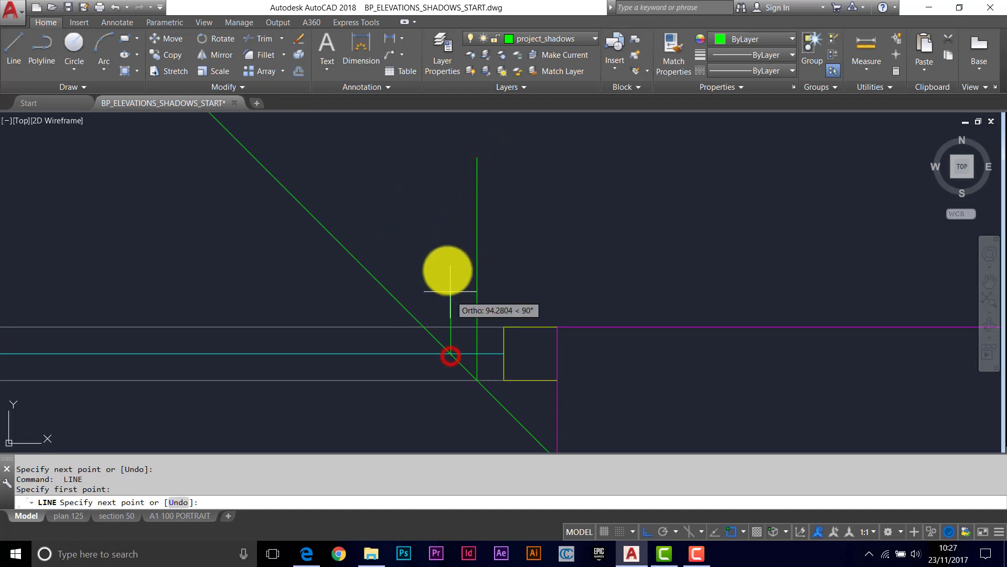
left_click(448, 158)
scroll(568, 202, "down", 4)
key("Return")
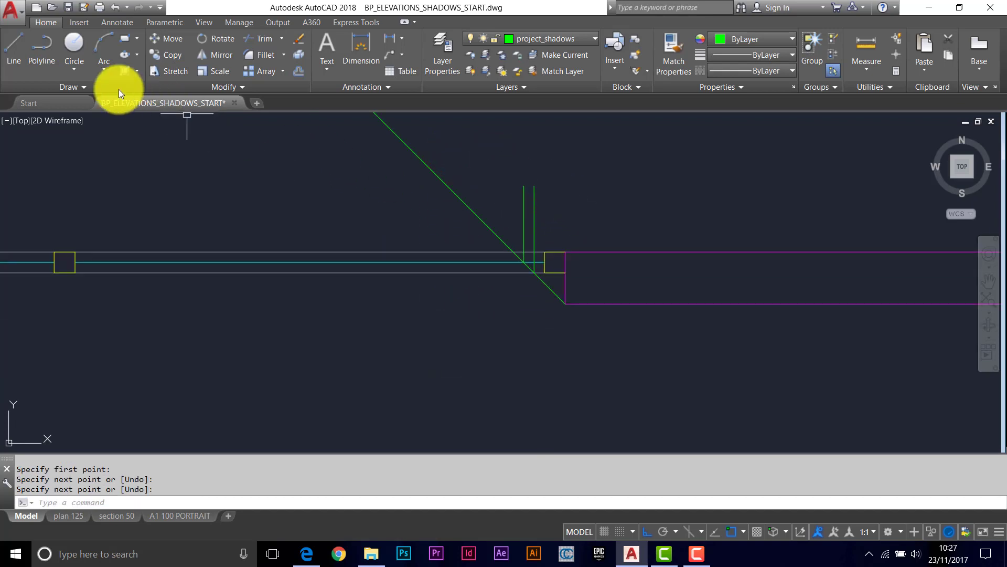
- Stretch the tops of both vertical lines up toward the elevation
left_click(174, 70)
left_click(552, 169)
left_click(505, 195)
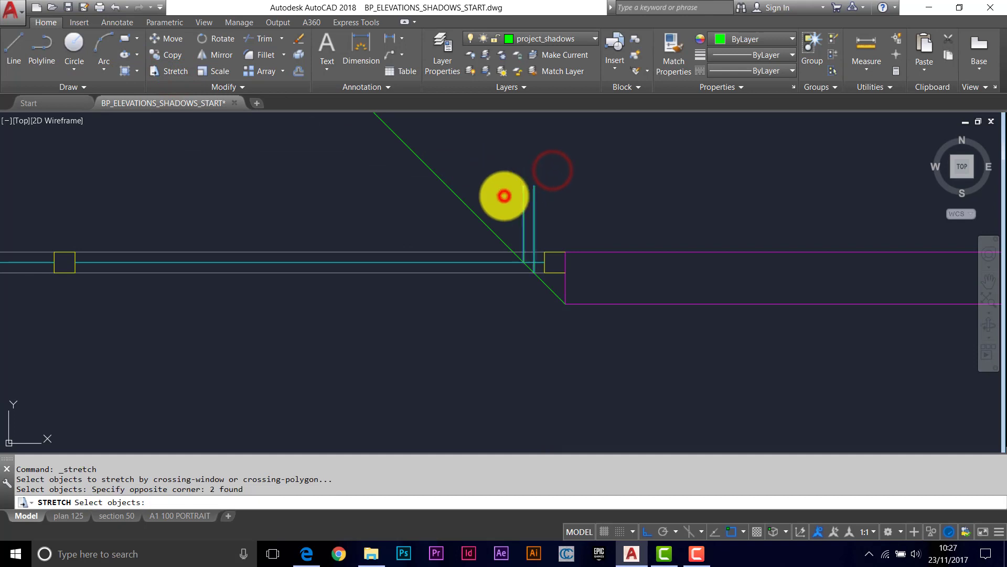
key("Return")
left_click(619, 229)
scroll(622, 210, "down", 4)
mouse_move(625, 162)
middle_mouse_down()
mouse_move(589, 338)
mouse_move(582, 294)
mouse_move(590, 313)
mouse_move(564, 307)
mouse_move(562, 225)
middle_mouse_up()
left_click(558, 175)
scroll(576, 187, "down", 3)
scroll(589, 254, "down", 2)
- Undo the last two operations, reverting the earlier stretch of the projection lines
key("Escape")
key("Escape")
type("e")
key("Return")
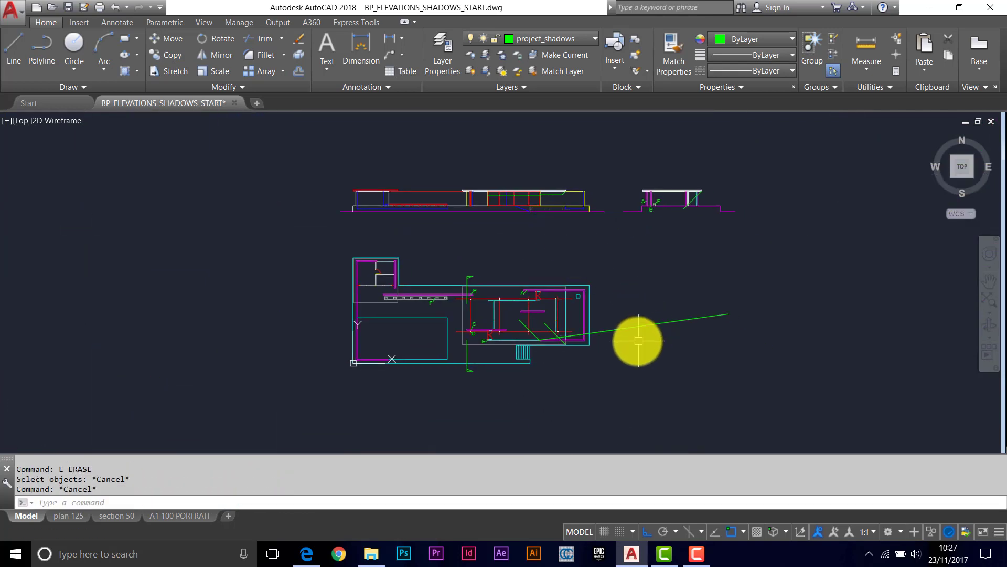
type("u")
key("Return")
type("u")
key("Return")
scroll(662, 334, "down", 4)
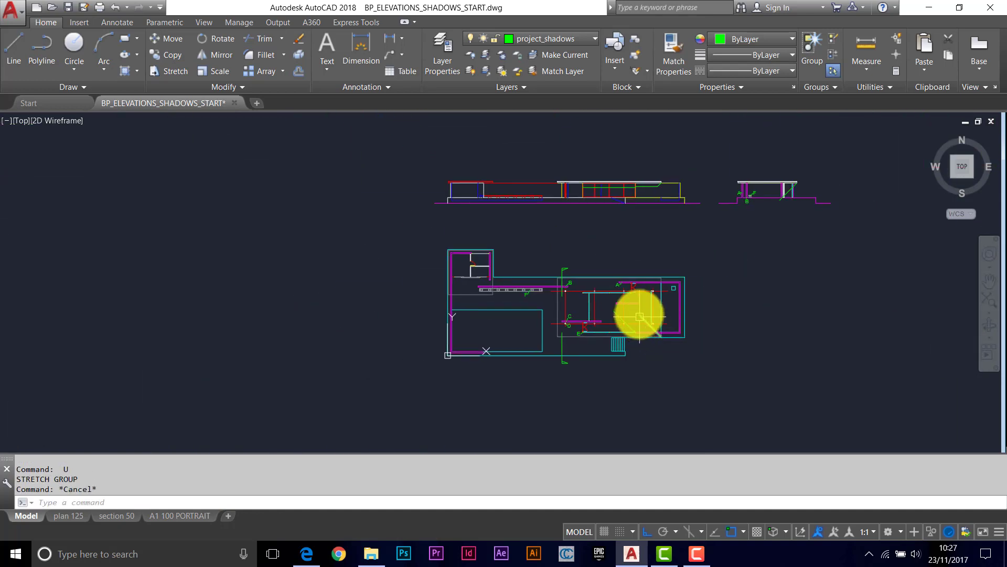
- Move the whole plan (298 objects) slightly upward
type("m")
key("Return")
left_click(712, 227)
left_click(367, 393)
key("Return")
left_click(352, 391)
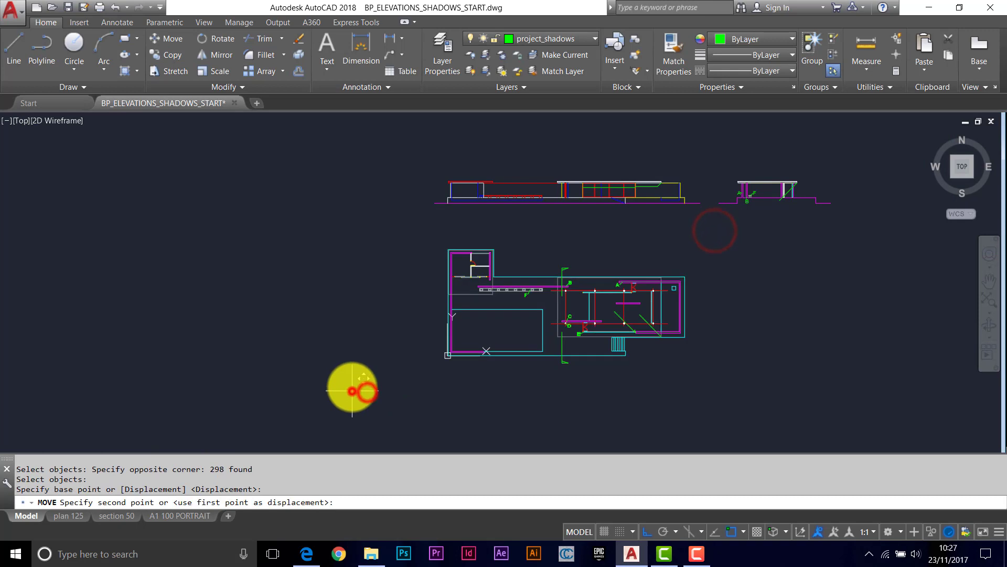
left_click(342, 354)
scroll(627, 281, "up", 10)
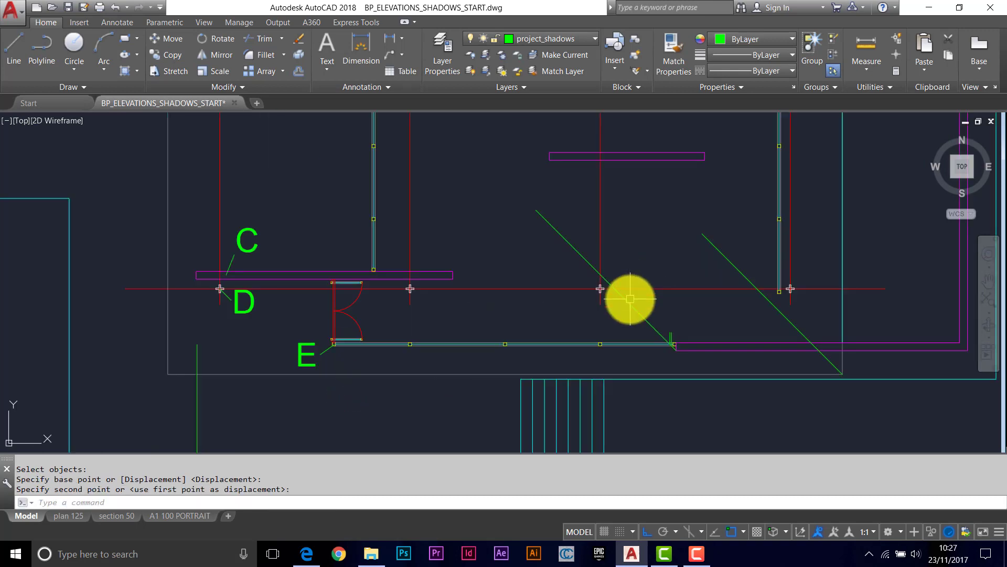
- Stretch the two vertical lines up across the rightmost glass panel and ground line
left_click(166, 74)
left_click(607, 329)
left_click(571, 344)
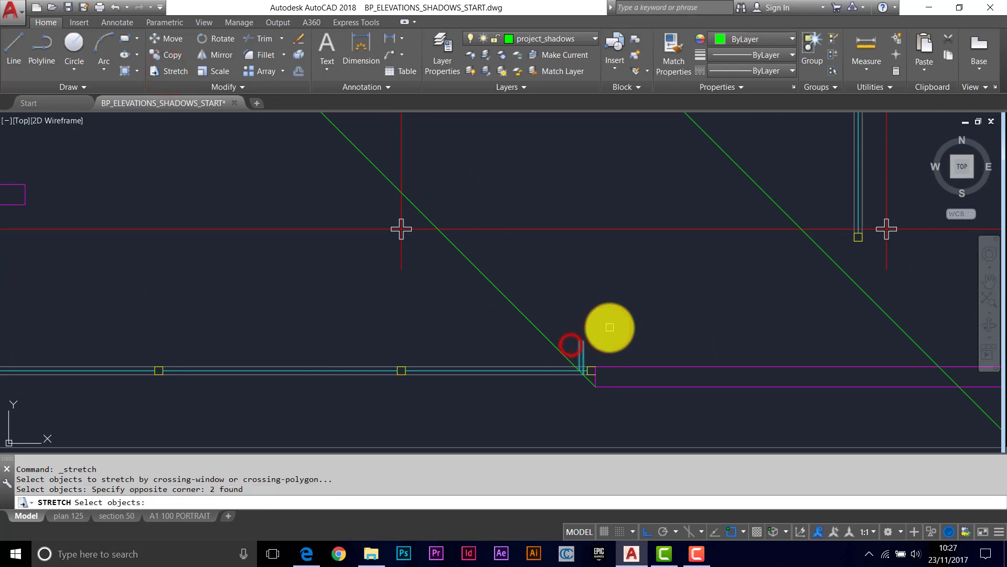
key("Return")
left_click(622, 348)
scroll(627, 215, "down", 6)
mouse_move(634, 191)
middle_mouse_down()
mouse_move(614, 238)
mouse_move(598, 348)
middle_mouse_up()
scroll(616, 207, "up", 3)
middle_click_drag(615, 207, 608, 286)
left_click(615, 195)
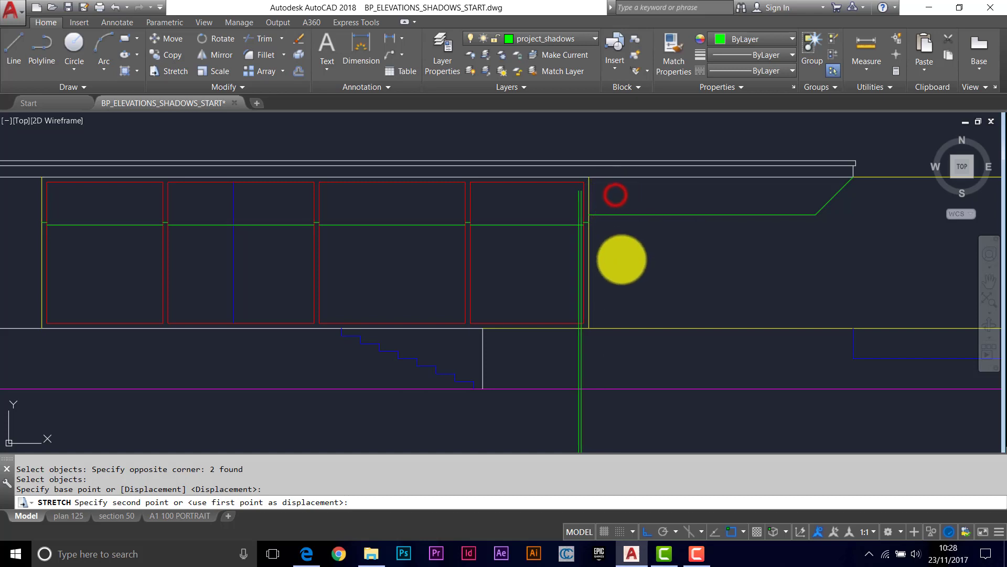
left_click(612, 254)
key("Return")
key("Escape")
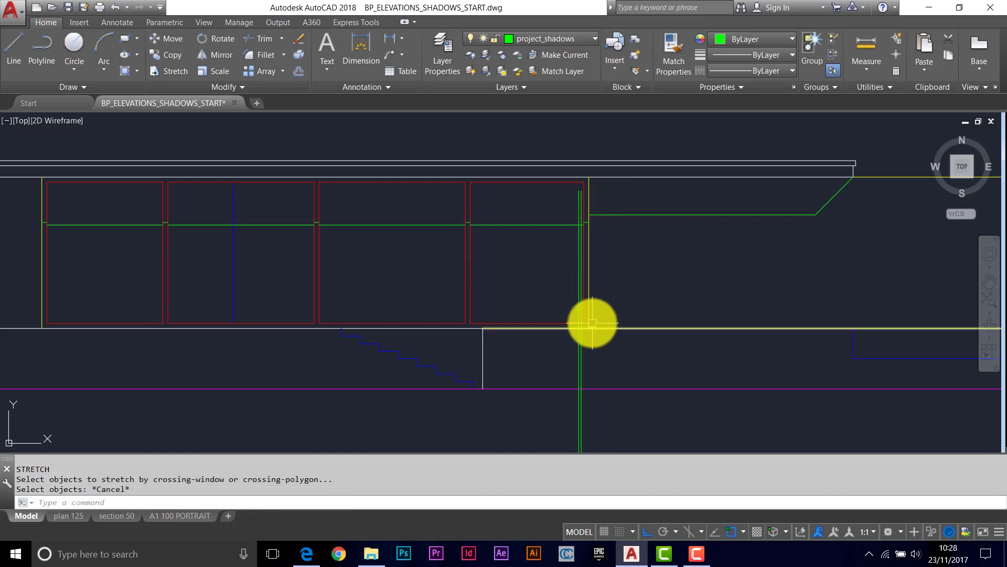
scroll(590, 336, "up", 5)
scroll(582, 337, "up", 4)
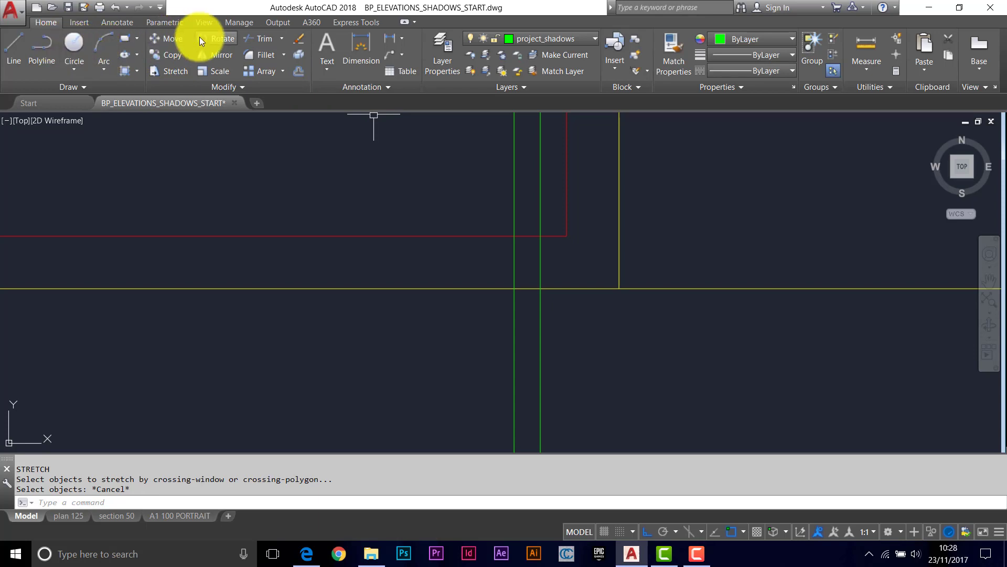
- Trim the green line below the yellow base line, using the red and yellow lines as edges
left_click(250, 37)
left_click(552, 236)
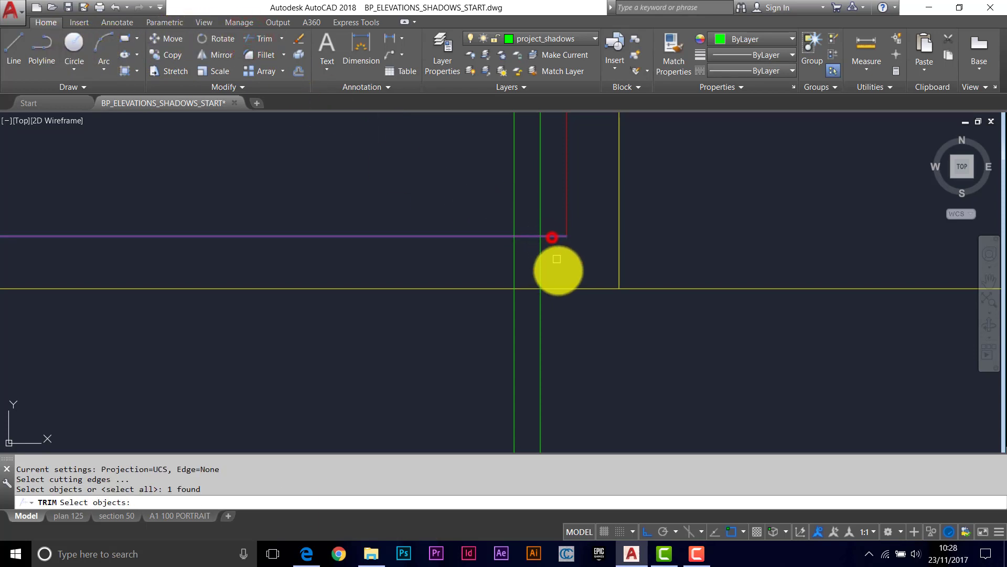
left_click(558, 286)
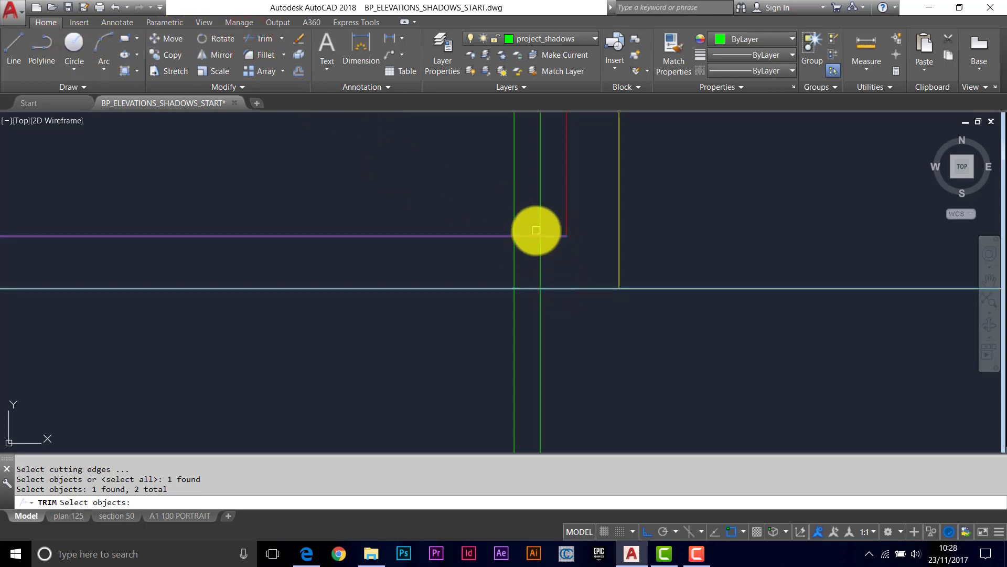
key("Return")
left_click(545, 314)
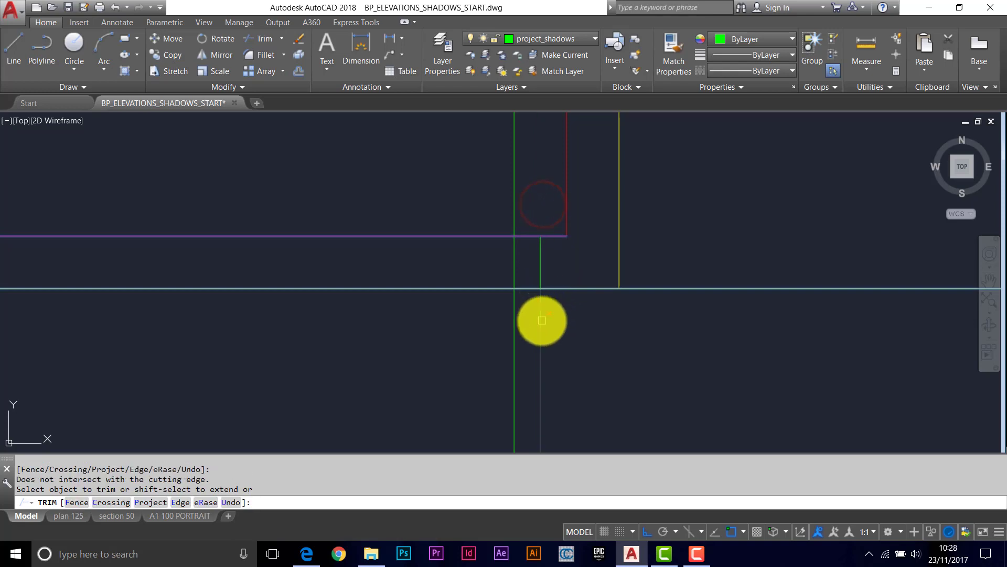
left_click(542, 320)
key("Return")
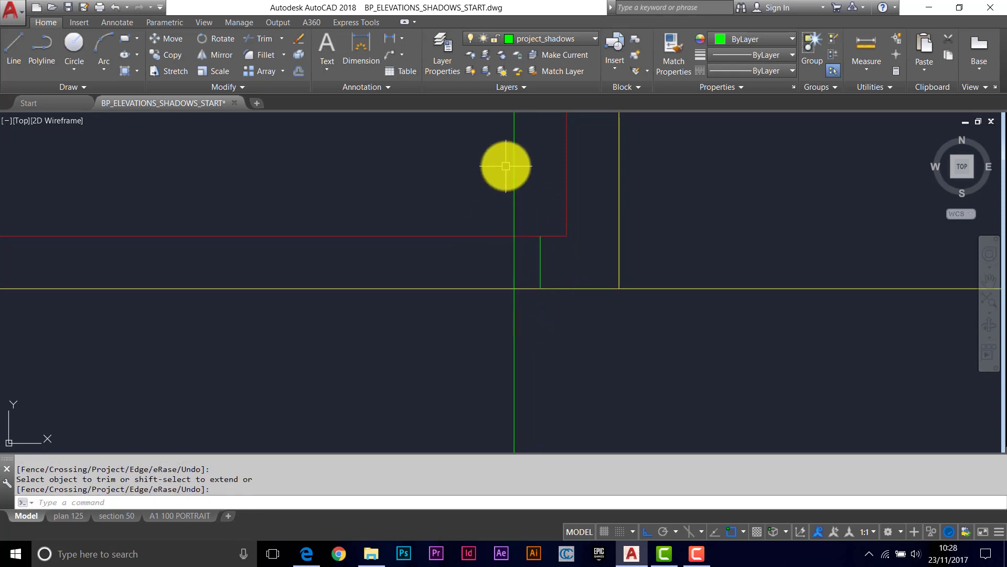
- Trim the left green line back to the red horizontal panel edge
key("Return")
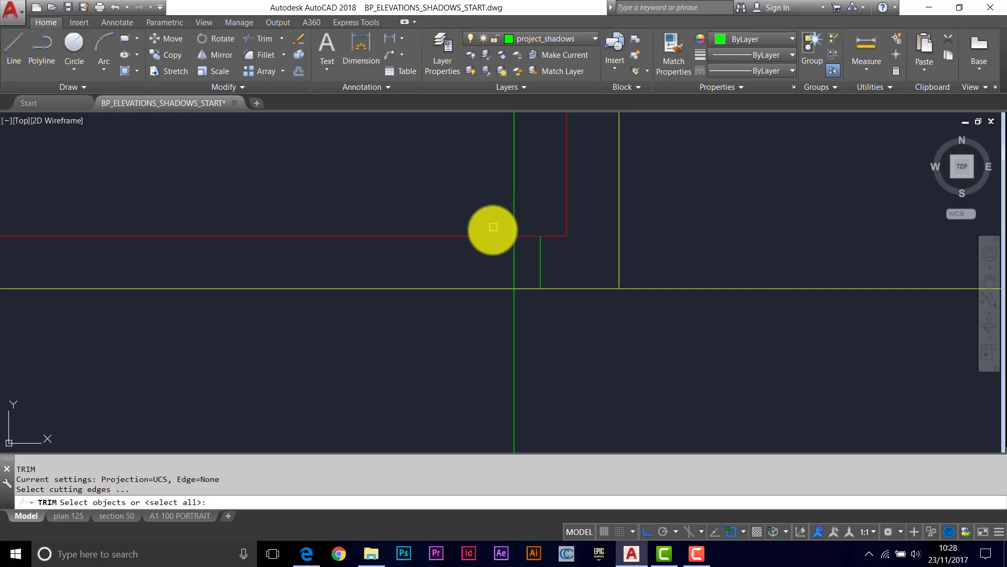
left_click(494, 236)
key("Return")
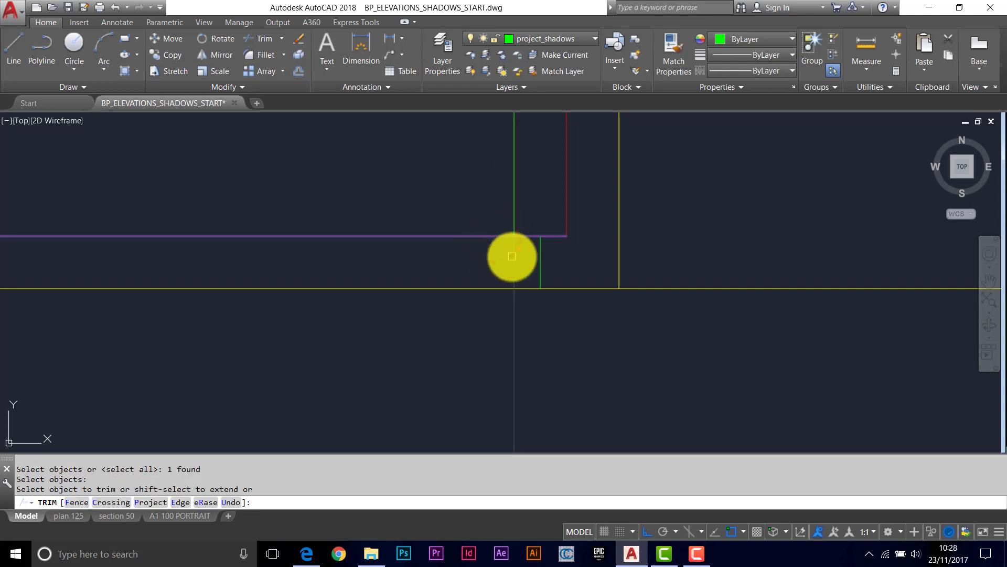
right_click(512, 257)
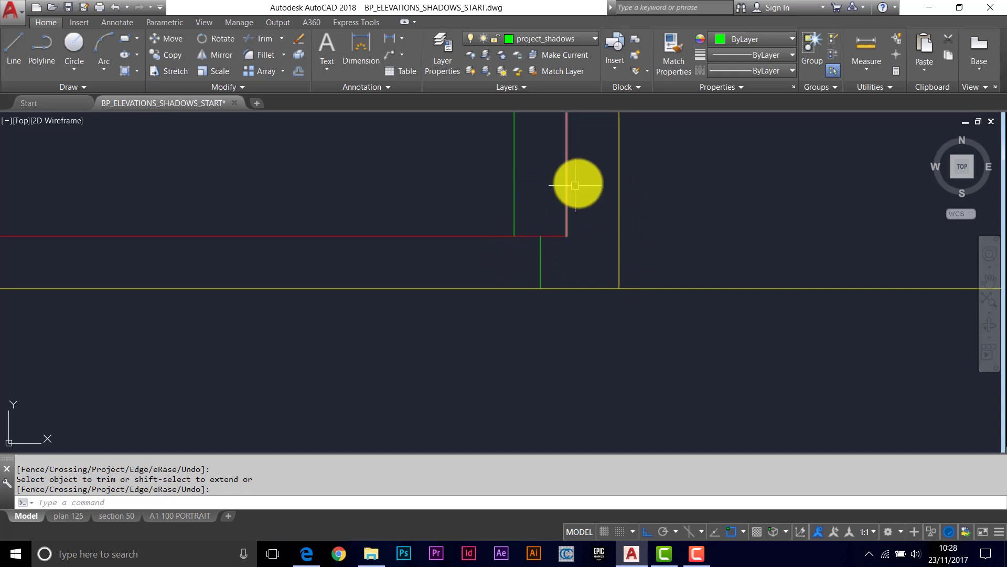
scroll(558, 146, "down", 5)
middle_click_drag(551, 233, 551, 254)
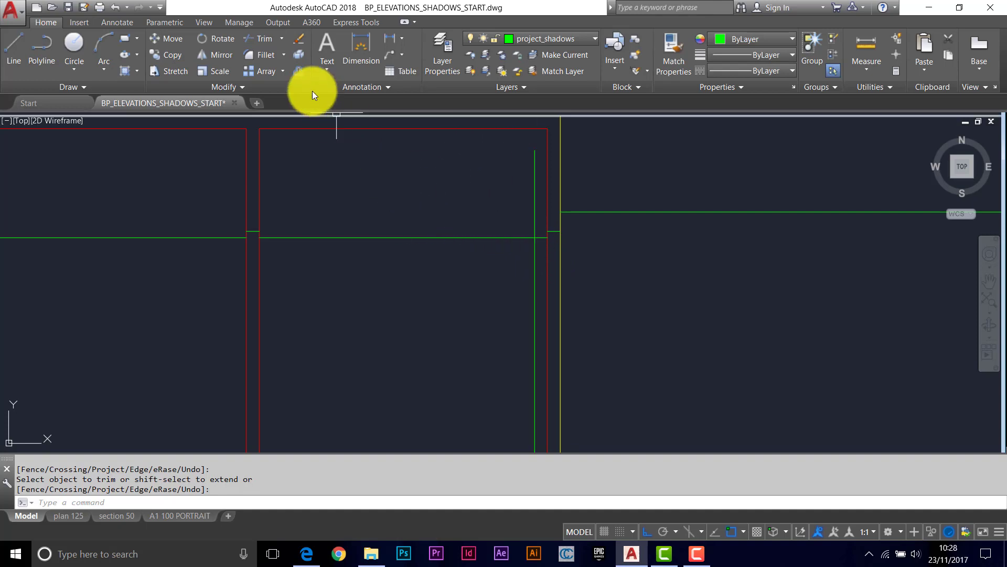
- Fillet the horizontal green shadow line into the vertical line at the rightmost glass panel, then zoom out
left_click(254, 56)
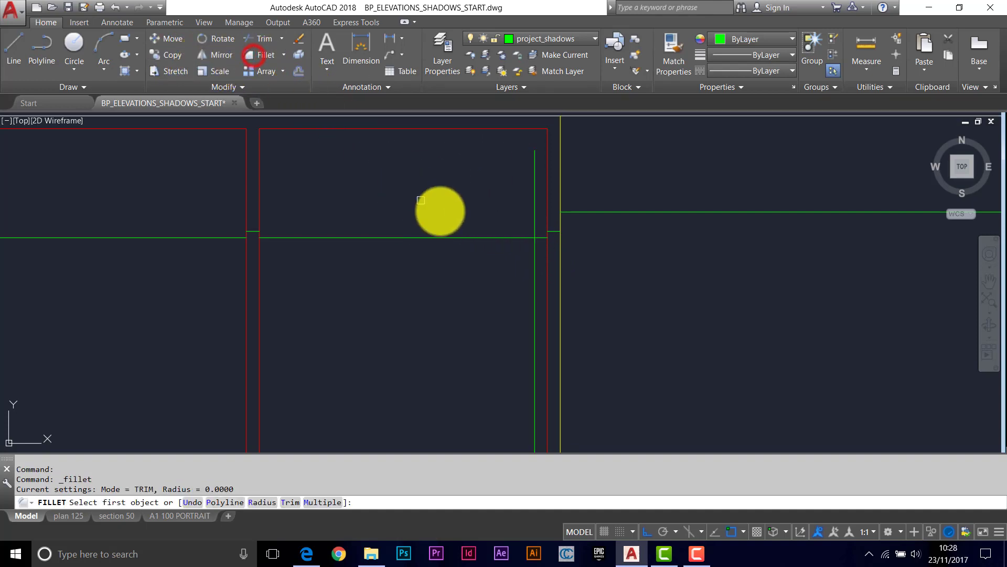
left_click(514, 238)
left_click(535, 255)
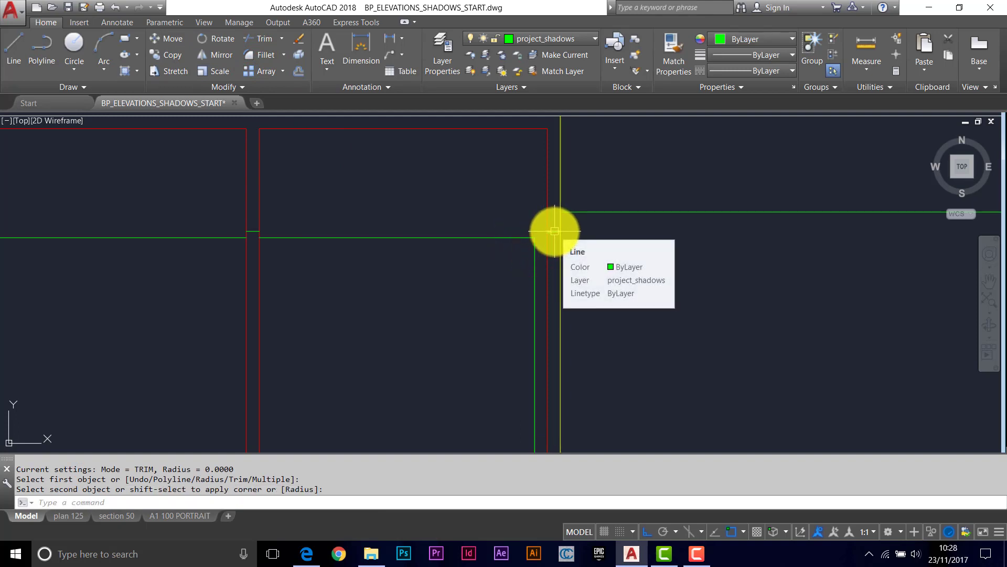
left_click(555, 232)
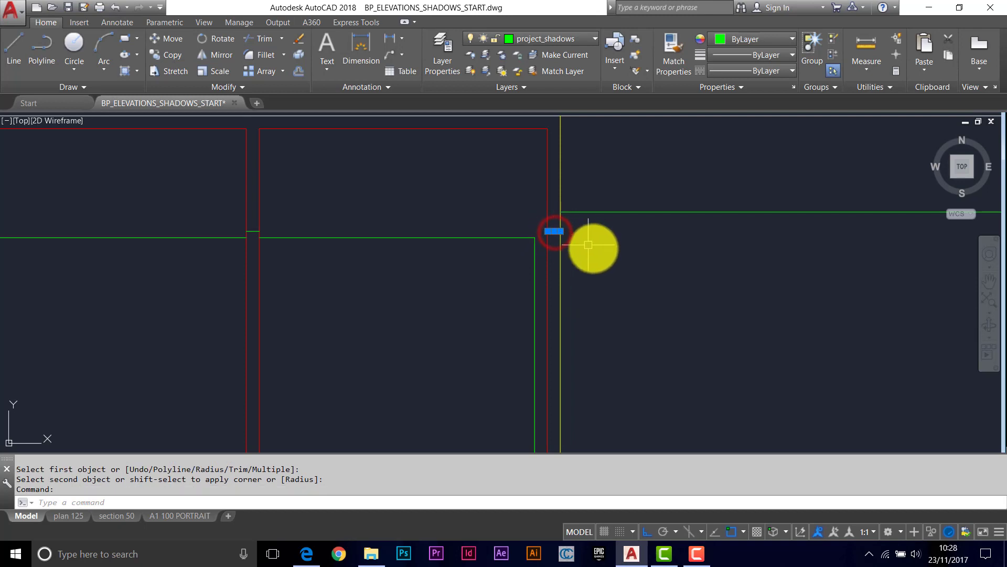
scroll(592, 250, "down", 2)
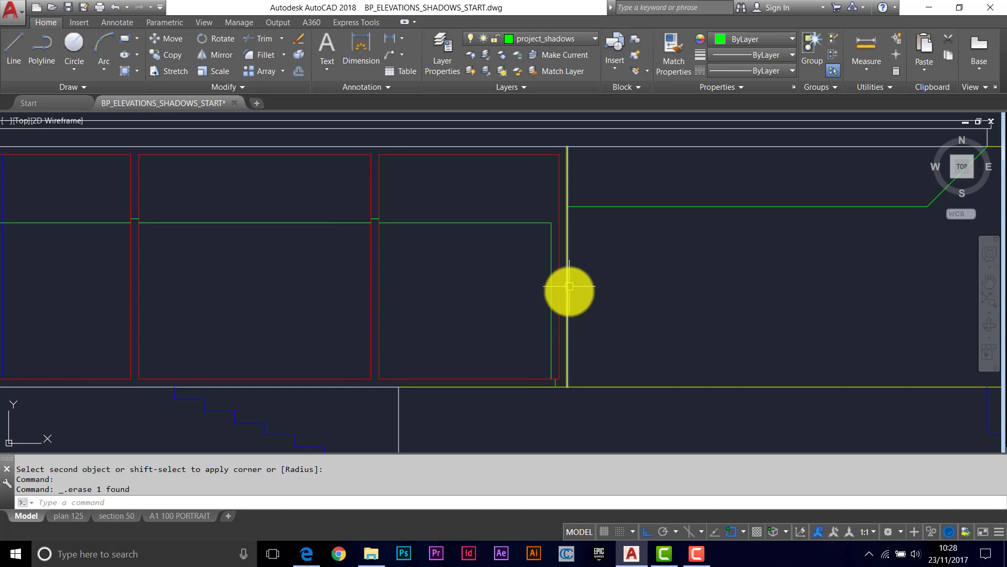
scroll(568, 288, "down", 3)
- Copy the green 45° shadow line from the wall corner to the column corner on the left
middle_click_drag(551, 337, 490, 213)
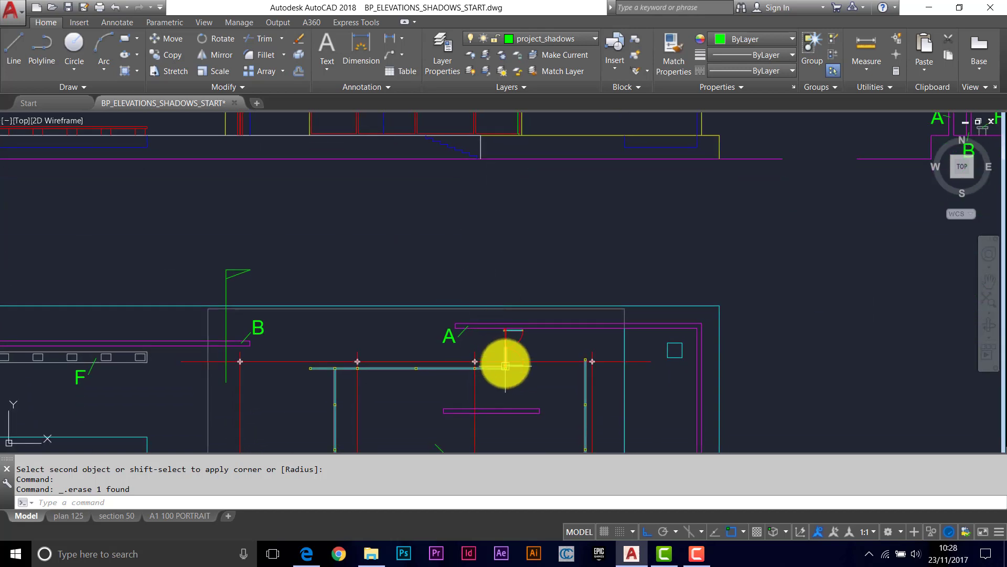
scroll(484, 370, "up", 9)
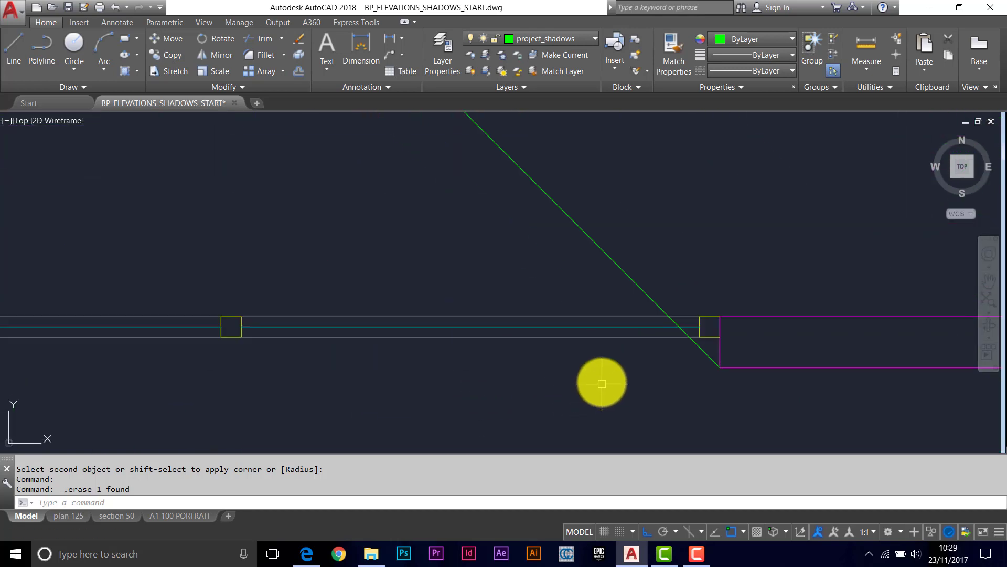
left_click(175, 56)
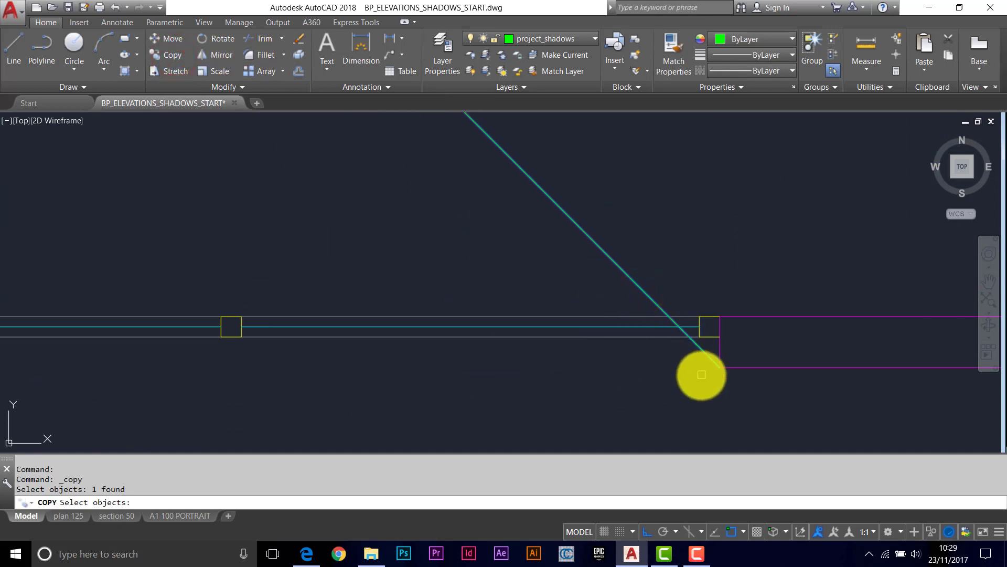
key("Return")
left_click(718, 369)
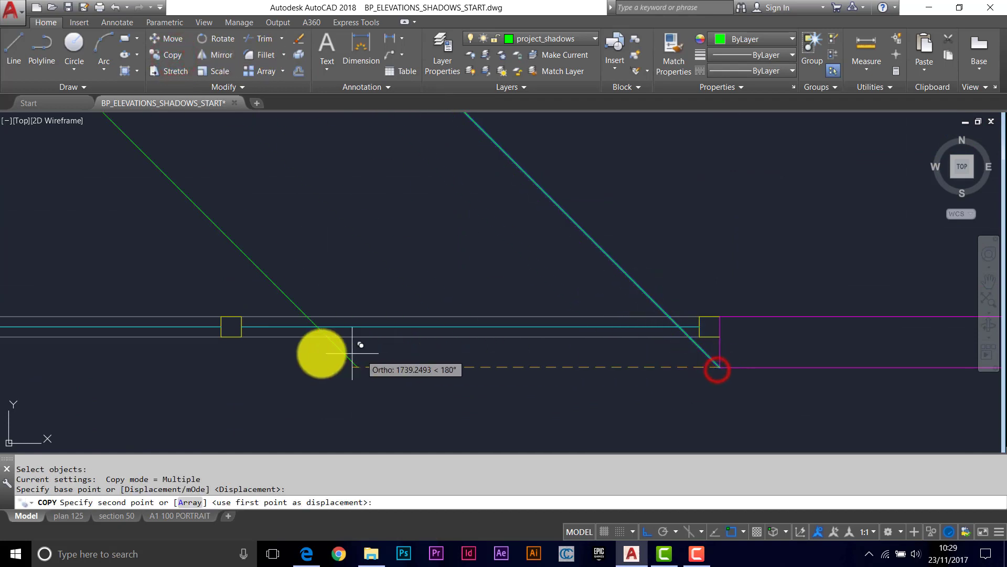
left_click(221, 339)
key("Return")
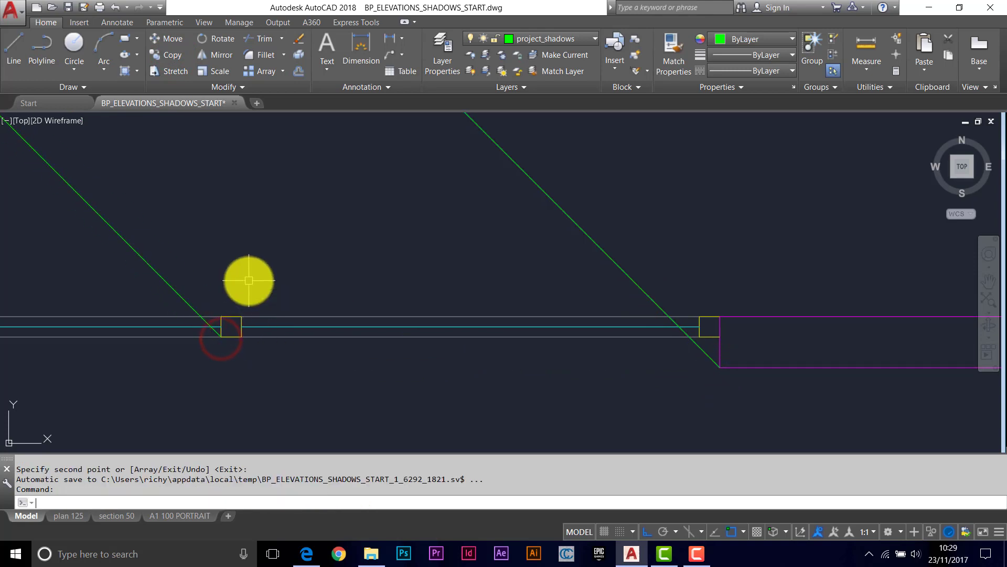
- Draw a vertical projection line from where the new shadow meets the wall up into the elevation
mouse_move(247, 276)
middle_mouse_down()
mouse_move(581, 254)
mouse_move(565, 295)
middle_mouse_up()
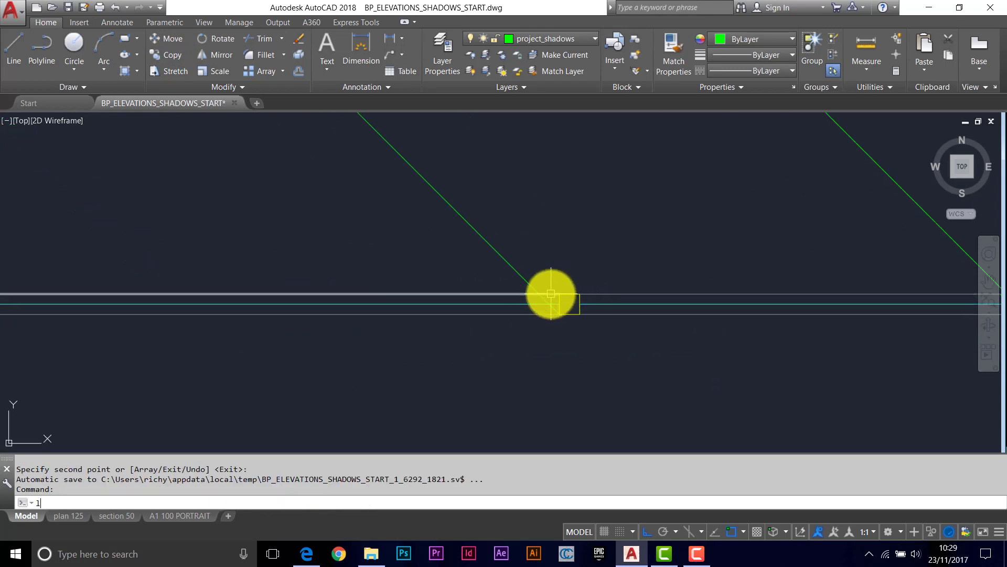
type("l")
key("Return")
left_click(549, 304)
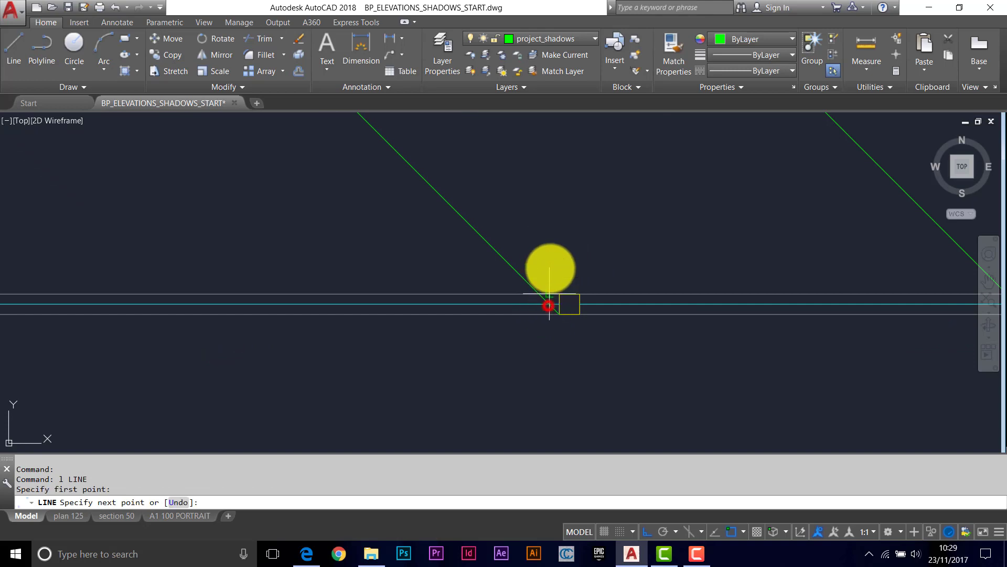
scroll(551, 213, "down", 6)
middle_click_drag(562, 162, 564, 350)
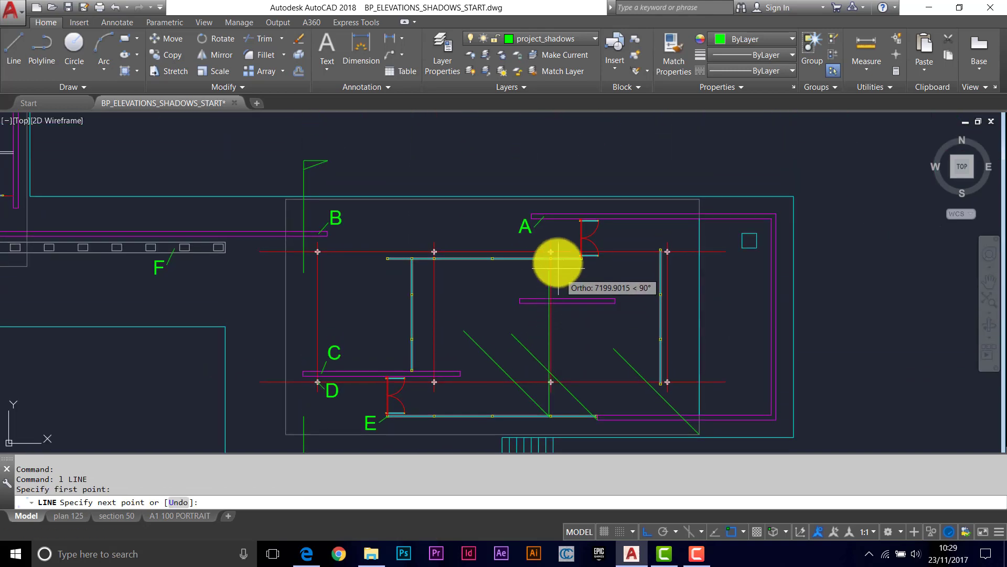
middle_click_drag(549, 254, 549, 344)
middle_click_drag(548, 146, 549, 188)
scroll(547, 158, "up", 8)
left_click(484, 185)
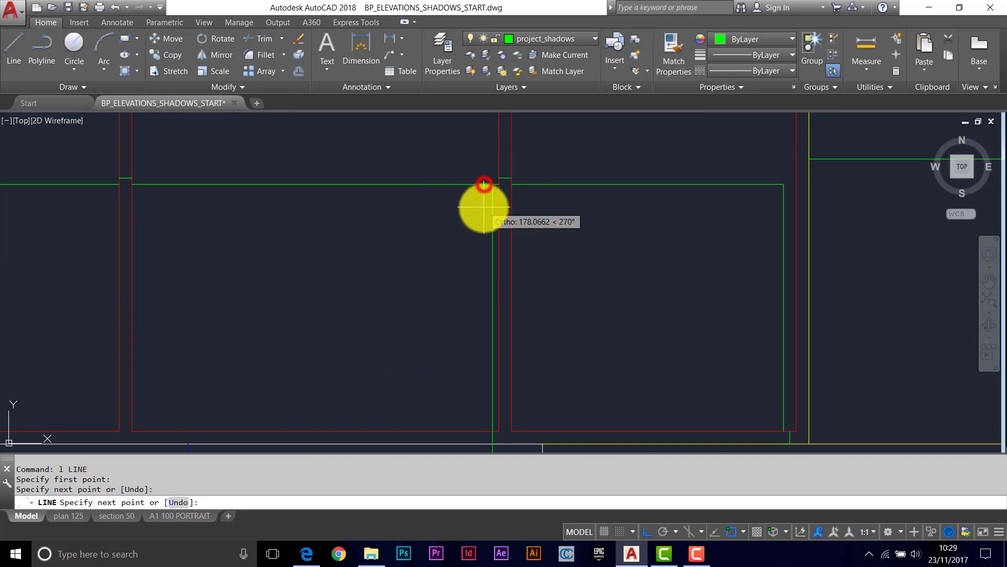
key("Return")
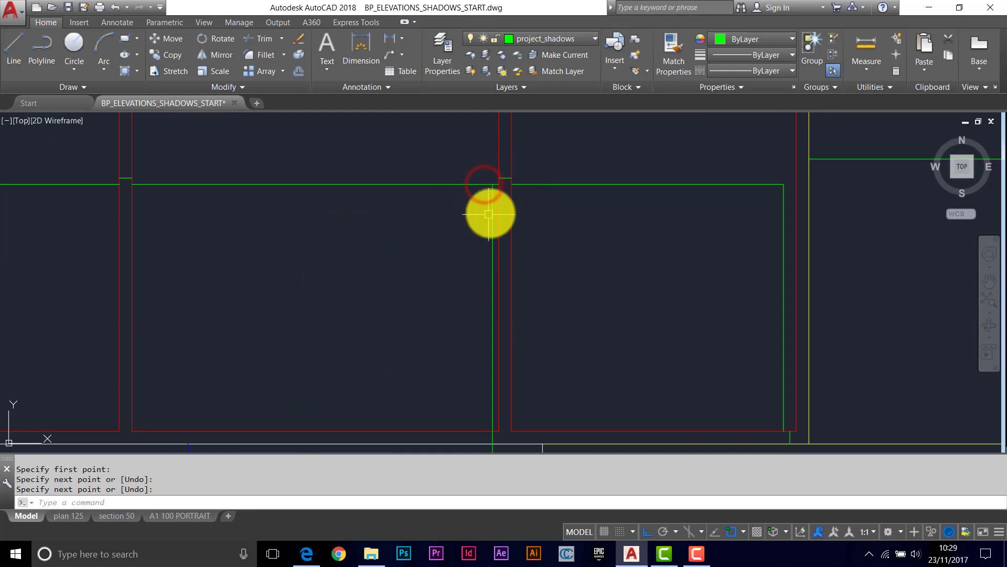
- Fillet the new vertical shadow line with the horizontal shadow line into a sharp corner
left_click(262, 57)
left_click(493, 209)
left_click(465, 185)
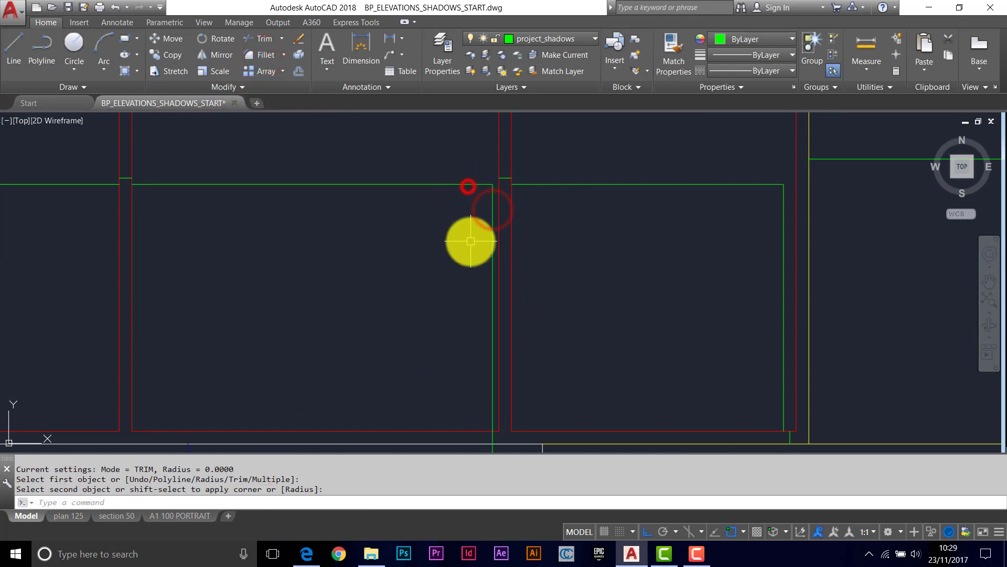
middle_click_drag(471, 238, 443, 207)
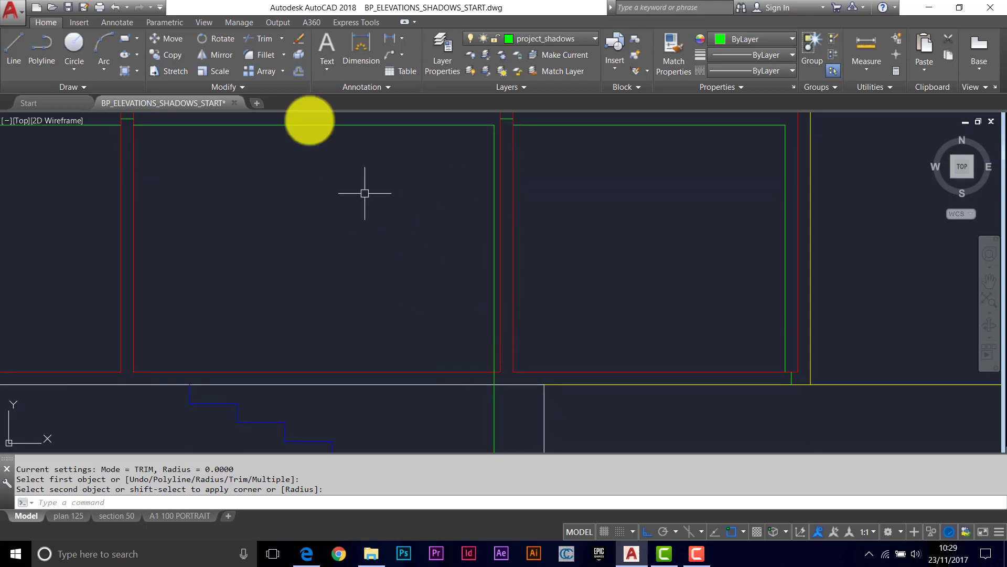
- Trim the vertical shadow line below the bottom wall line of the elevation
left_click(260, 41)
left_click(473, 373)
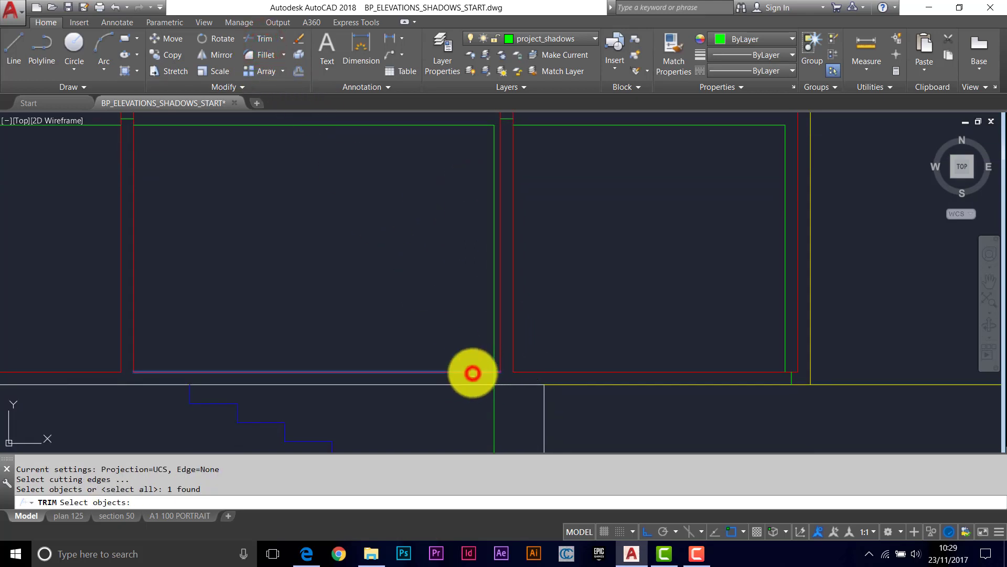
key("Return")
left_click(490, 399)
key("Return")
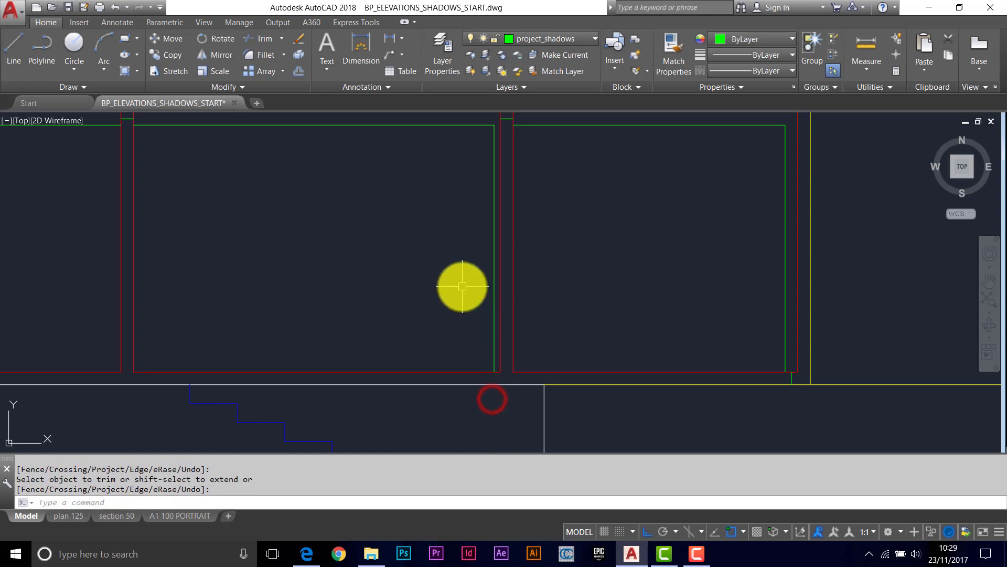
scroll(464, 294, "down", 3)
mouse_move(465, 297)
middle_mouse_down()
mouse_move(638, 337)
mouse_move(736, 332)
middle_mouse_up()
- Copy the green vertical shadow edge to the next panel corner and the leftmost panel corner
left_click(168, 55)
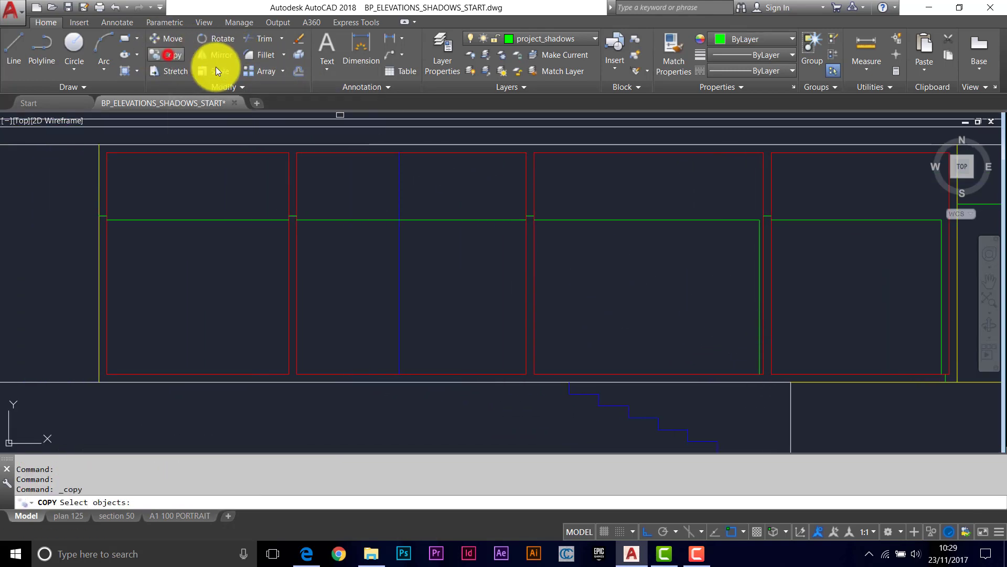
left_click(760, 286)
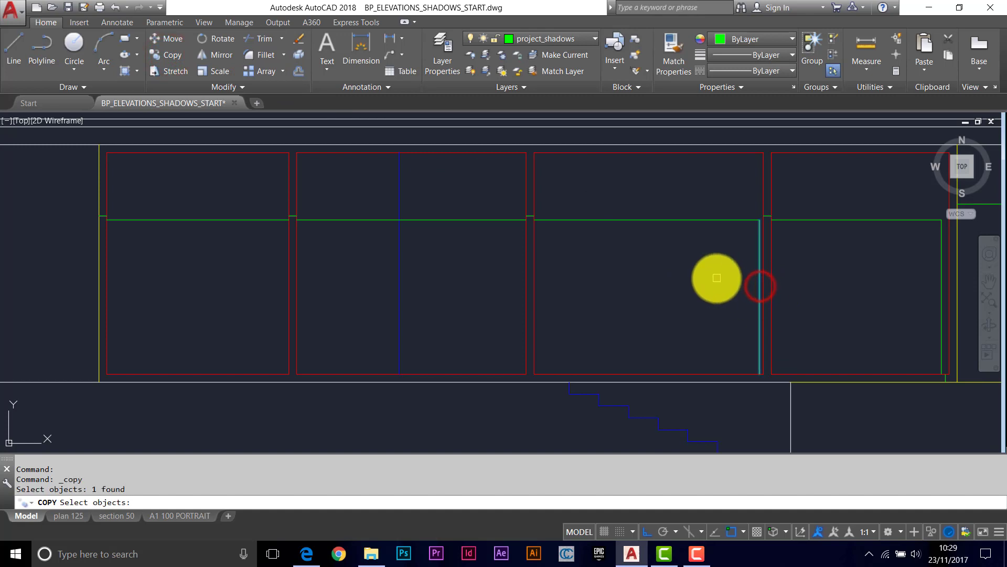
key("Return")
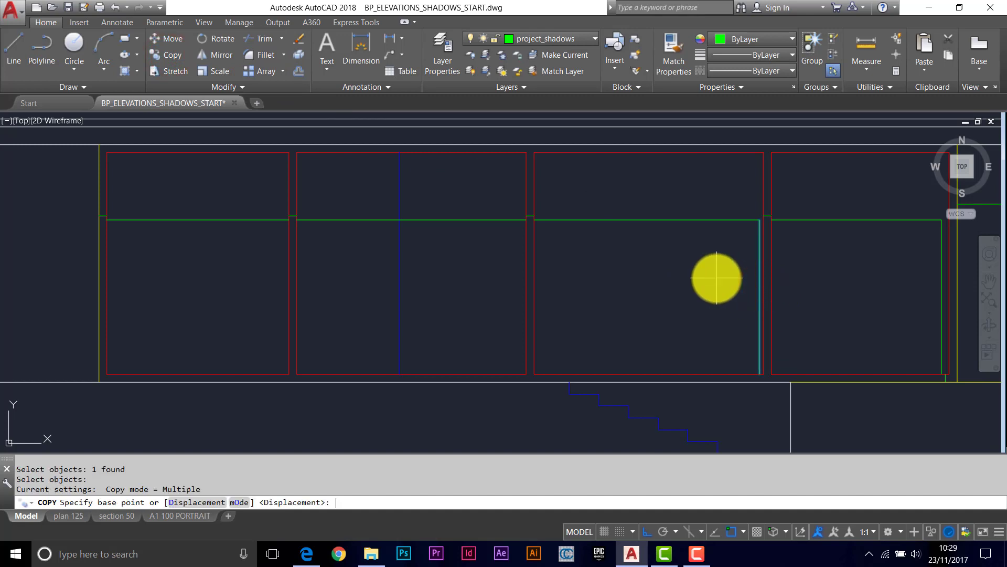
left_click(764, 154)
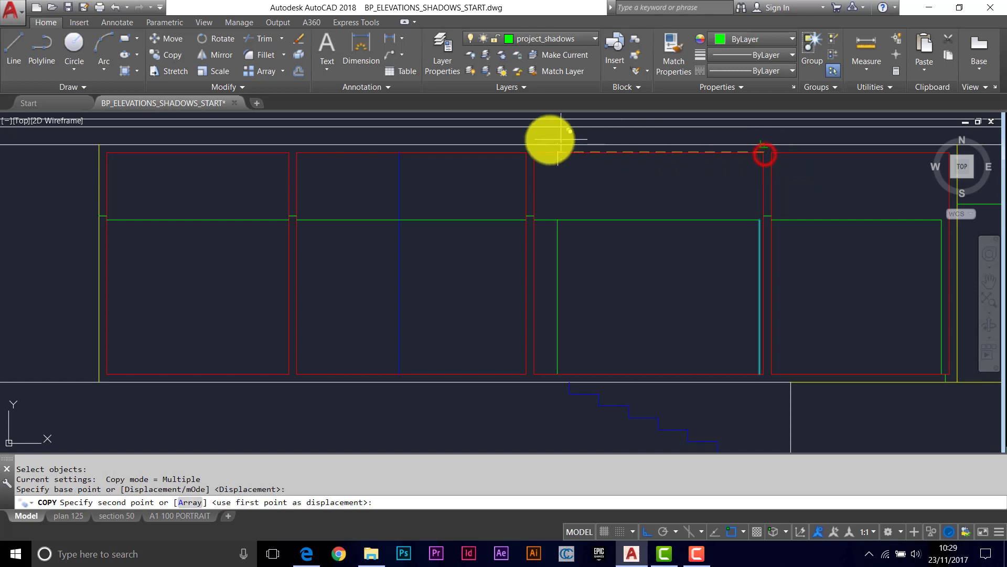
left_click(526, 152)
left_click(286, 153)
key("Return")
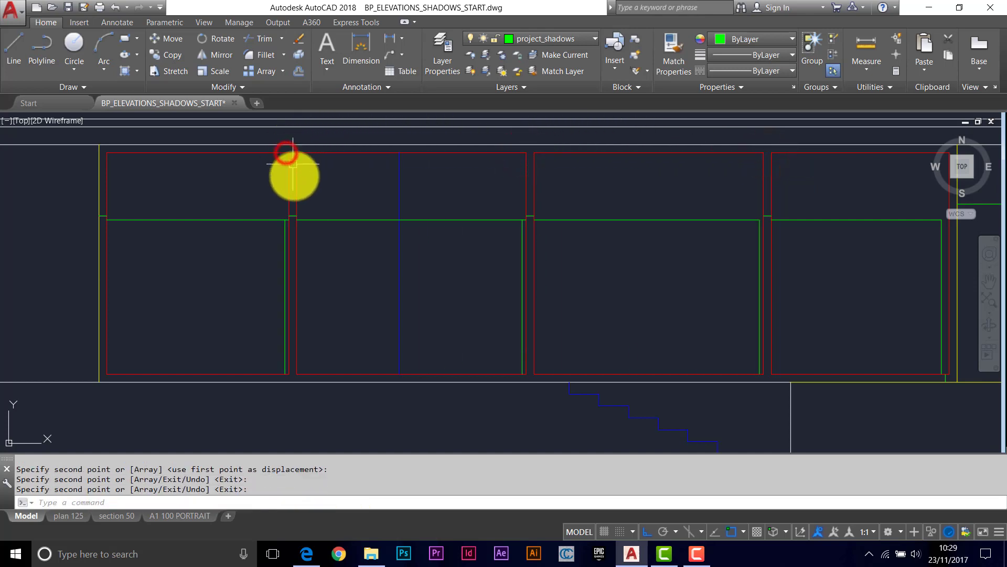
- Fillet both copied vertical lines with the horizontal shadow line into clean corners
left_click(260, 54)
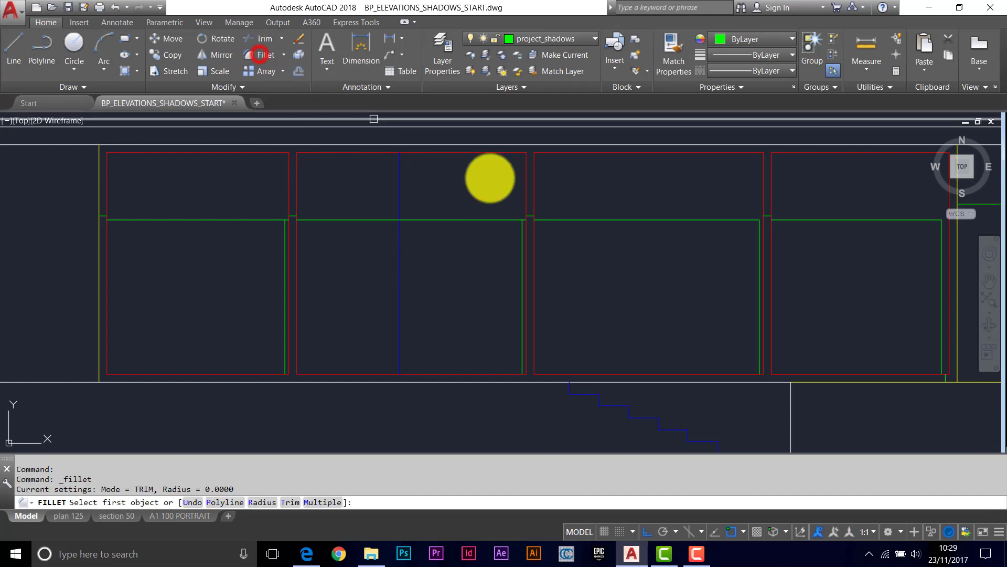
left_click(522, 248)
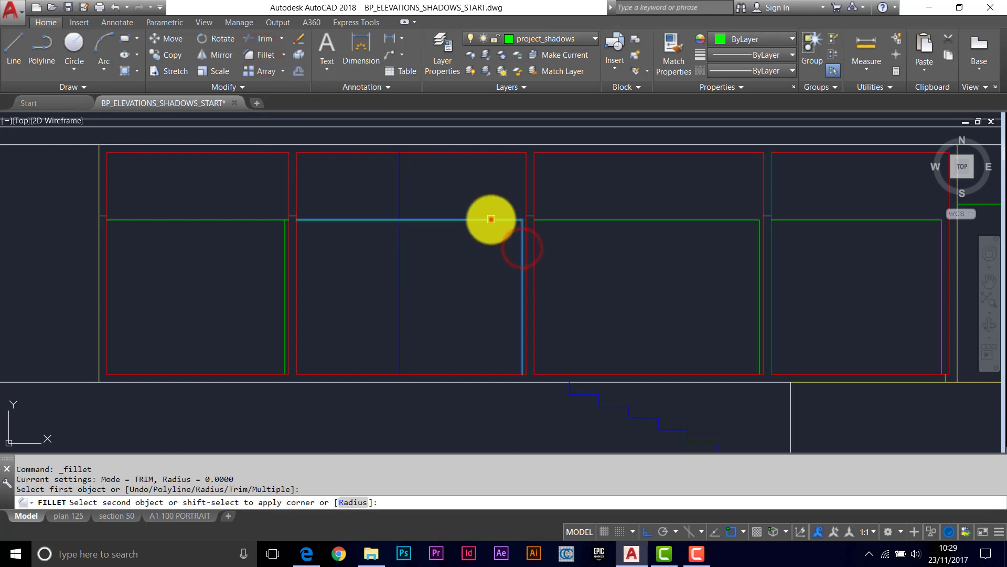
left_click(491, 219)
key("Return")
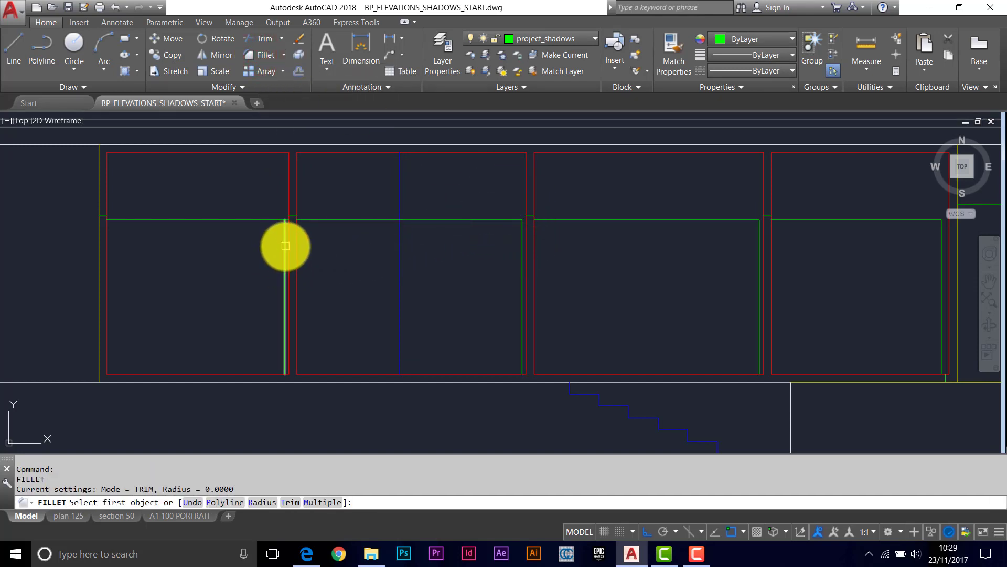
left_click(286, 246)
left_click(257, 220)
scroll(399, 275, "down", 3)
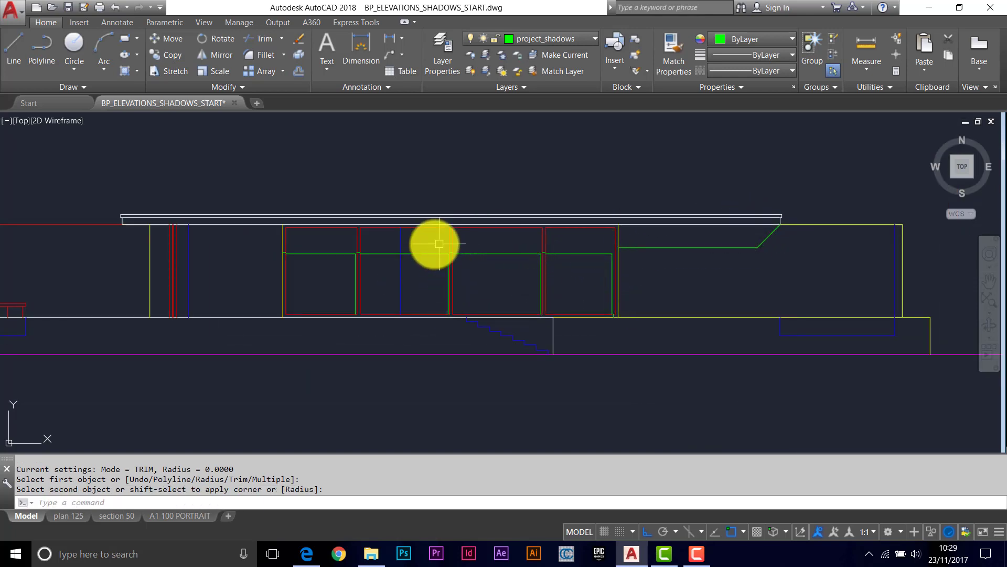
- Pan and zoom to show both elevations and where the plan's 45° shadow ray crosses the seat legs
middle_click_drag(310, 241, 456, 231)
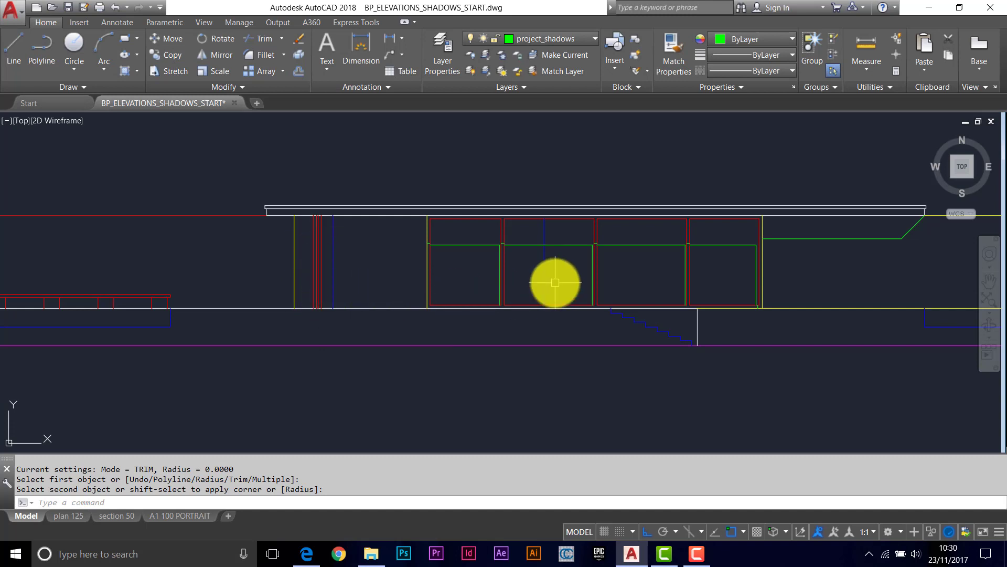
scroll(561, 282, "down", 2)
middle_click_drag(774, 278, 394, 243)
scroll(595, 260, "down", 1)
scroll(630, 252, "up", 5)
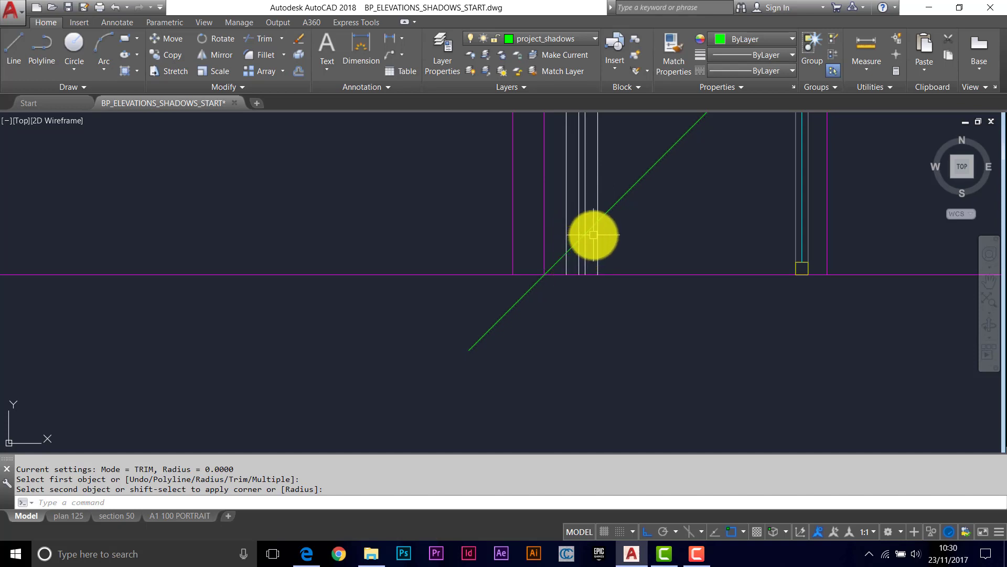
- Draw two horizontal lines leftward from where the 45° line crosses the seat legs
key("Return")
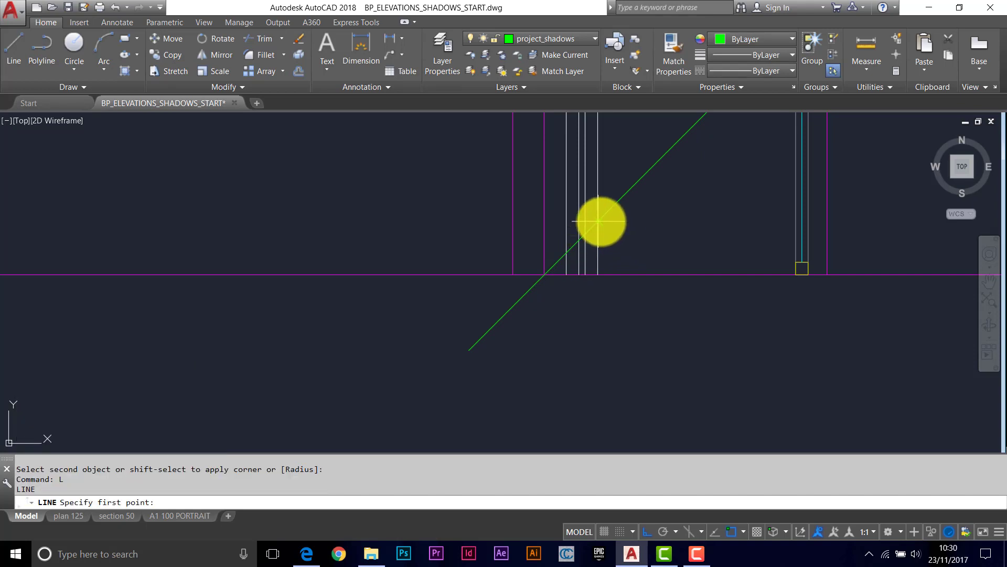
left_click(598, 221)
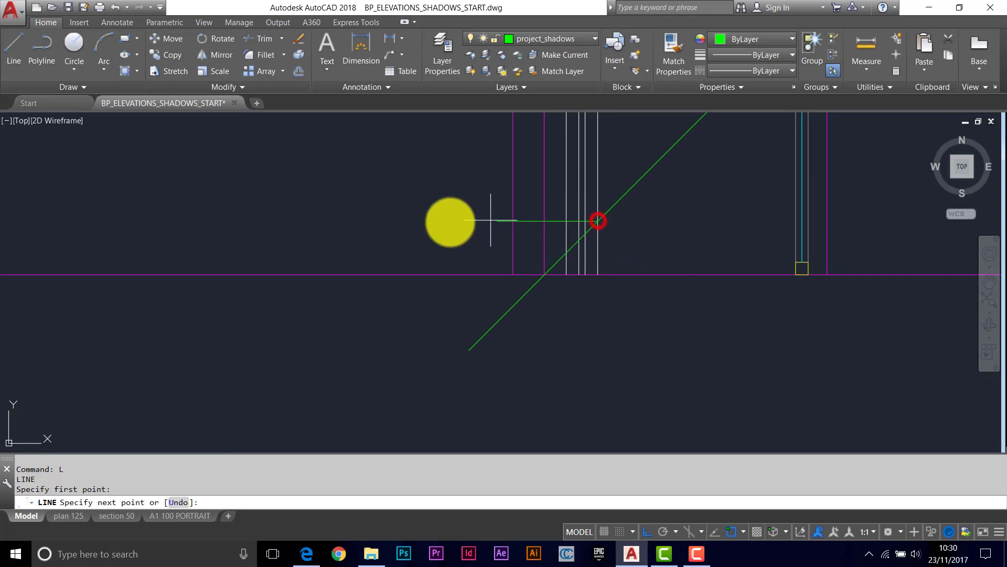
left_click(312, 221)
key("Return")
key("Return")
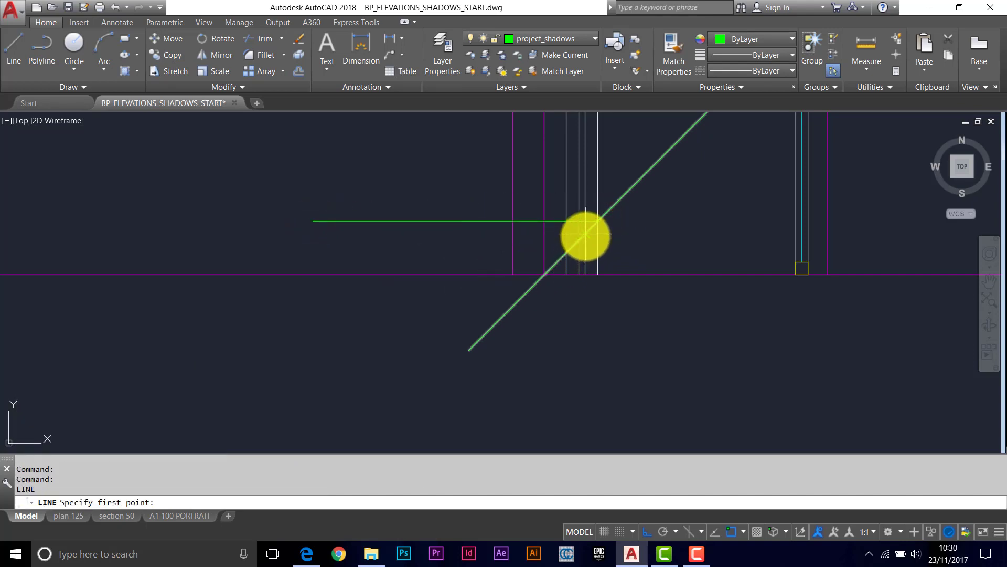
left_click(585, 234)
left_click(312, 234)
key("Escape")
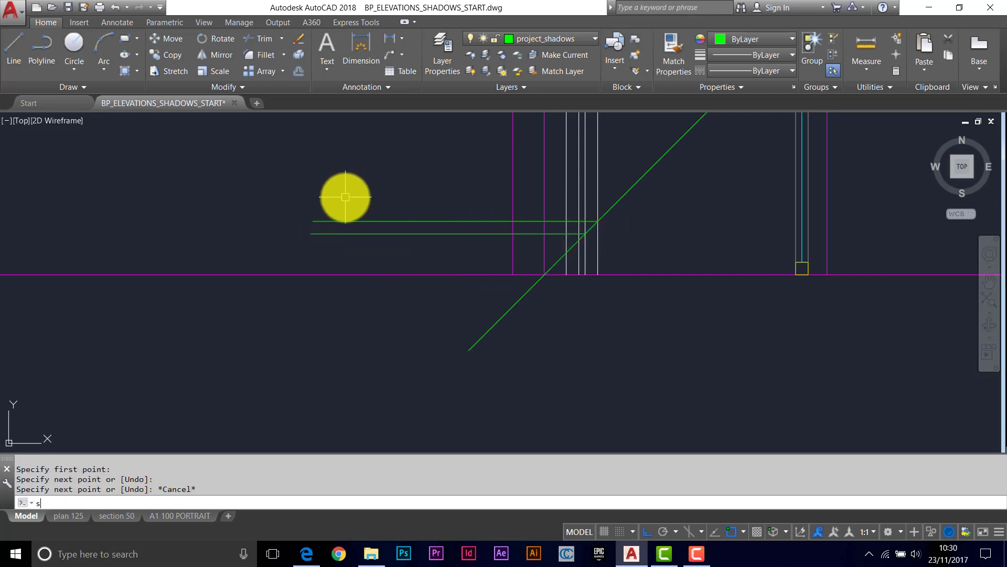
- Stretch both horizontal lines with a crossing window so they extend into the elevation
type("s")
key("Return")
left_click(348, 196)
left_click(282, 250)
key("Return")
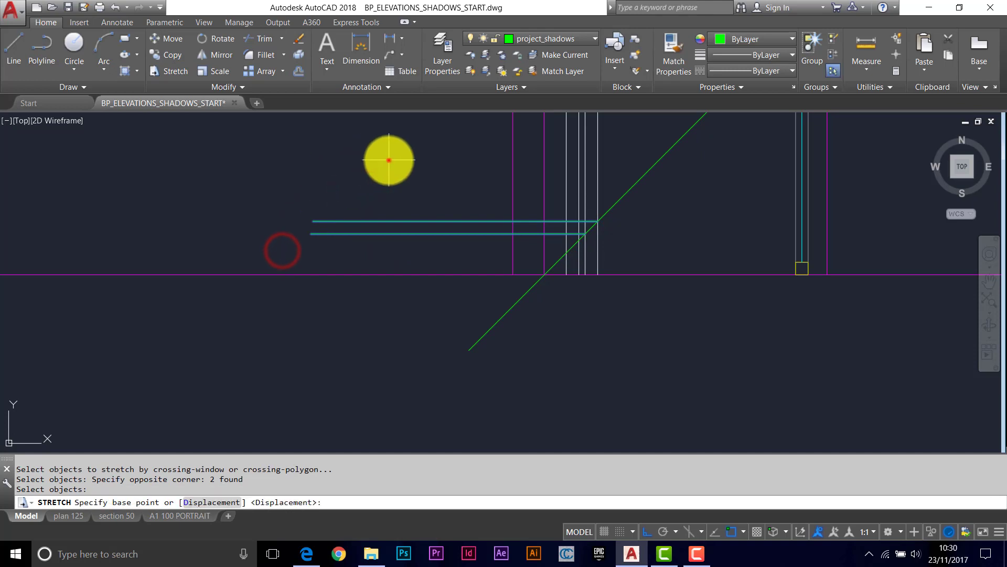
left_click(388, 160)
mouse_move(203, 180)
middle_mouse_down()
mouse_move(108, 189)
mouse_move(241, 196)
mouse_move(346, 219)
mouse_move(577, 223)
middle_mouse_up()
middle_click_drag(243, 225, 472, 228)
scroll(266, 231, "up", 2)
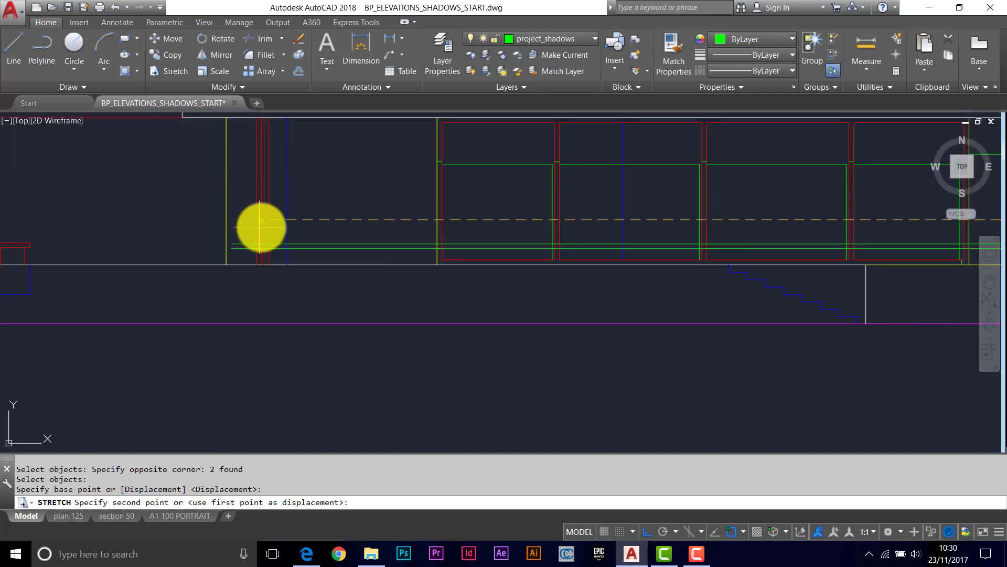
scroll(260, 226, "up", 3)
left_click(281, 215)
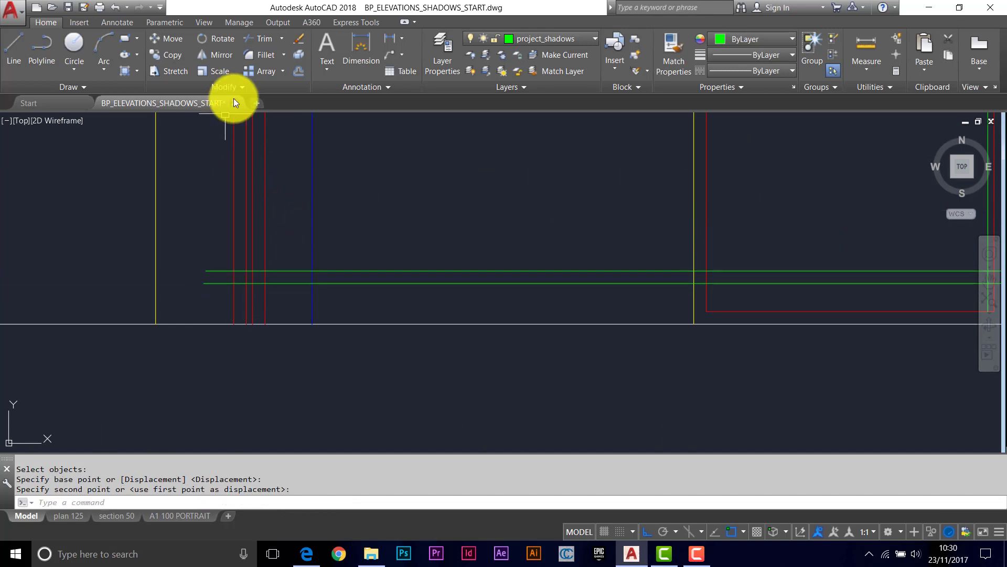
- Zoom in on the seat legs, mistakenly trim a vertical line, and undo it with U
middle_click_drag(229, 206, 304, 128)
scroll(303, 128, "up", 2)
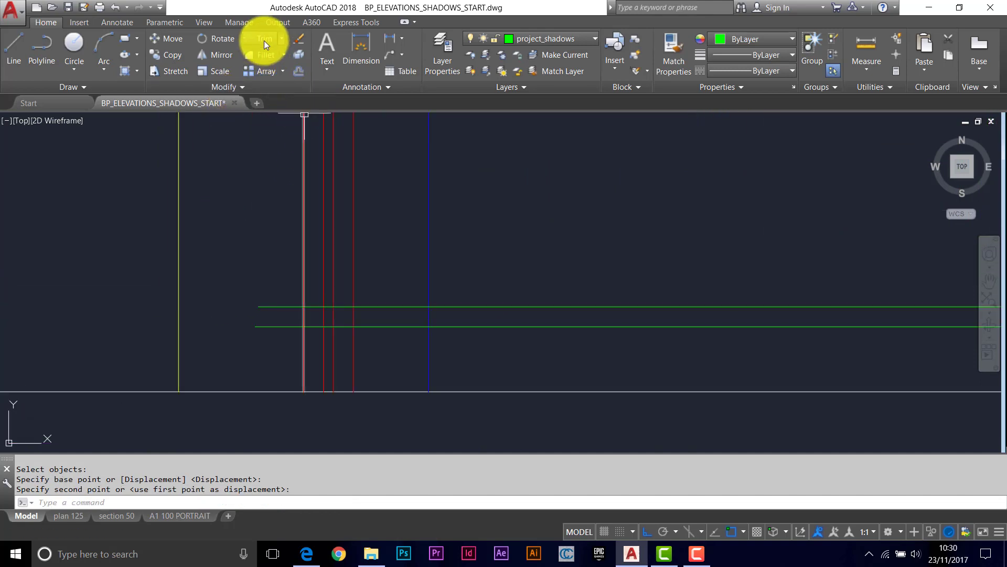
left_click(264, 39)
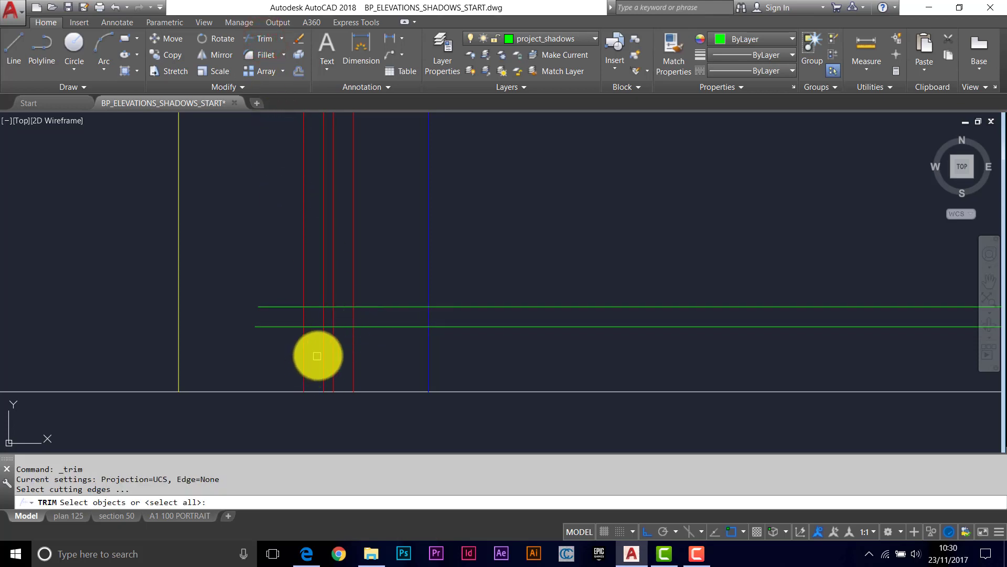
key("Return")
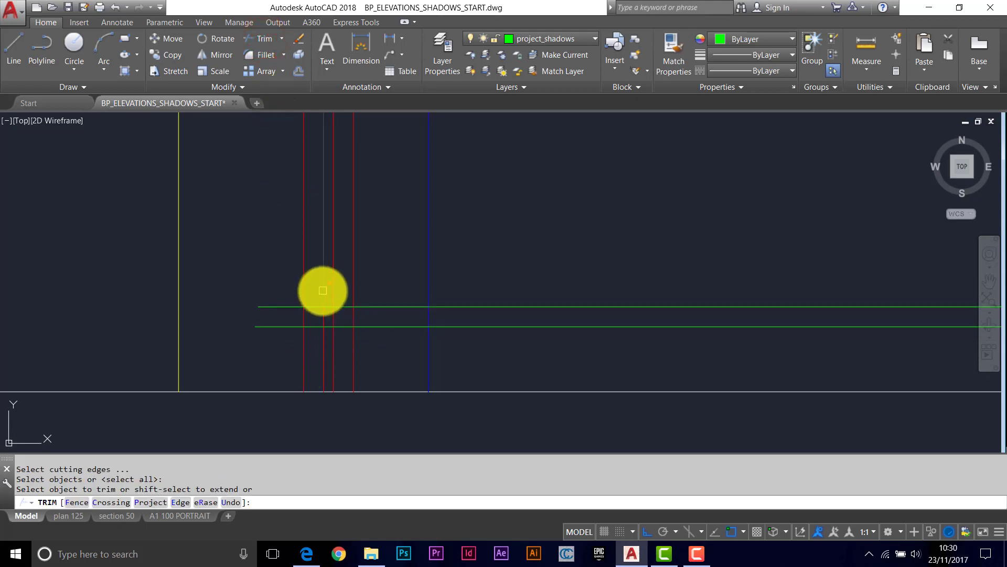
left_click(323, 290)
key("Escape")
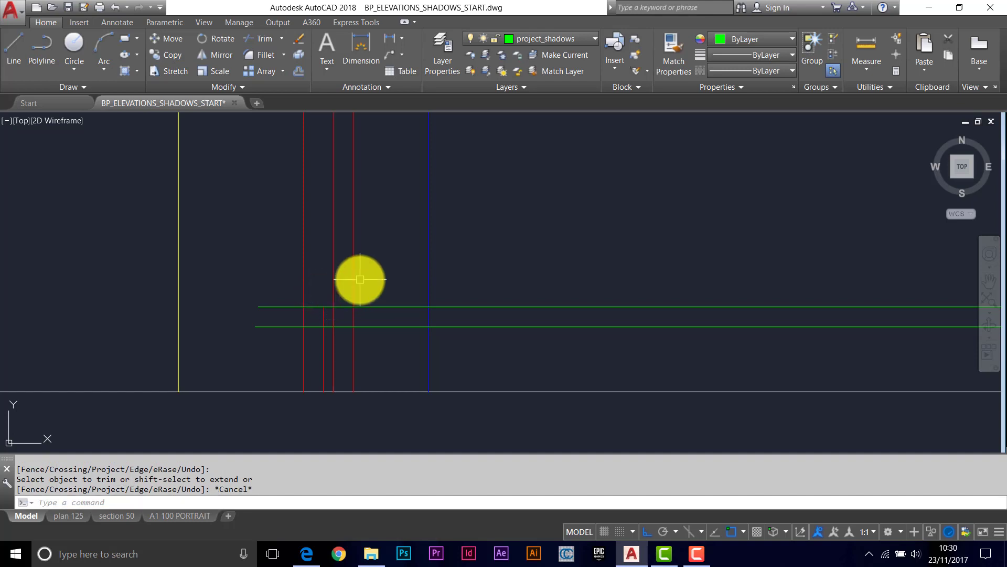
type("u")
key("Return")
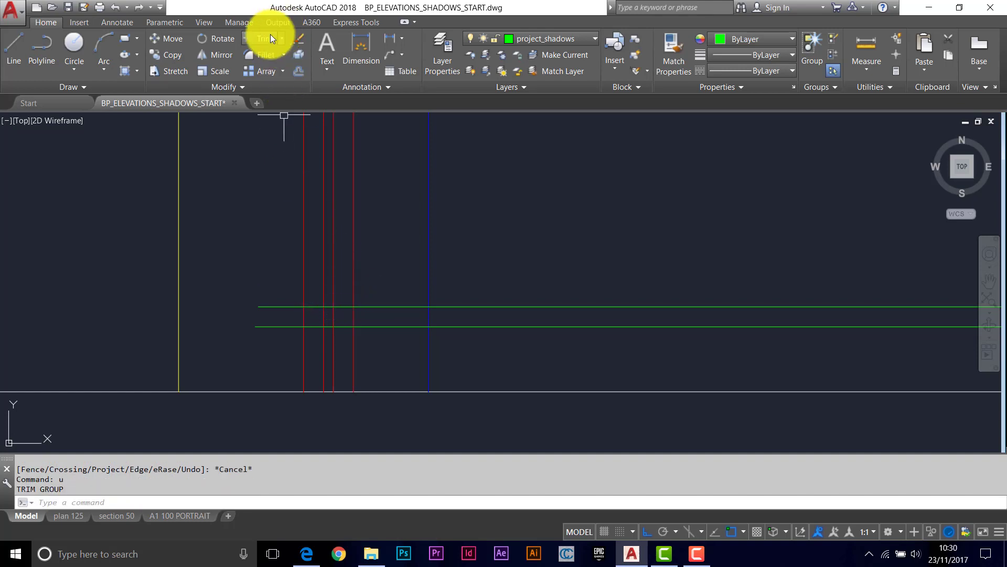
- Try trimming the green line between two vertical cutting edges
left_click(268, 35)
left_click(325, 292)
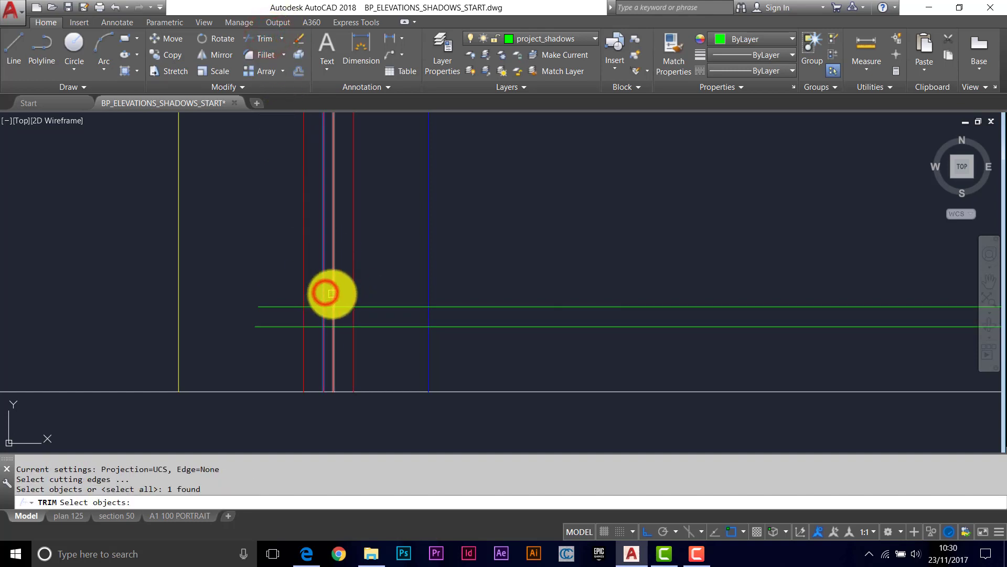
left_click(333, 293)
key("Return")
left_click(330, 292)
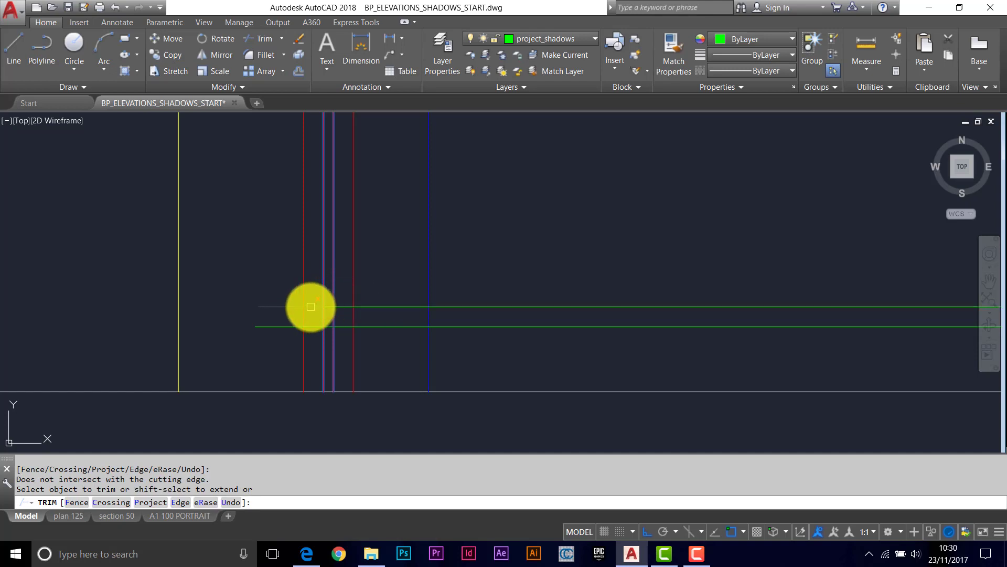
right_click(336, 309)
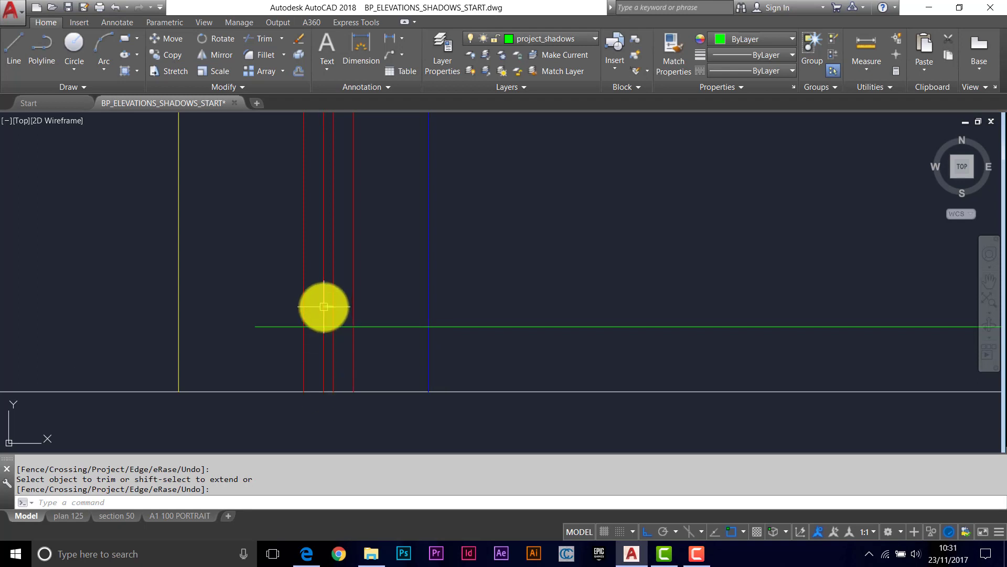
- Using the four red leg lines as edges, trim the right, middle and left green segments
left_click(264, 39)
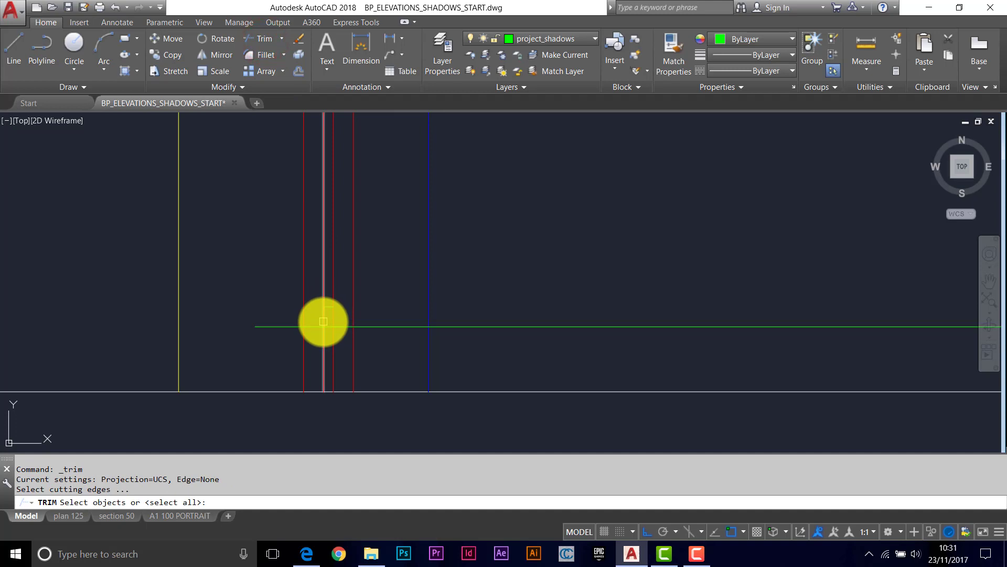
left_click(323, 321)
left_click(303, 321)
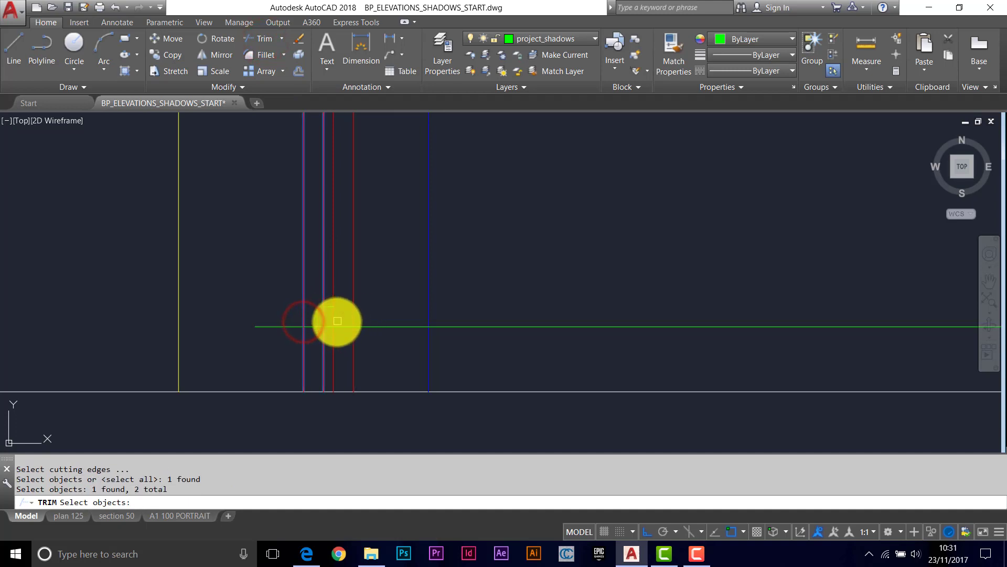
left_click(333, 321)
left_click(353, 325)
right_click(371, 325)
left_click(373, 327)
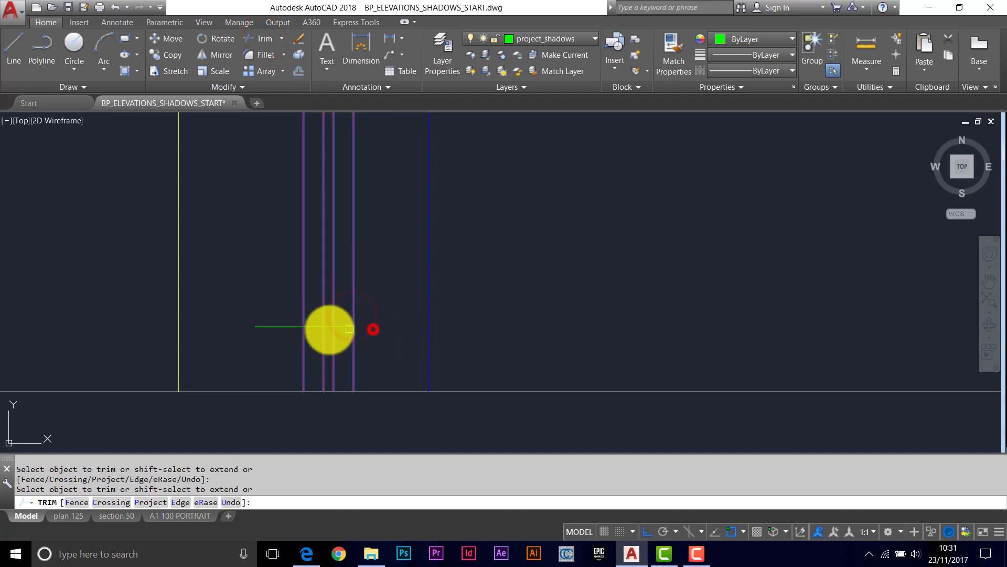
scroll(329, 329, "up", 4)
left_click(326, 323)
left_click(230, 325)
key("Return")
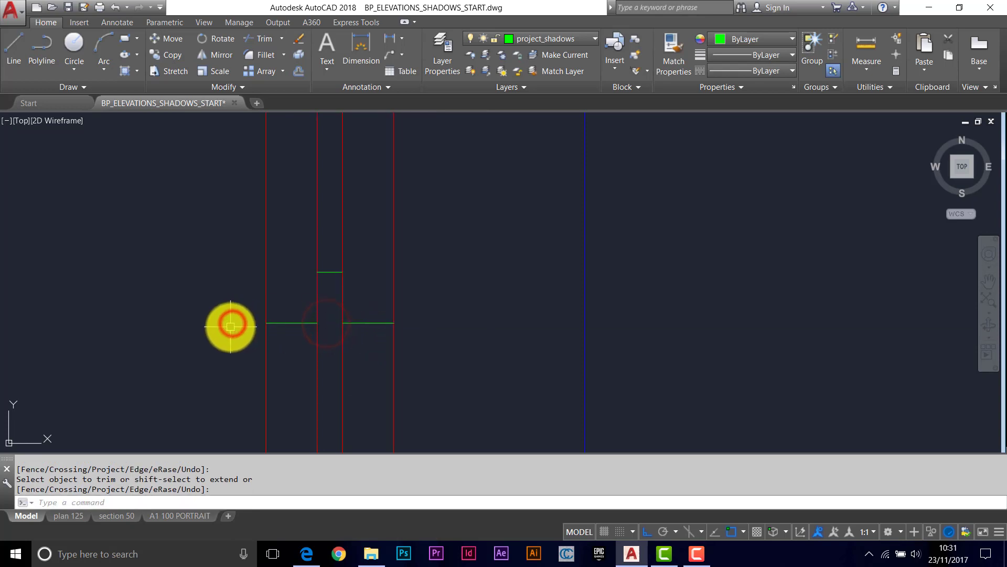
scroll(231, 326, "down", 4)
scroll(252, 337, "up", 4)
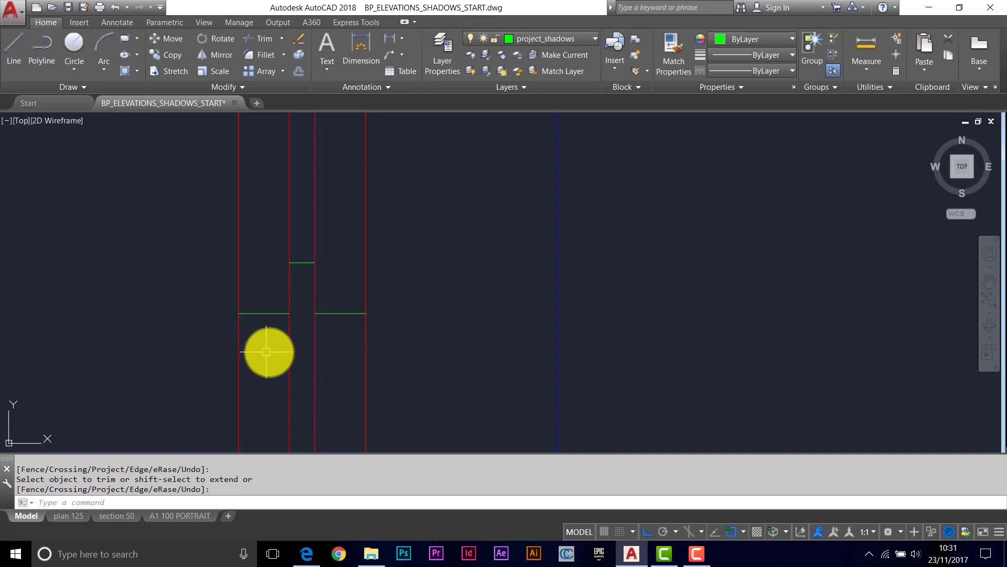
- Copy the diagonal 45° sun line from the wall base point to the column near D
scroll(269, 351, "down", 5)
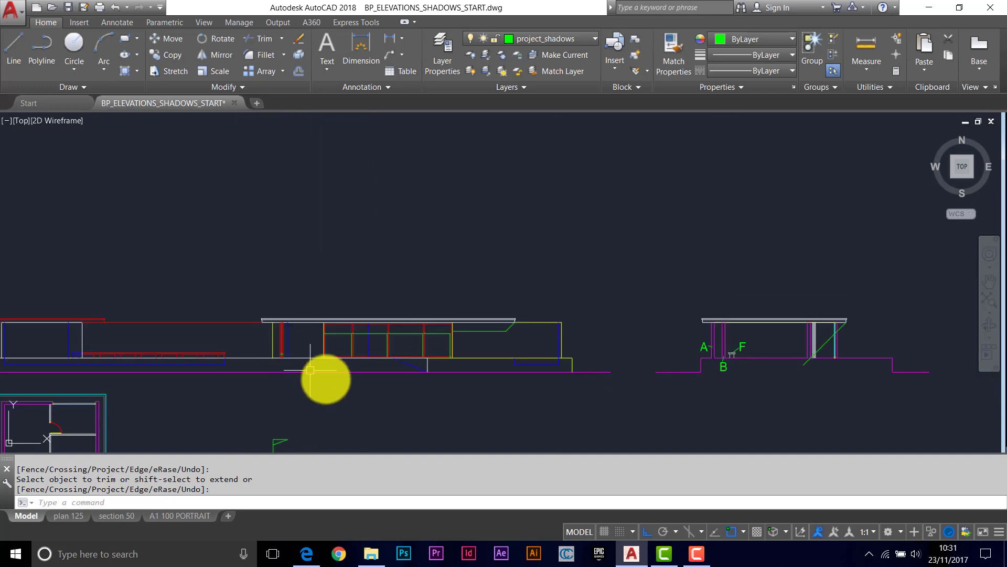
mouse_move(342, 387)
middle_mouse_down()
mouse_move(360, 241)
mouse_move(426, 253)
middle_mouse_up()
scroll(401, 333, "up", 4)
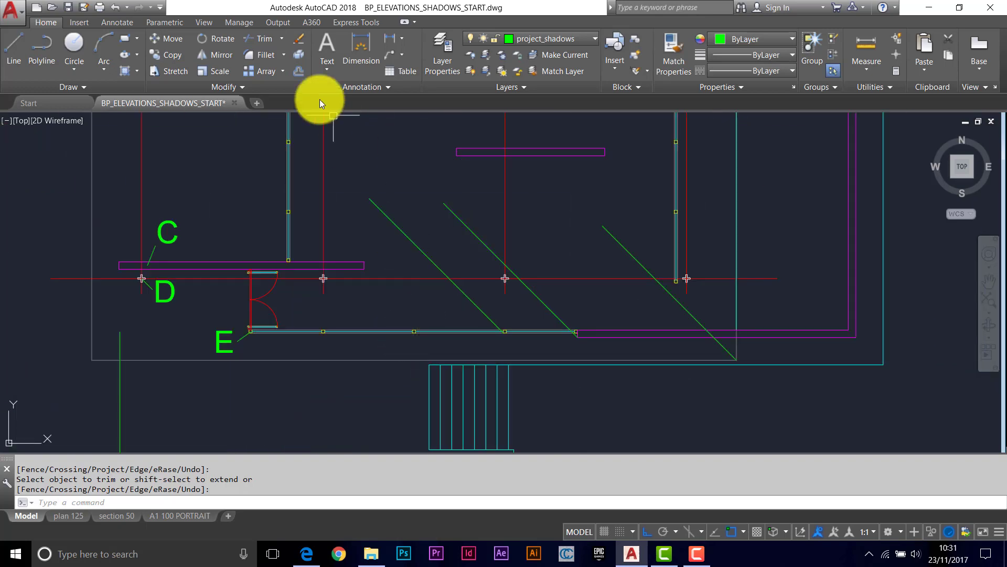
left_click(171, 52)
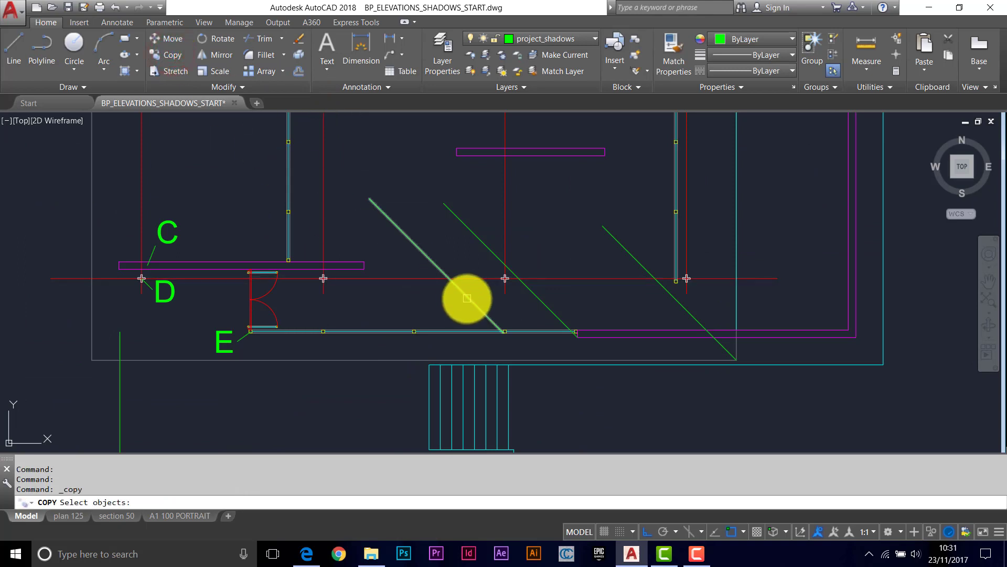
key("Return")
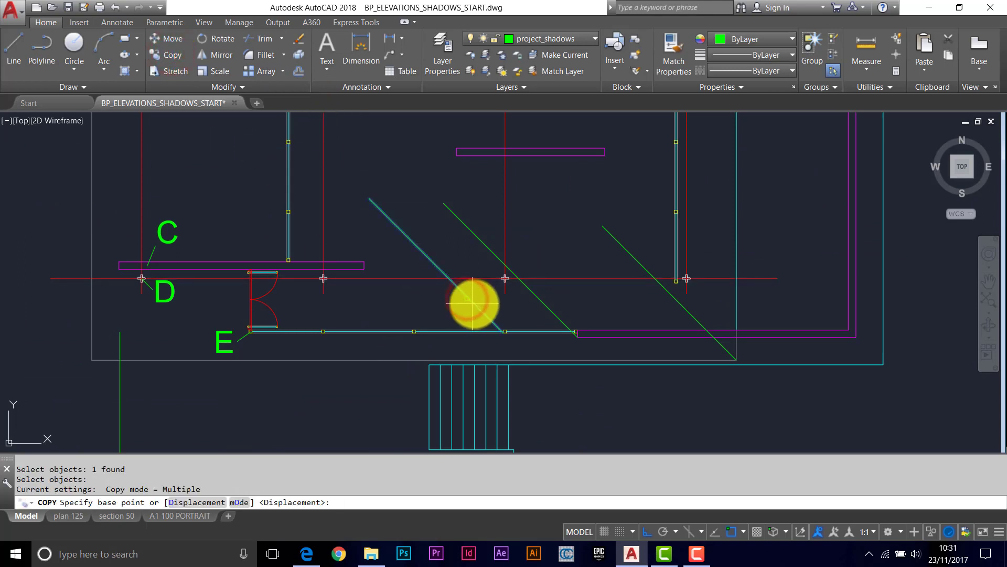
left_click(497, 322)
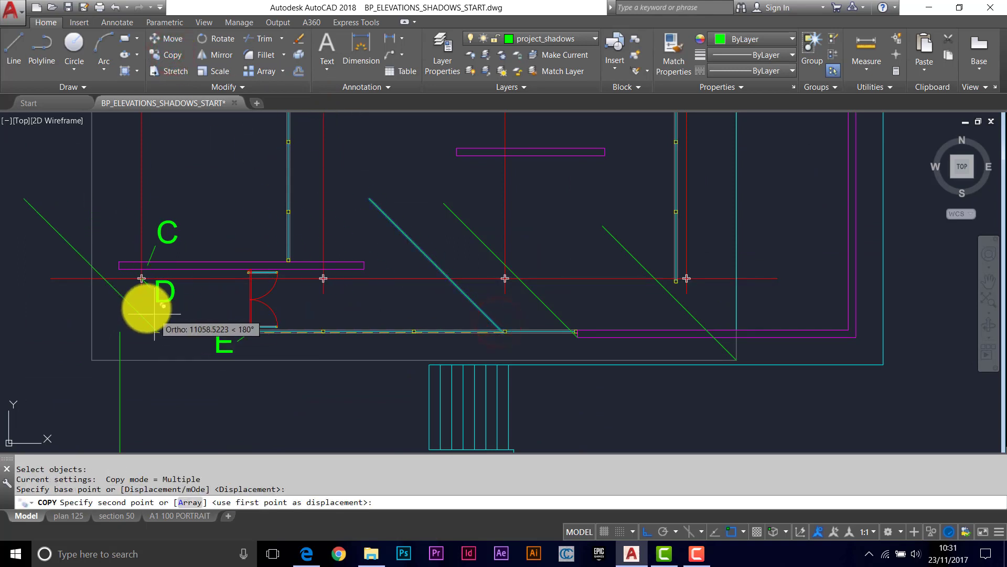
scroll(140, 303, "up", 4)
scroll(153, 269, "up", 5)
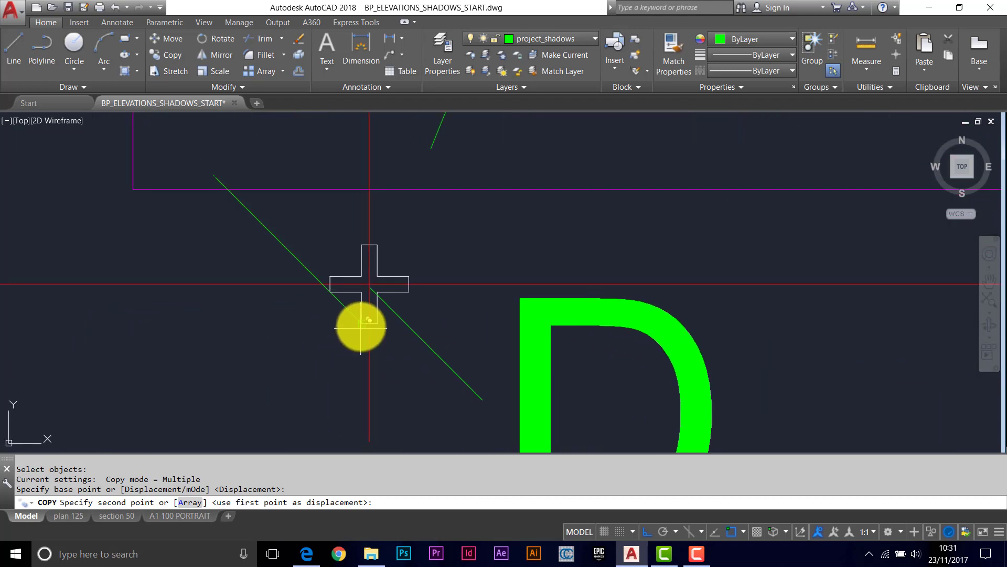
left_click(361, 324)
- Window-select and delete the short line and the D label in the plan
key("Return")
left_click(600, 362)
left_click(454, 396)
key("Delete")
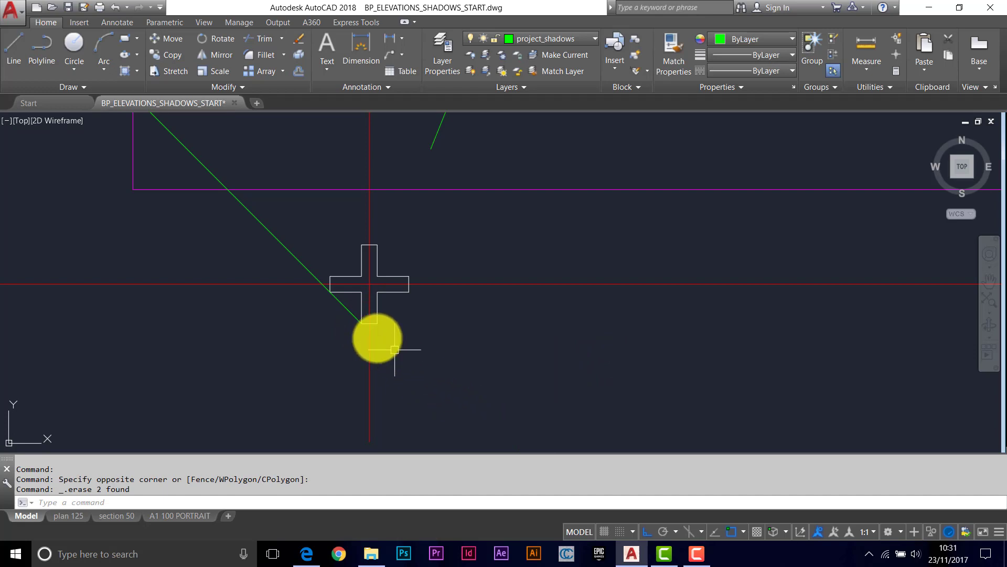
- Bring the elevations into view and select the short horizontal green line
scroll(322, 290, "up", 2)
scroll(417, 369, "up", 2)
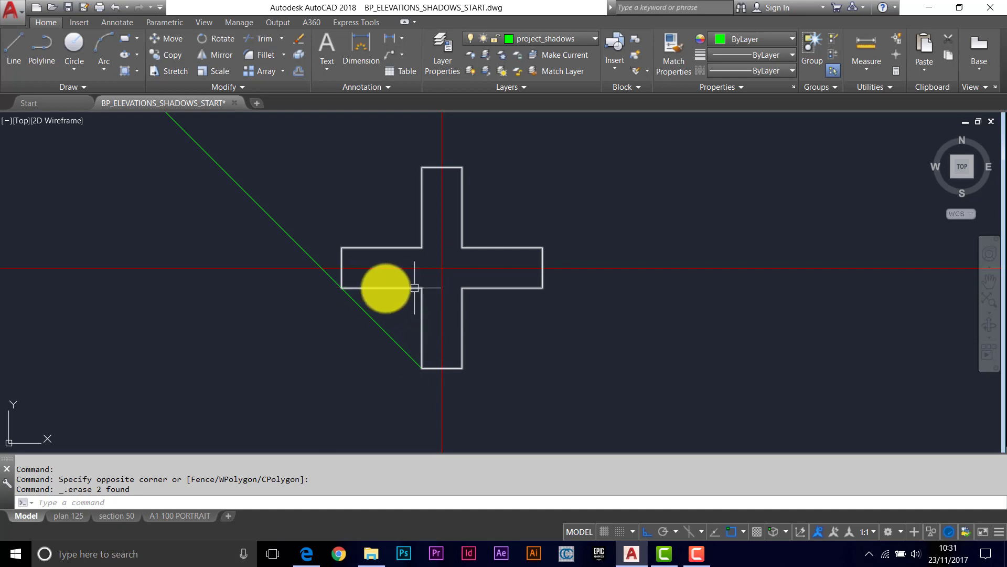
scroll(382, 257, "down", 10)
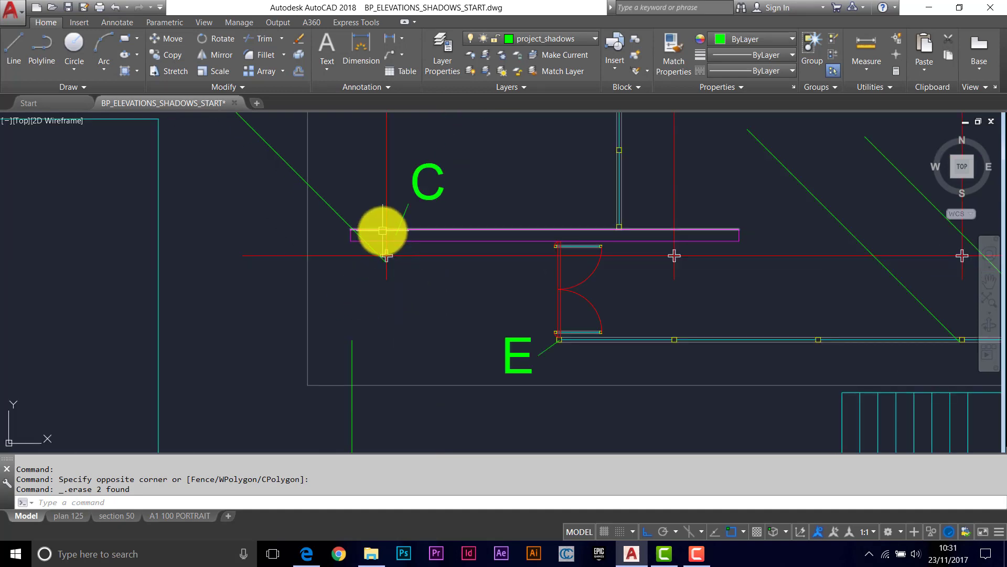
scroll(383, 231, "down", 7)
middle_click_drag(377, 238, 370, 342)
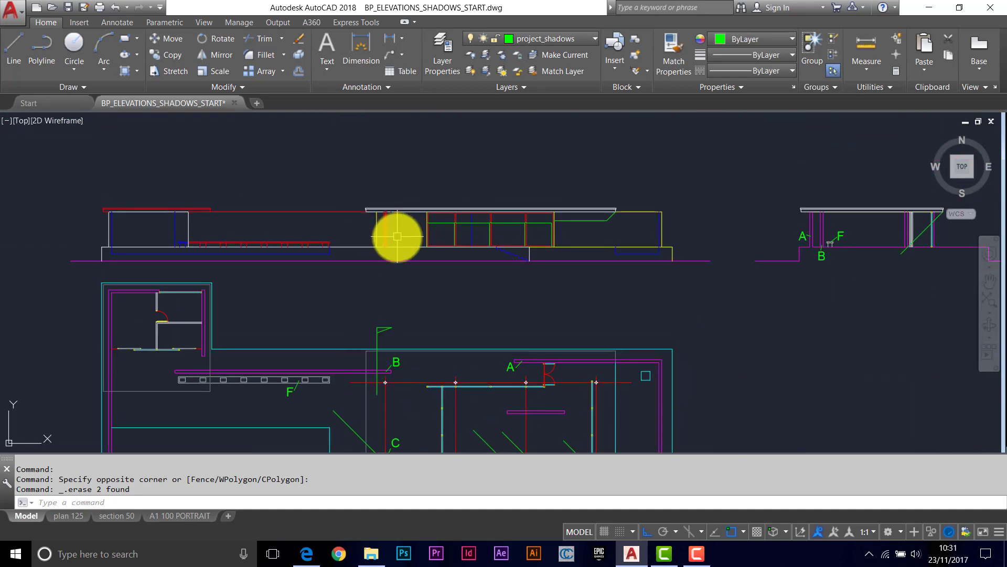
scroll(397, 236, "up", 12)
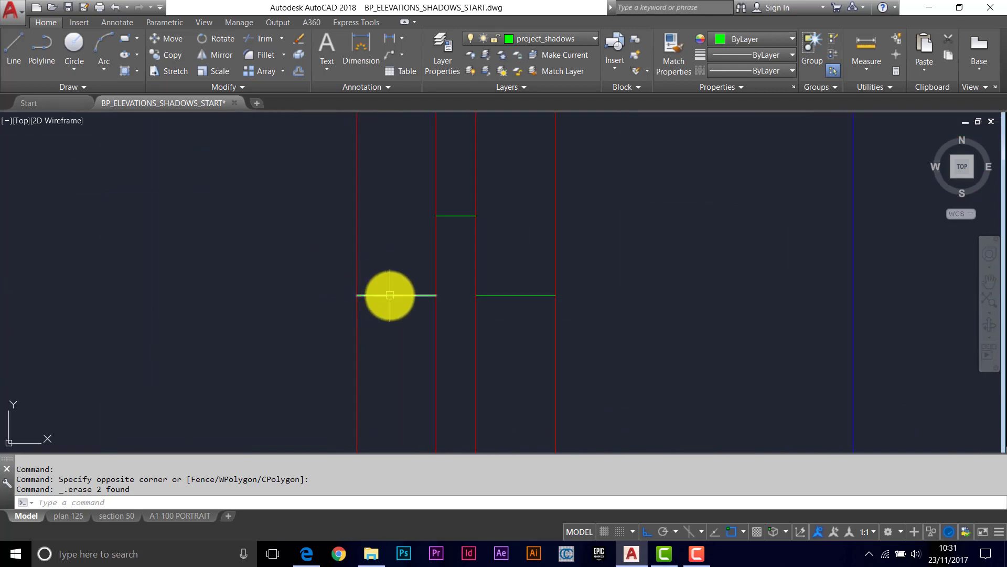
left_click(390, 294)
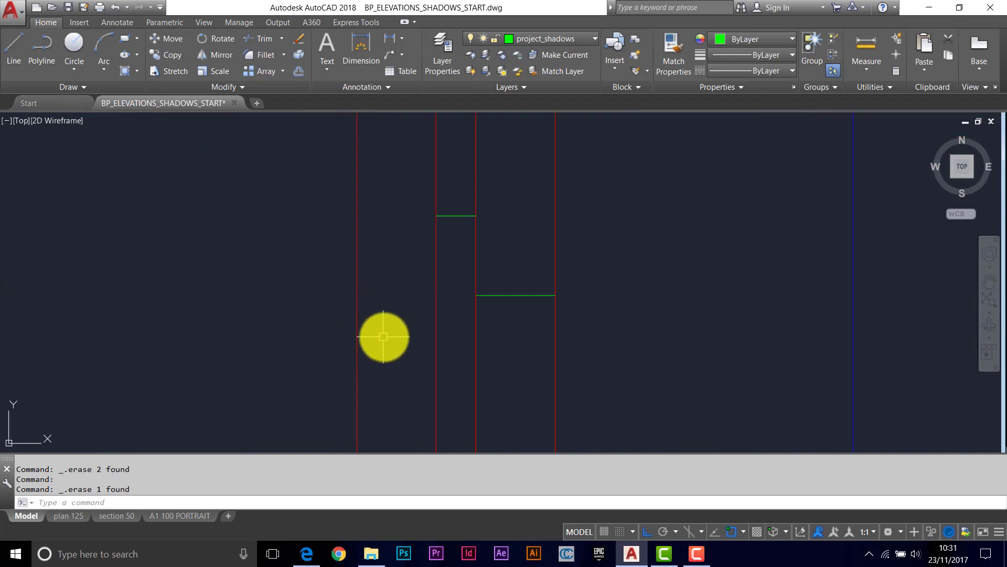
scroll(382, 336, "down", 4)
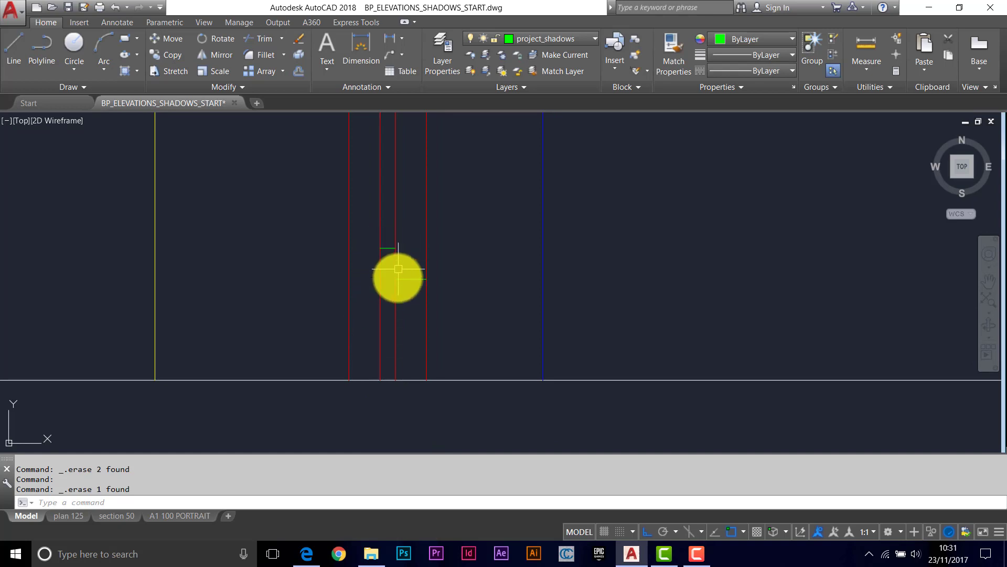
- Draw a thick PL outline up from the ground line and back down, then delete the unwanted green line
type("PL")
key("Return")
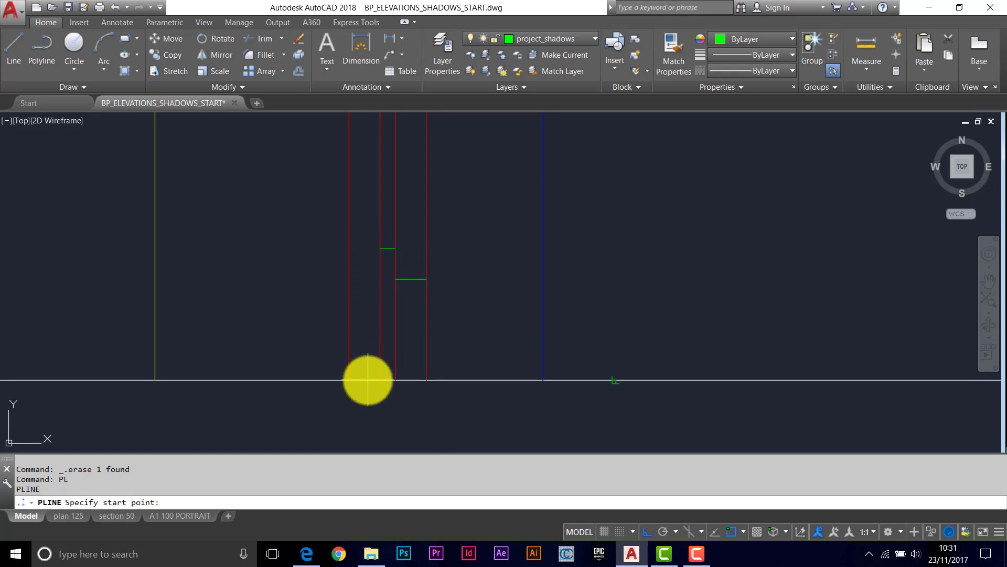
left_click(379, 378)
left_click(380, 246)
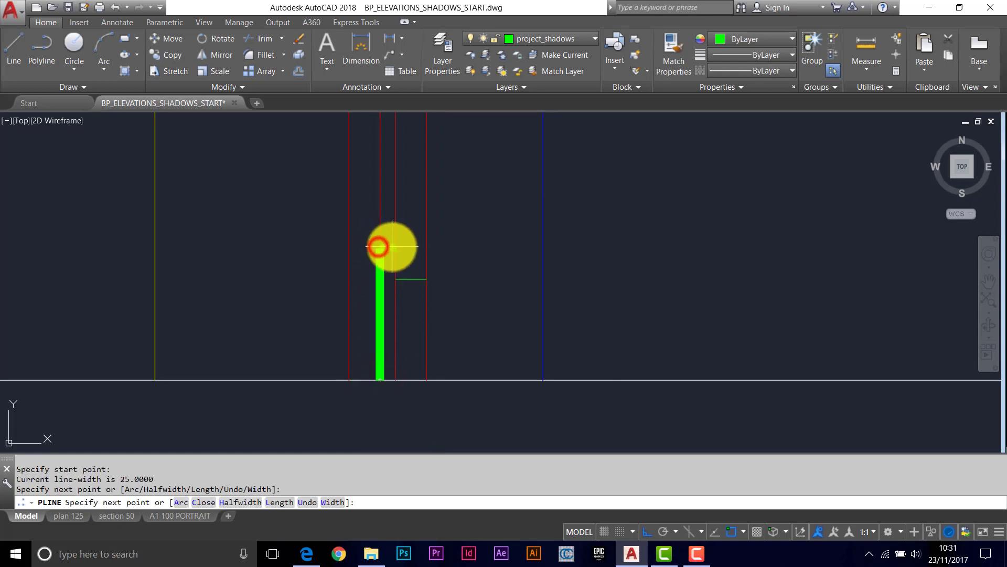
left_click(426, 379)
key("Return")
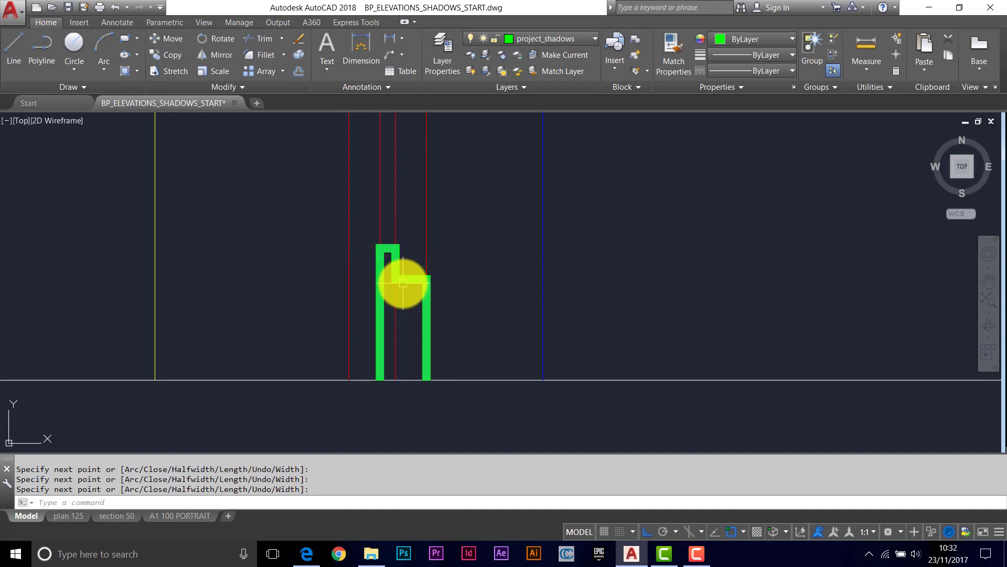
key("Delete")
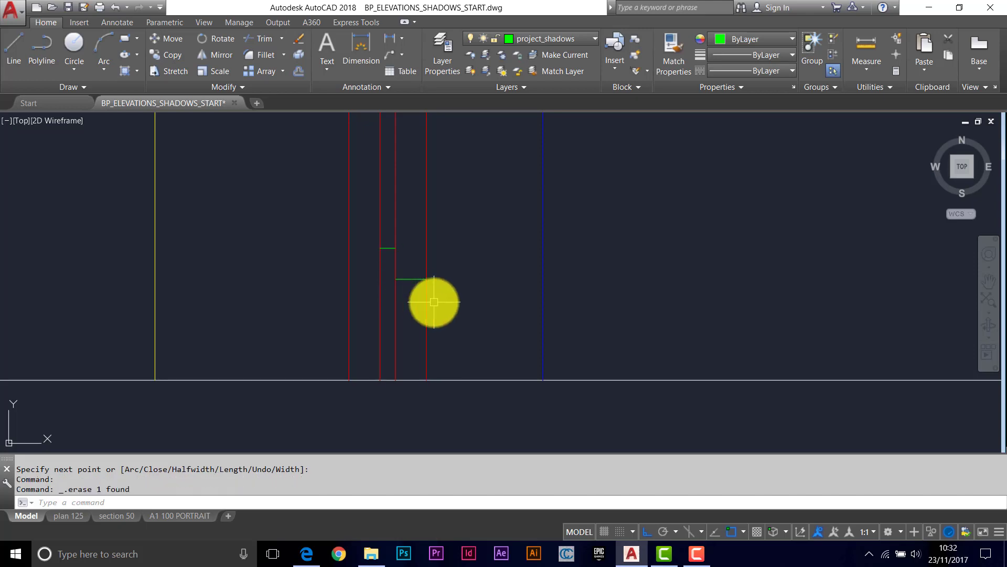
scroll(475, 311, "down", 6)
scroll(475, 311, "down", 4)
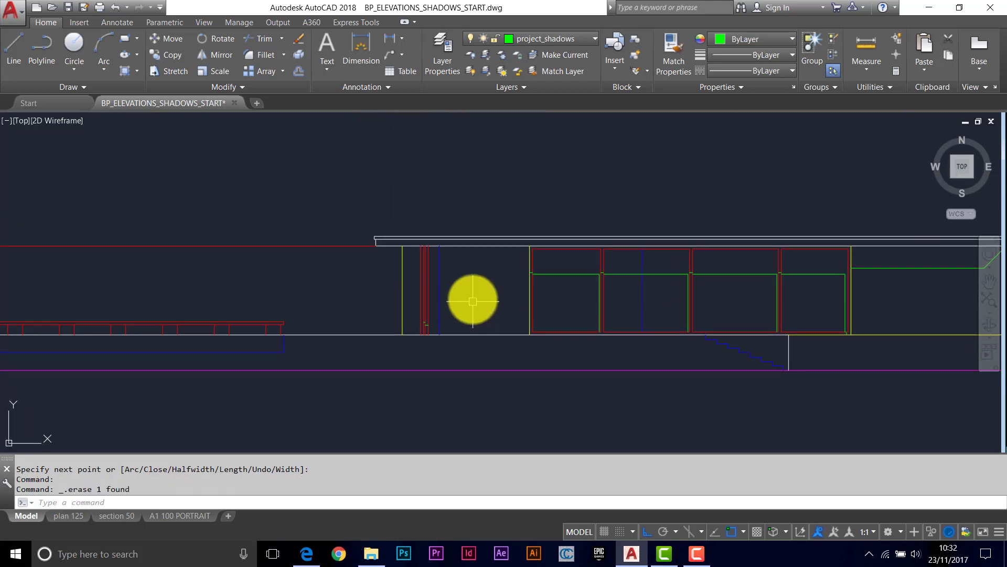
scroll(479, 293, "up", 2)
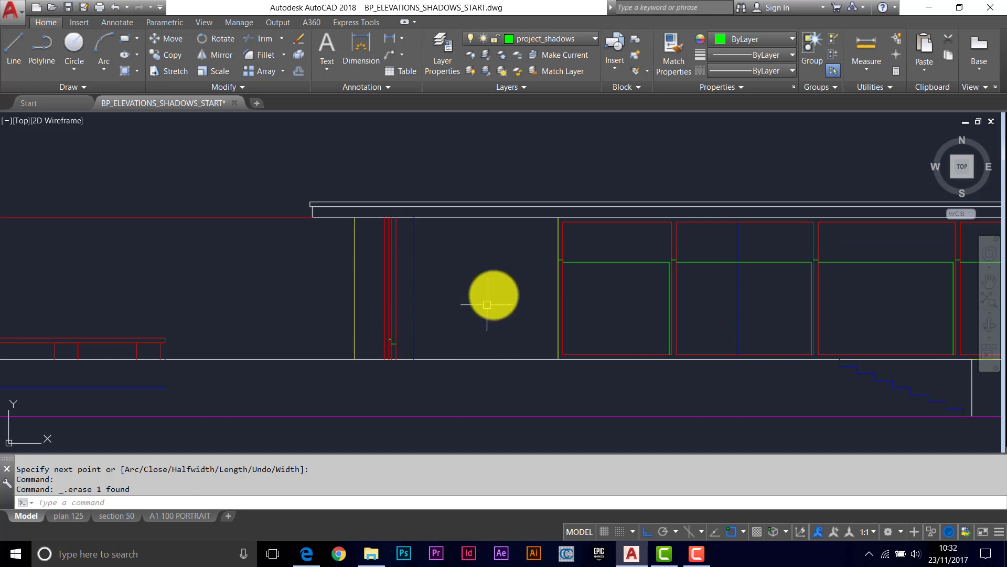
scroll(474, 309, "down", 5)
scroll(589, 308, "up", 4)
scroll(603, 277, "up", 4)
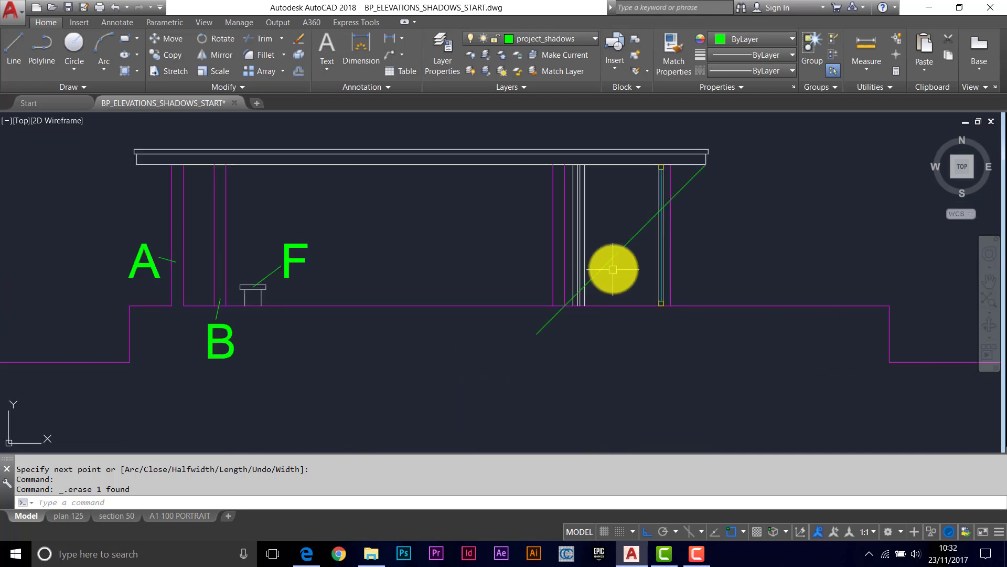
scroll(620, 276, "up", 2)
middle_click_drag(620, 276, 580, 321)
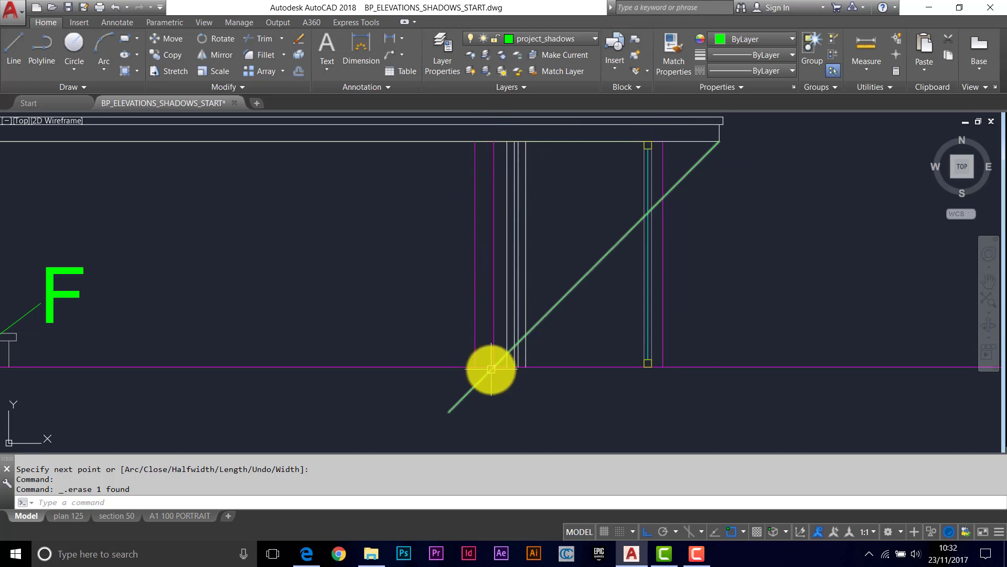
scroll(495, 374, "up", 8)
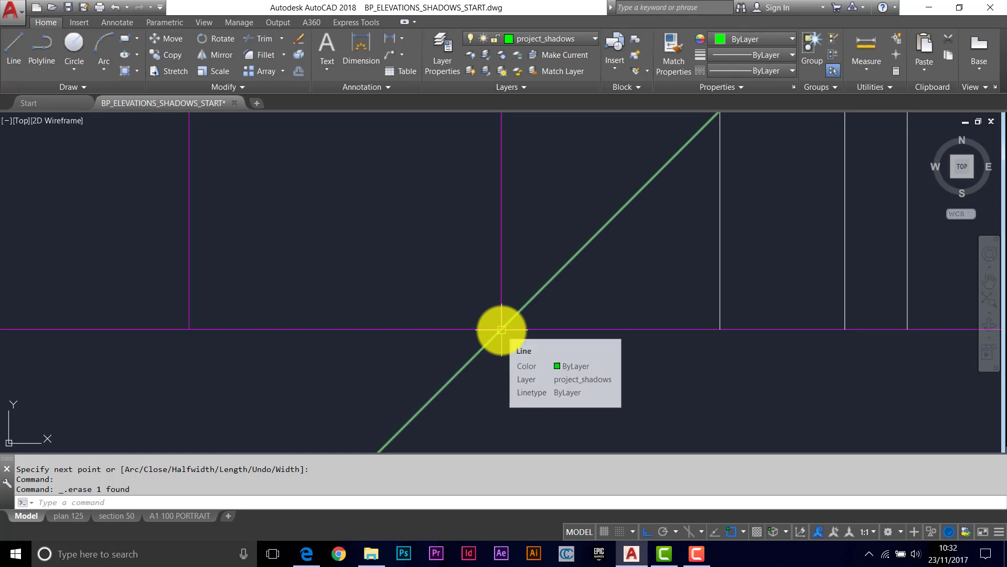
scroll(502, 330, "down", 4)
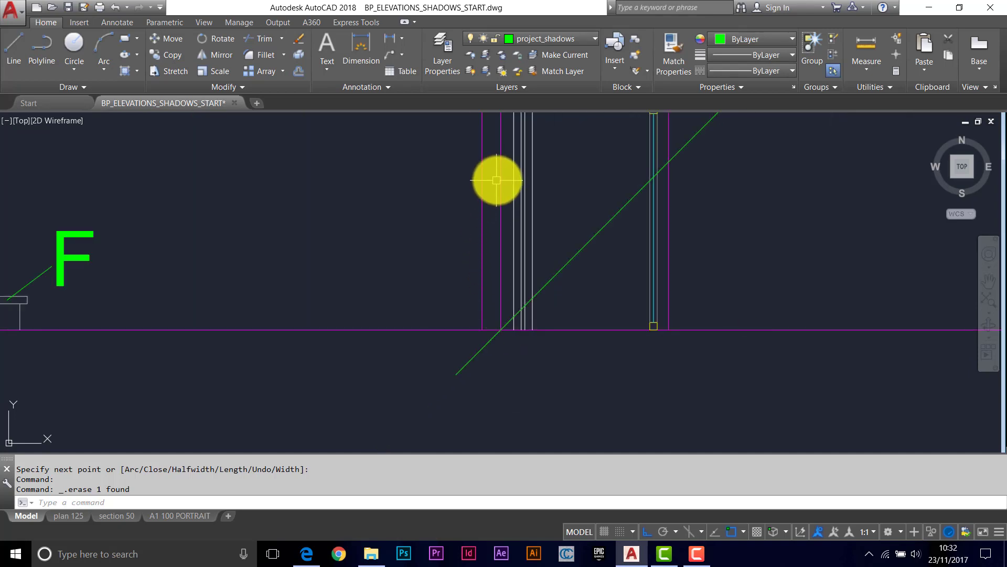
scroll(351, 263, "down", 6)
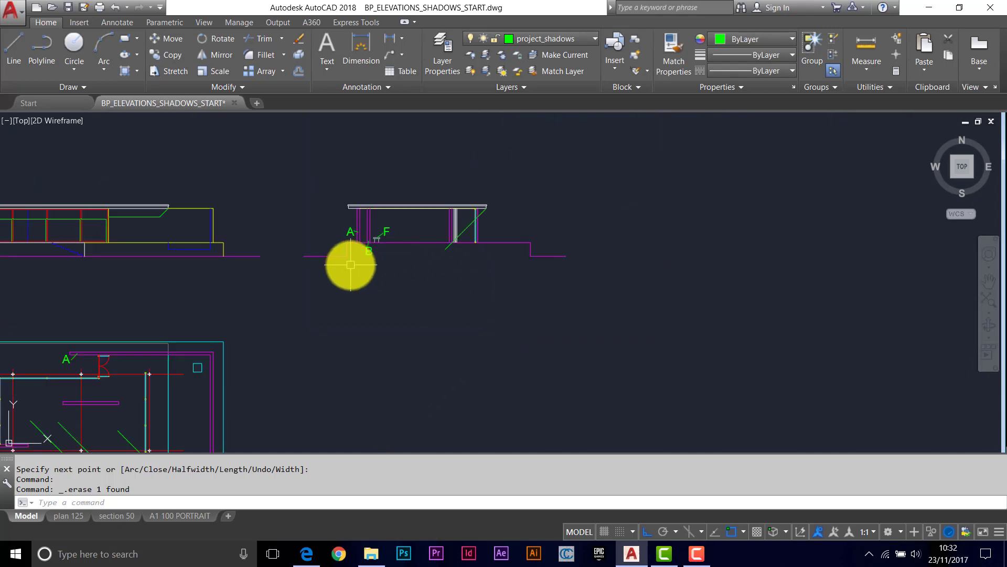
scroll(270, 320, "up", 5)
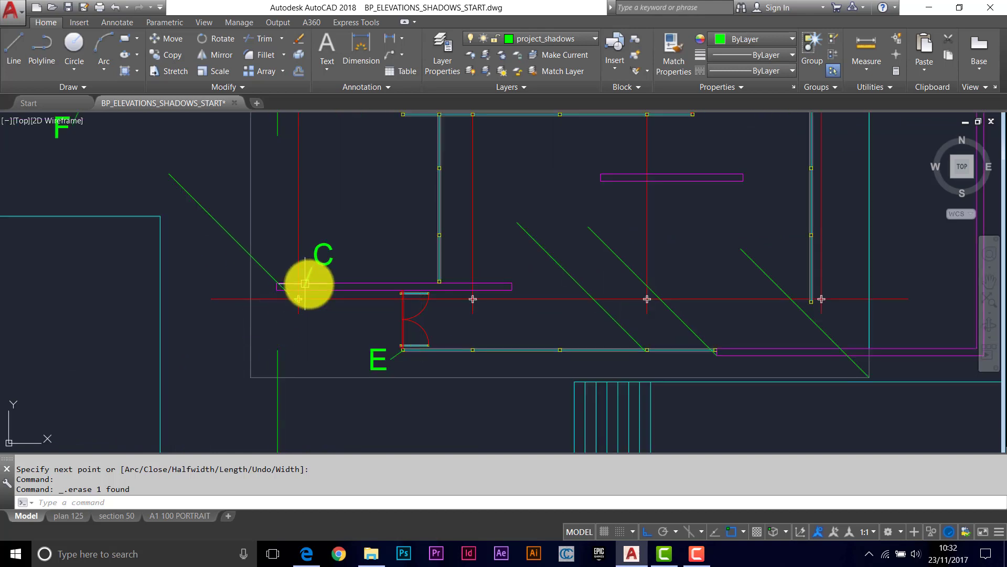
scroll(342, 279, "down", 4)
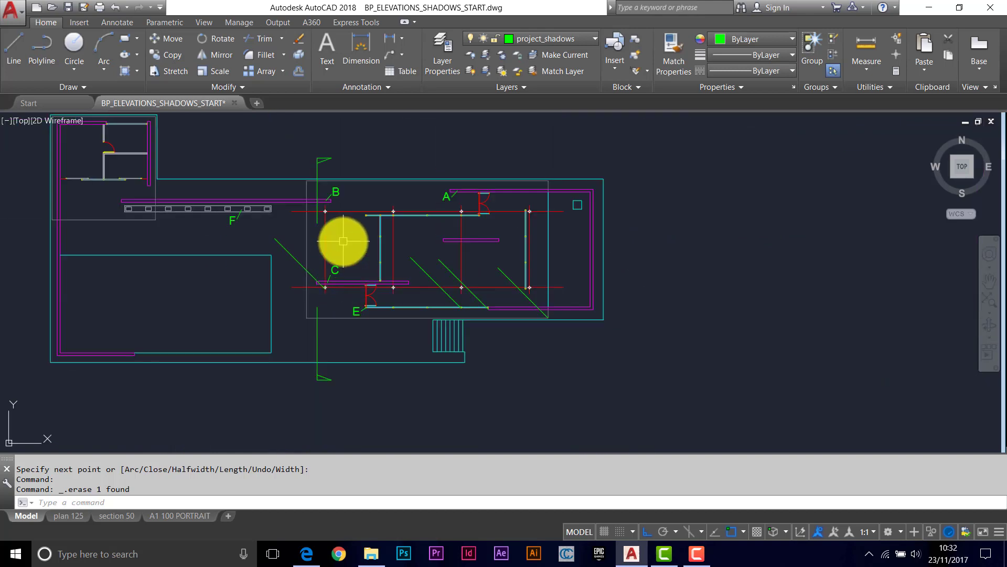
scroll(387, 231, "up", 5)
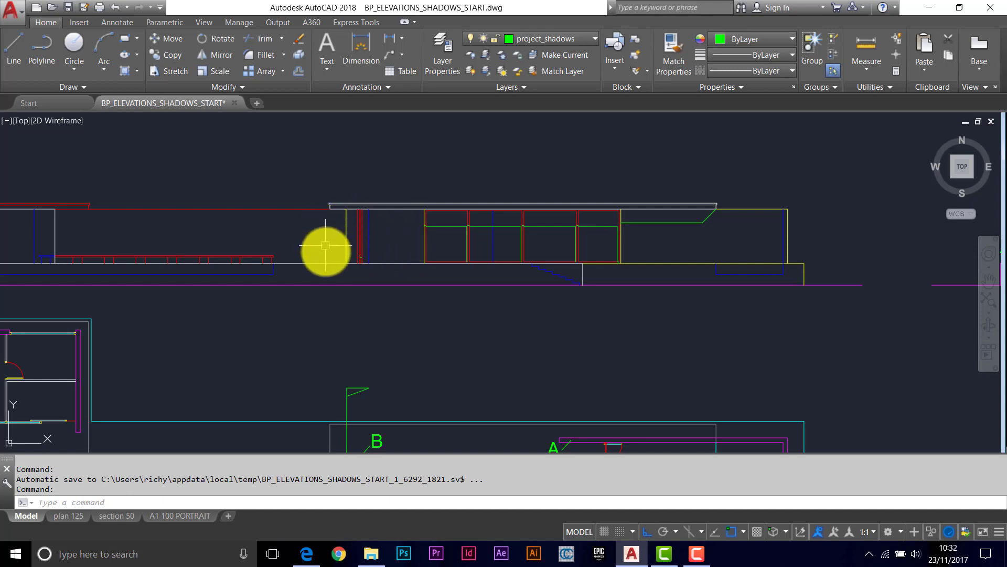
- Draw a rectangle from near label B to the opposite corner around the plan walls
scroll(326, 252, "down", 3)
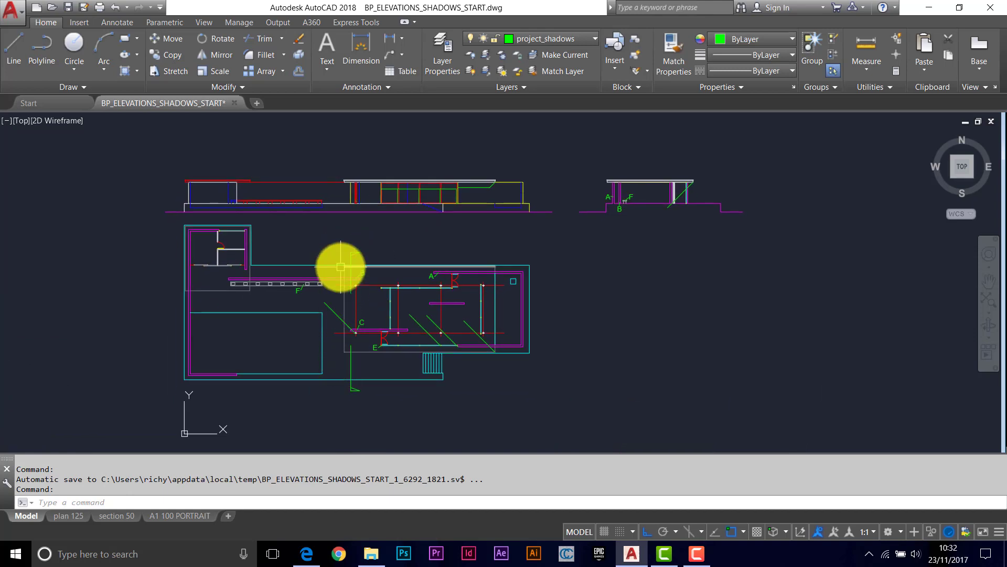
scroll(331, 305, "up", 4)
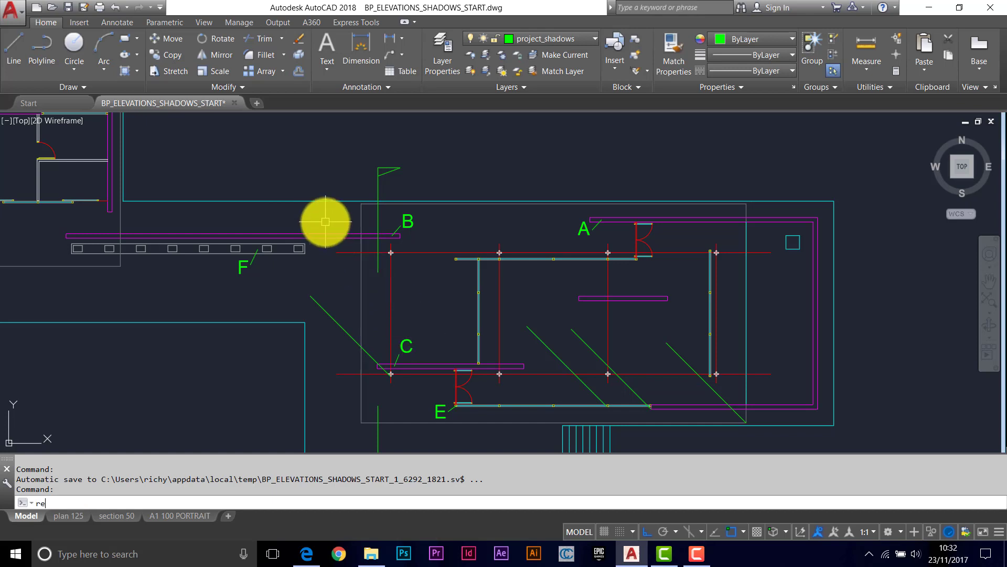
type("c")
key("Return")
left_click(361, 204)
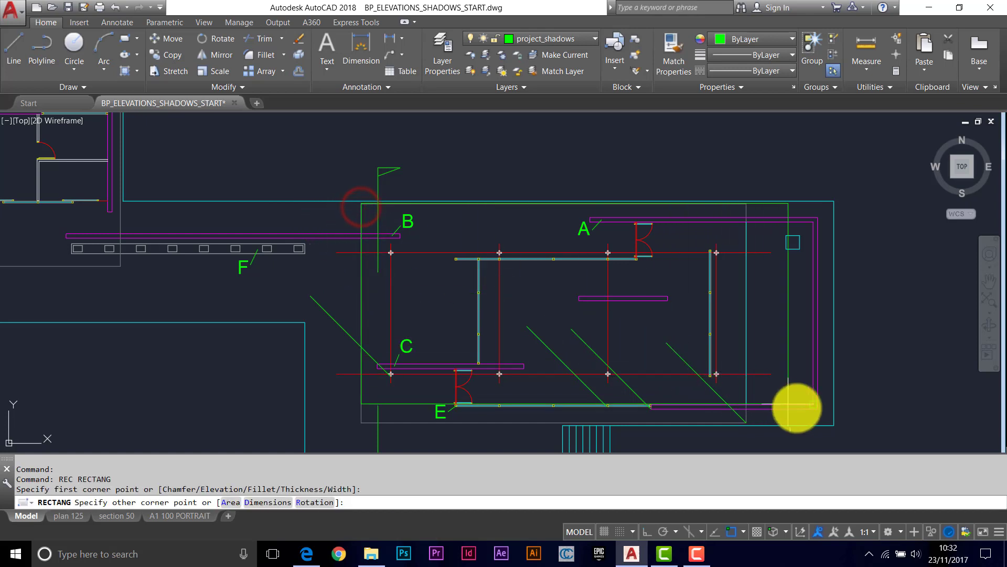
left_click(745, 423)
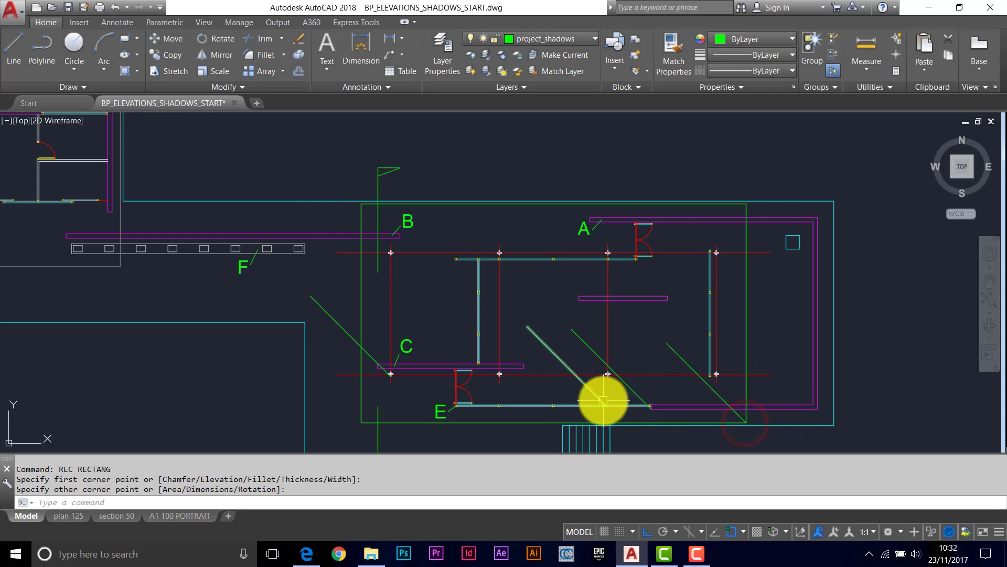
- Start copying the rectangle from a base point right of the plan, turn Ortho off, then cancel
type("co")
key("Return")
left_click(532, 423)
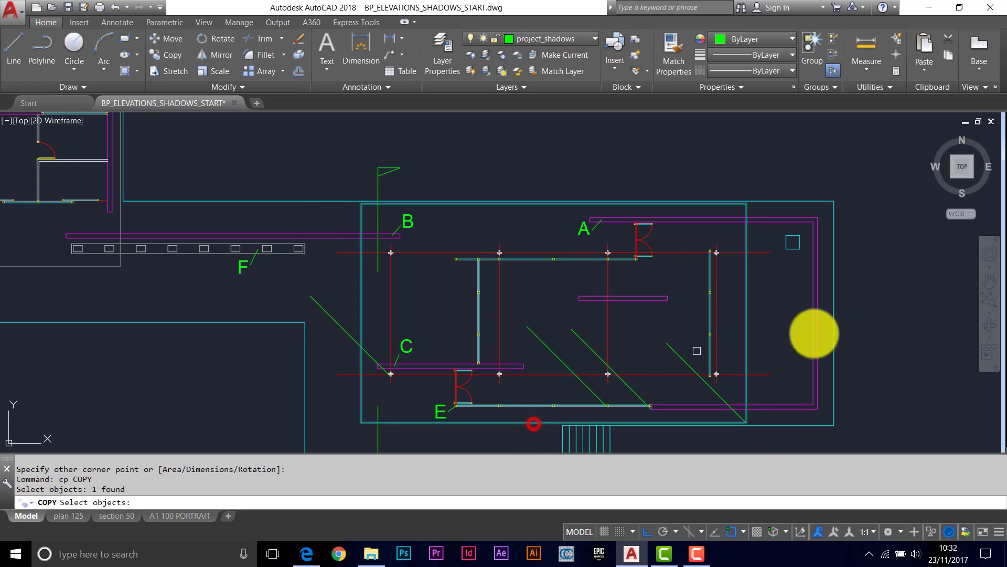
key("Return")
left_click(937, 392)
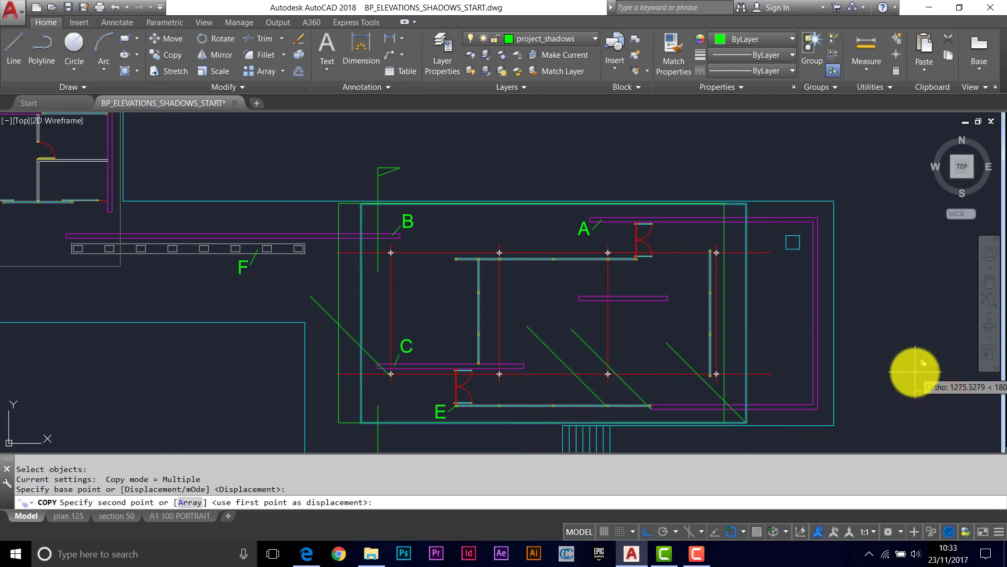
key("F8")
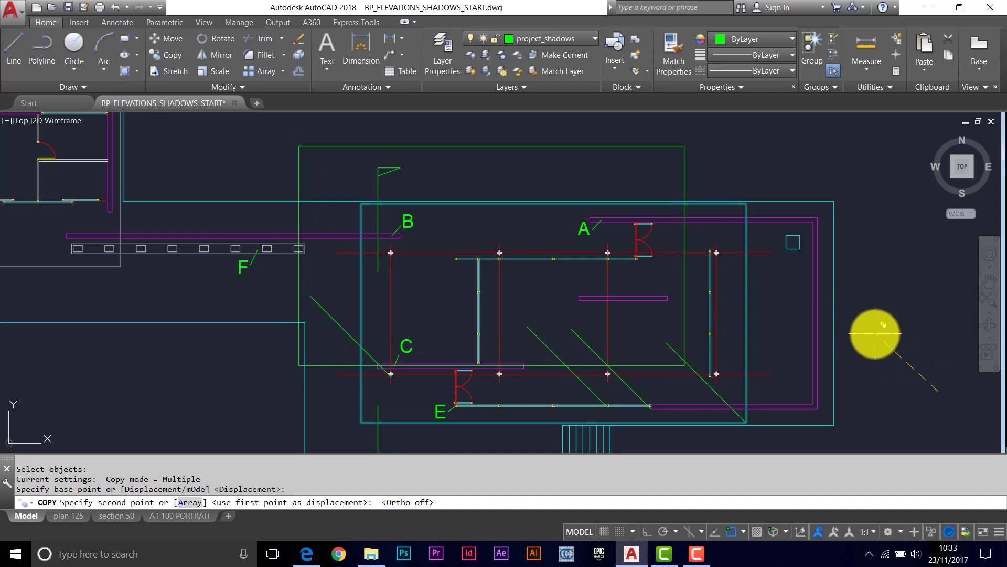
key("Escape")
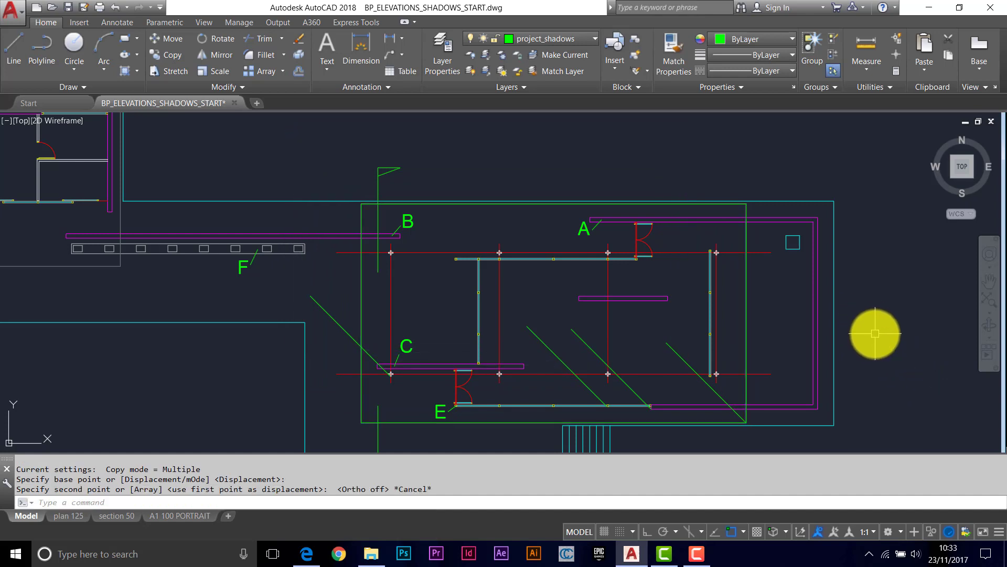
- Copy the diagonal shadow line from the roof's right corner onto the left roof endpoint
scroll(625, 355, "down", 5)
middle_click_drag(574, 282, 488, 252)
scroll(488, 252, "up", 4)
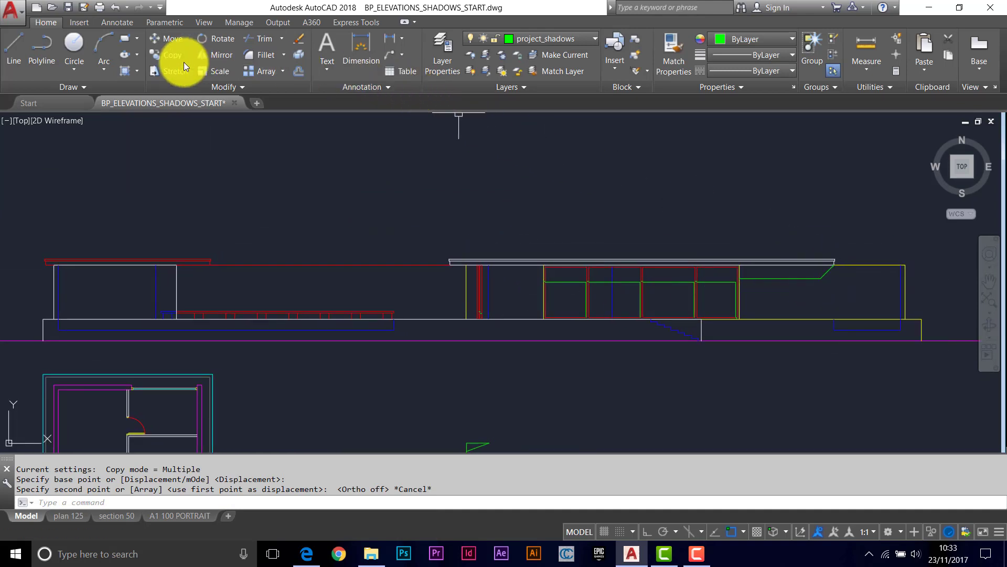
left_click(153, 52)
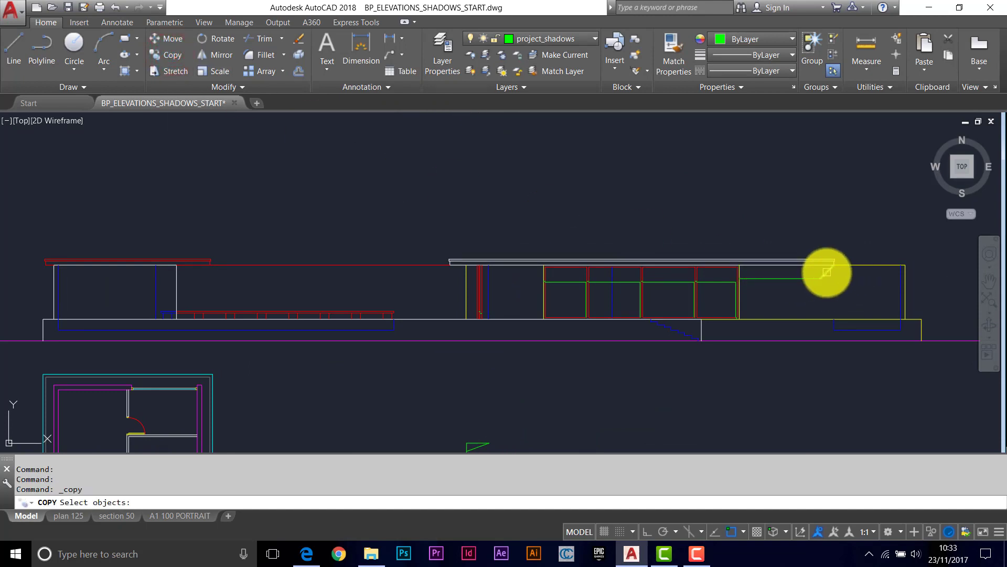
key("Return")
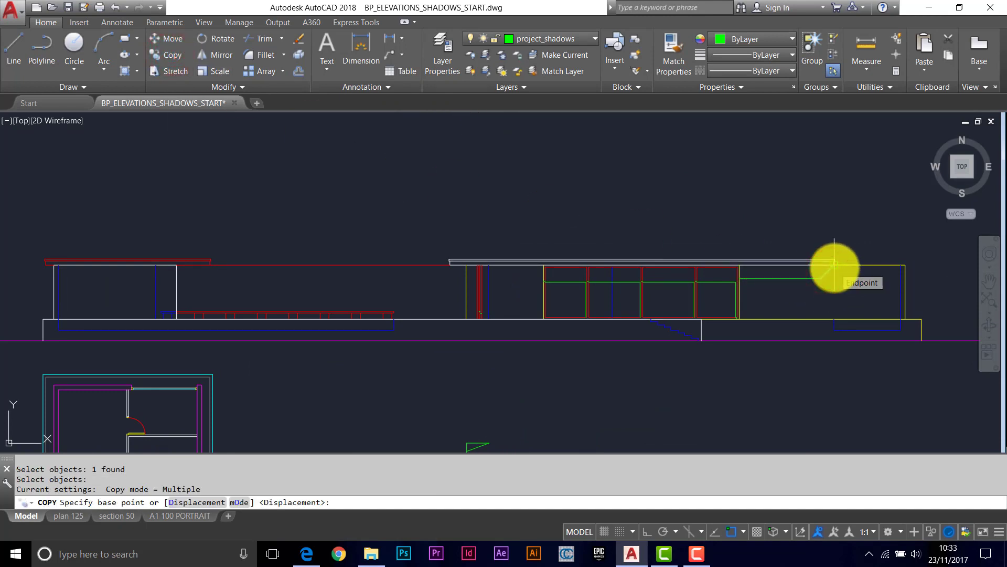
left_click(835, 268)
scroll(451, 257, "up", 5)
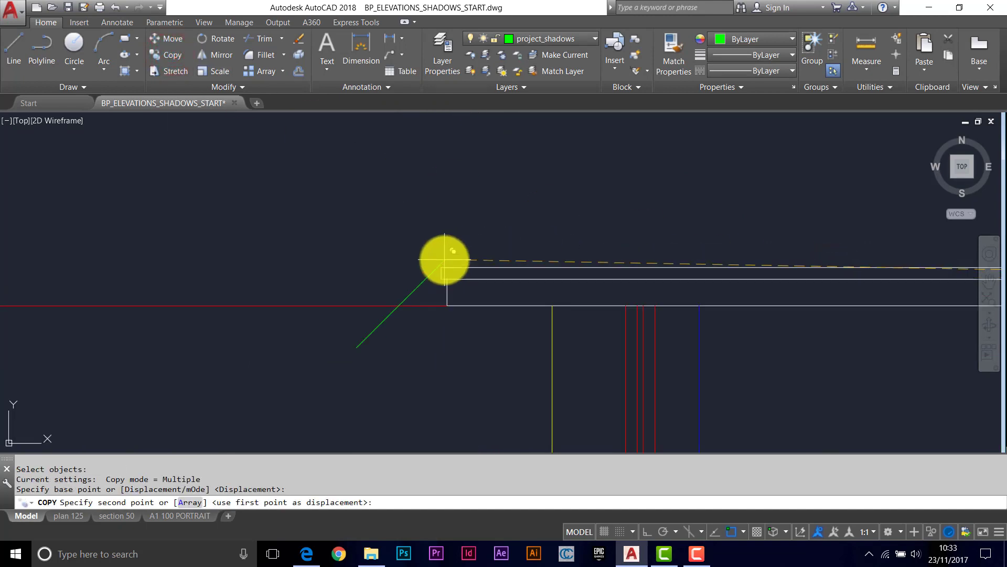
scroll(444, 260, "up", 2)
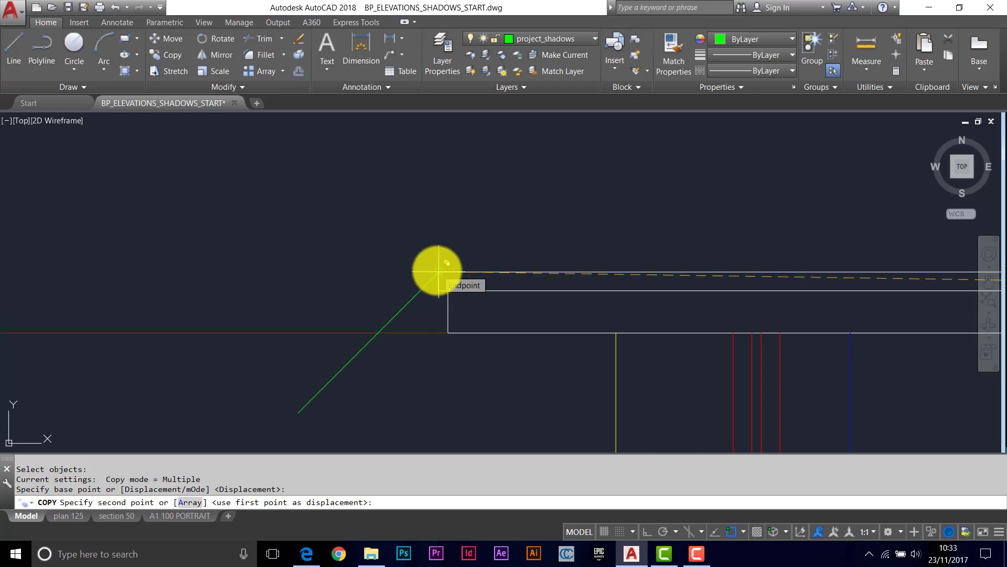
left_click(438, 271)
key("Return")
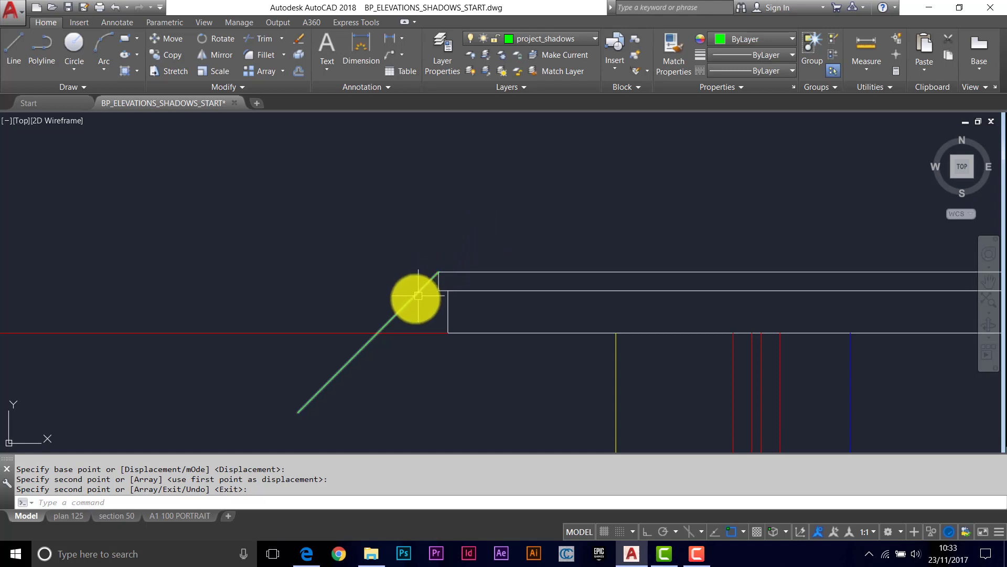
scroll(381, 293, "down", 3)
middle_click_drag(420, 254, 450, 258)
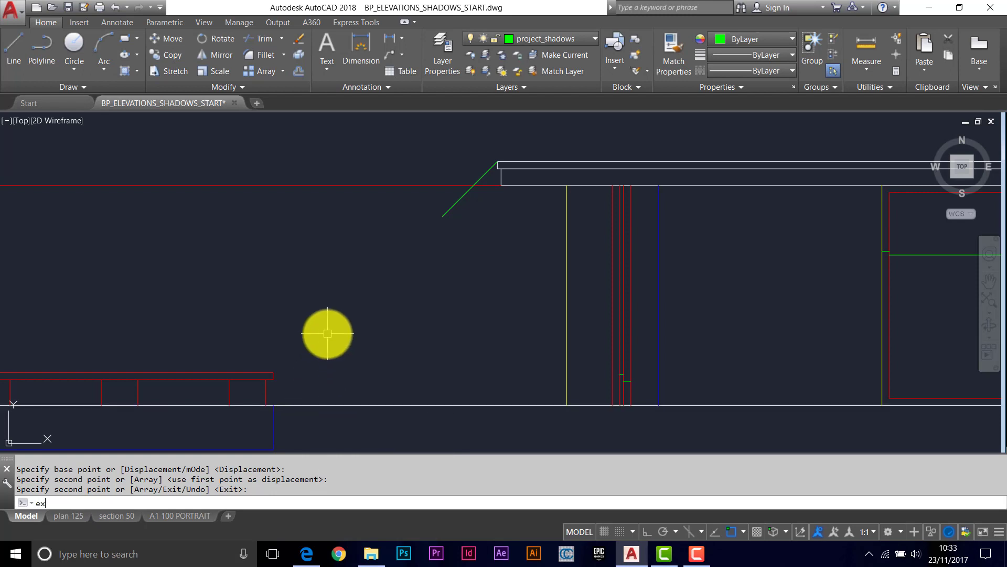
- Extend the copied diagonal shadow line down to the ground line
key("Return")
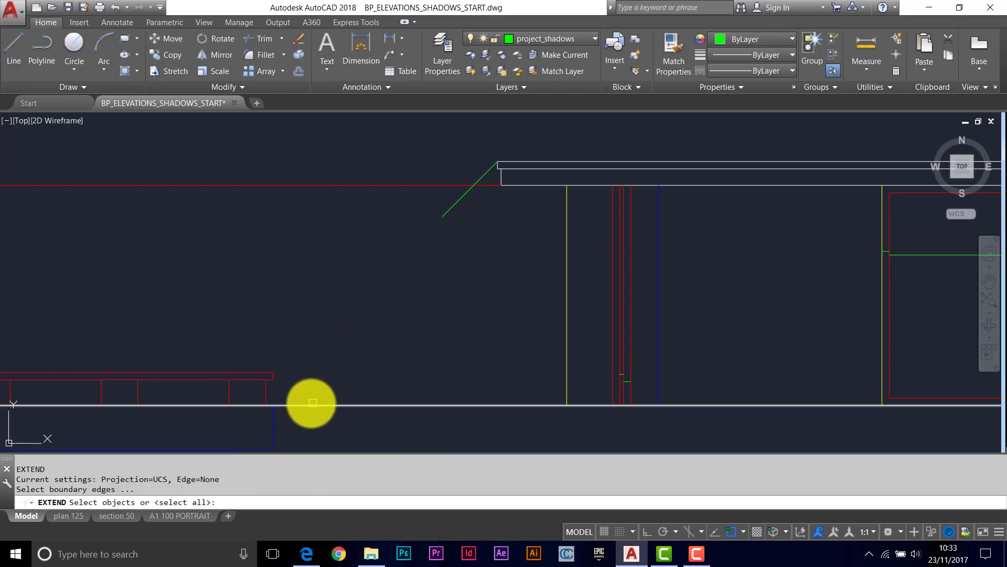
left_click(314, 406)
key("Return")
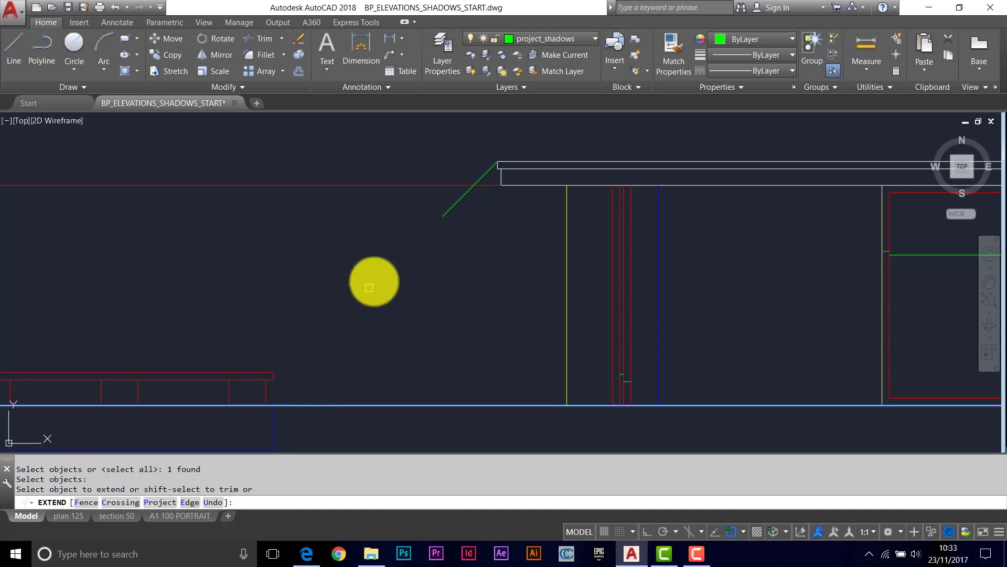
left_click(444, 216)
left_click(445, 215)
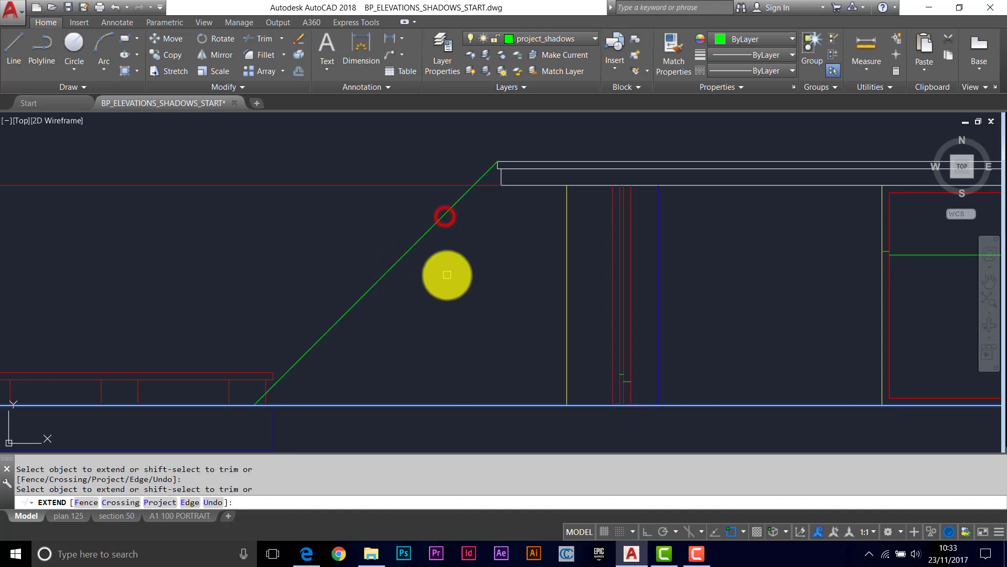
key("Escape")
scroll(489, 174, "up", 2)
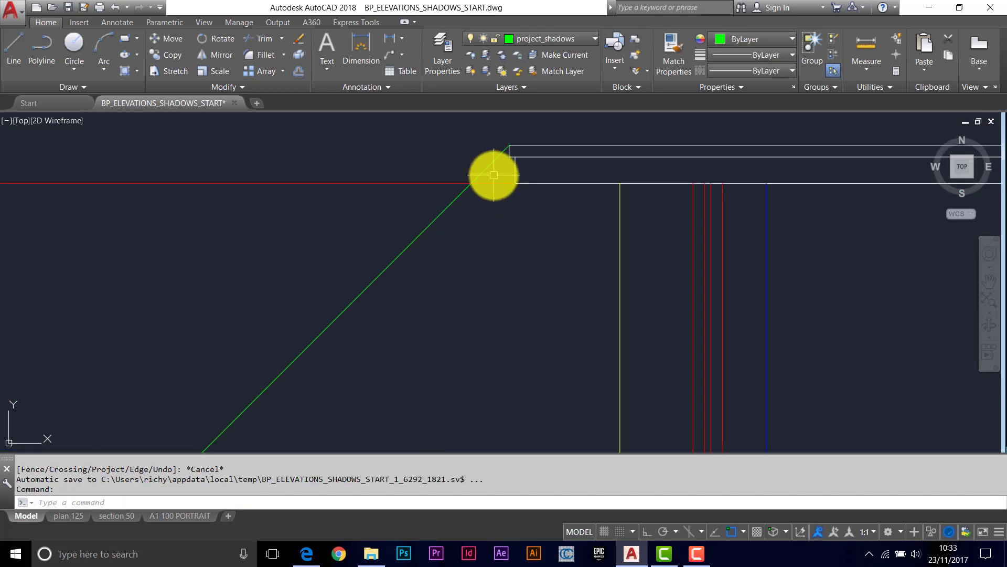
scroll(490, 173, "down", 4)
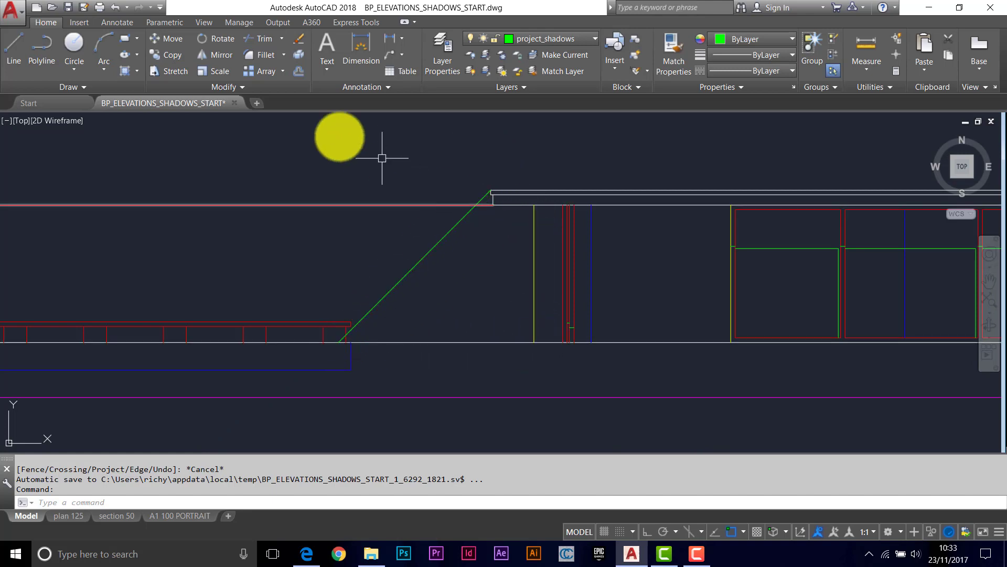
- Trim off the part of the shadow line above the red roof line
left_click(262, 39)
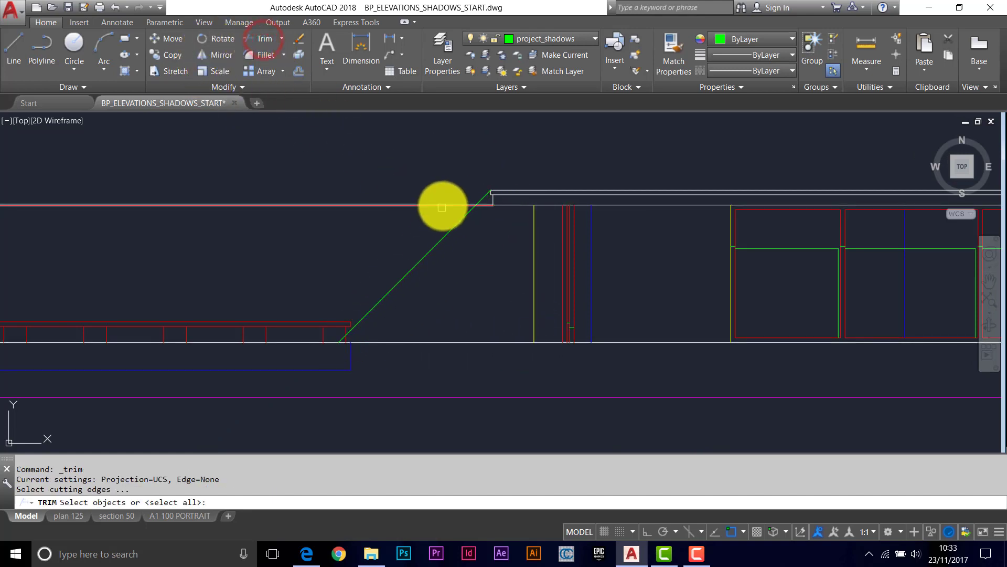
left_click(446, 204)
key("Return")
left_click(479, 196)
key("Return")
scroll(480, 202, "down", 4)
middle_click_drag(551, 217, 480, 210)
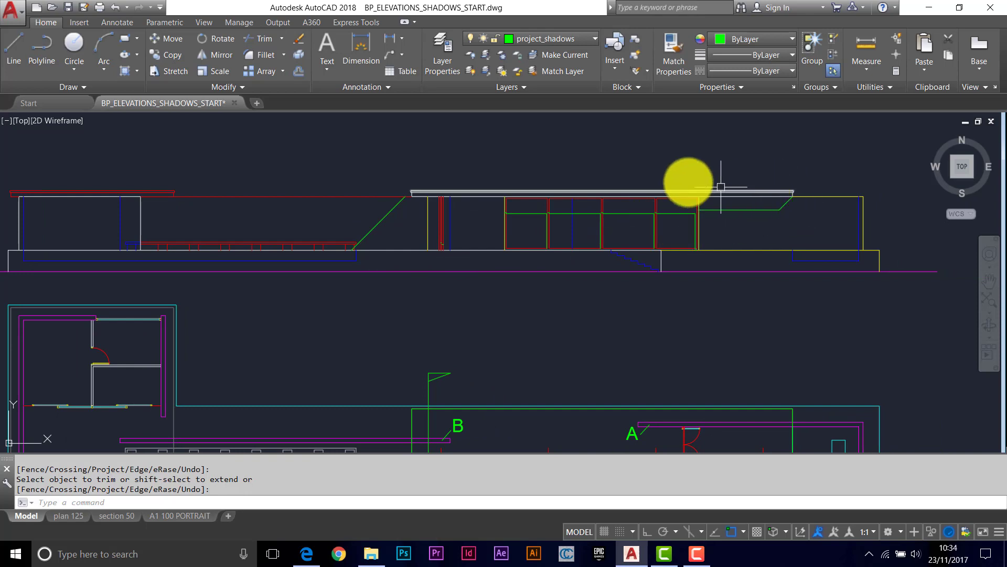
middle_click_drag(392, 214, 518, 211)
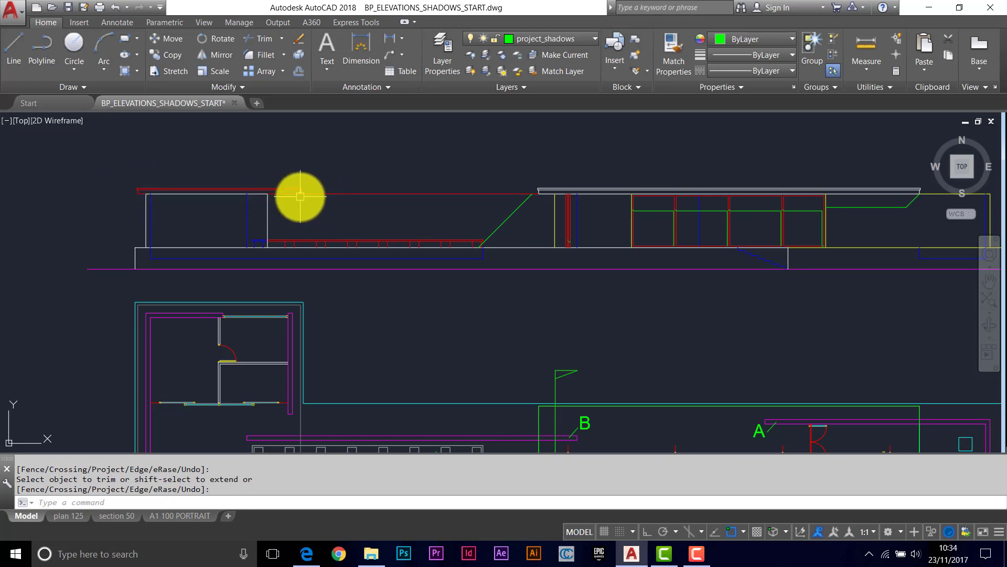
scroll(315, 286, "down", 3)
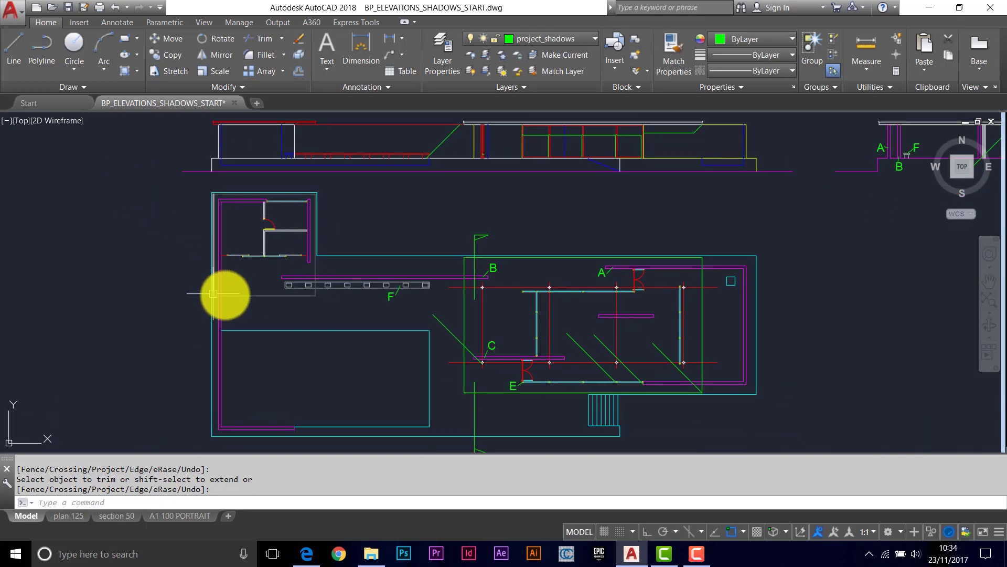
- Copy the short green diagonal from the right roof corner onto the left-hand roof's corner
scroll(308, 278, "up", 4)
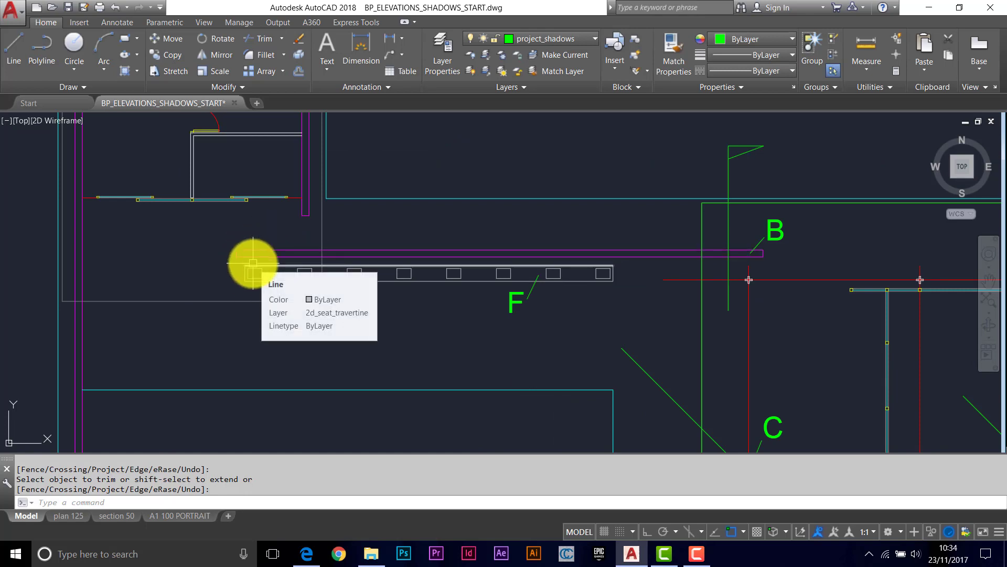
scroll(252, 262, "down", 6)
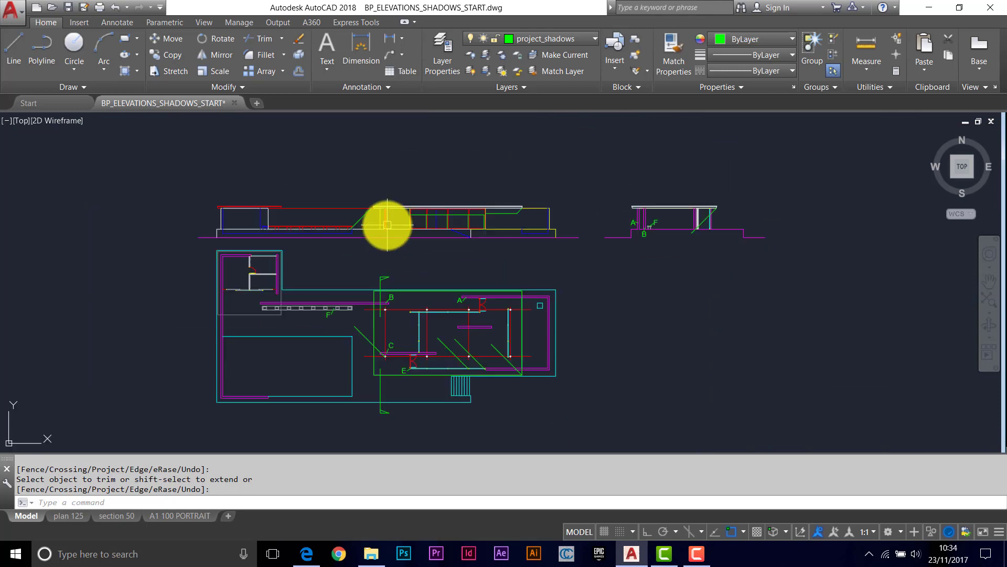
scroll(547, 209, "up", 2)
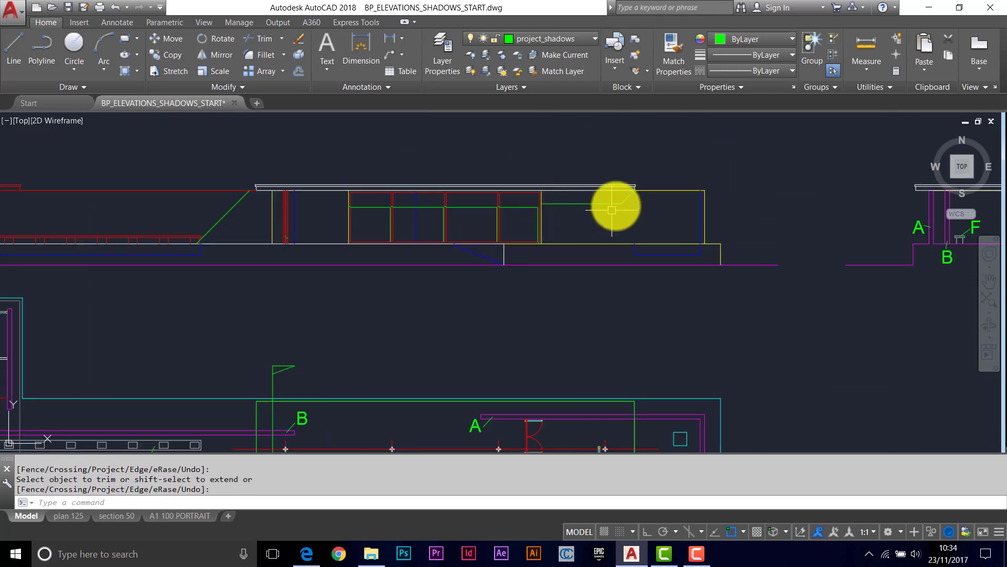
left_click(256, 50)
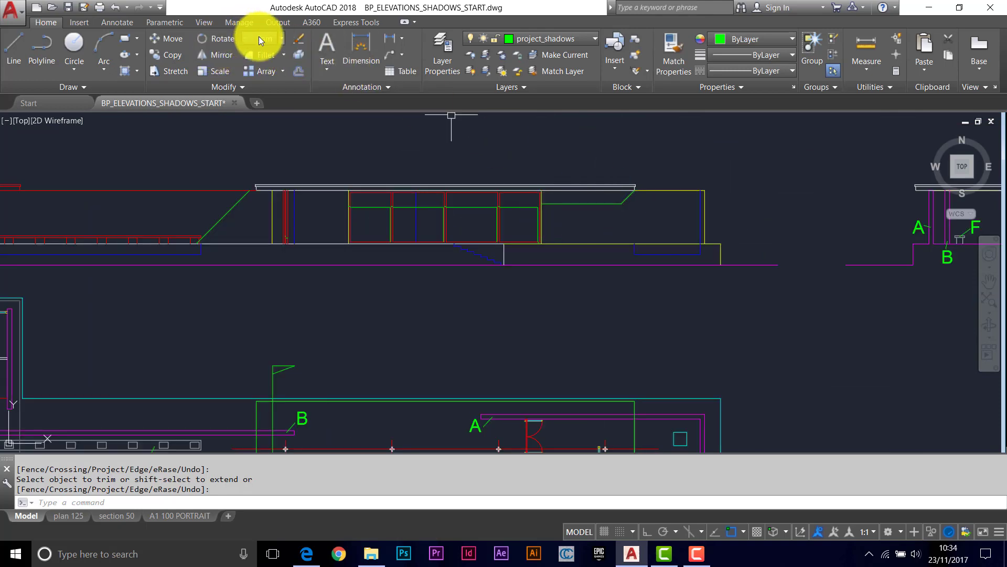
left_click(171, 55)
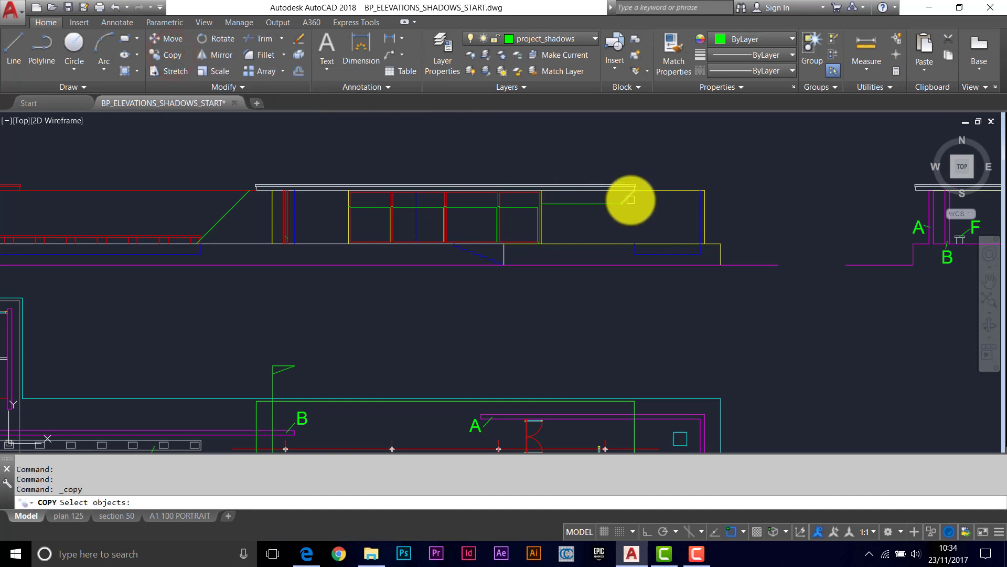
key("Return")
left_click(635, 193)
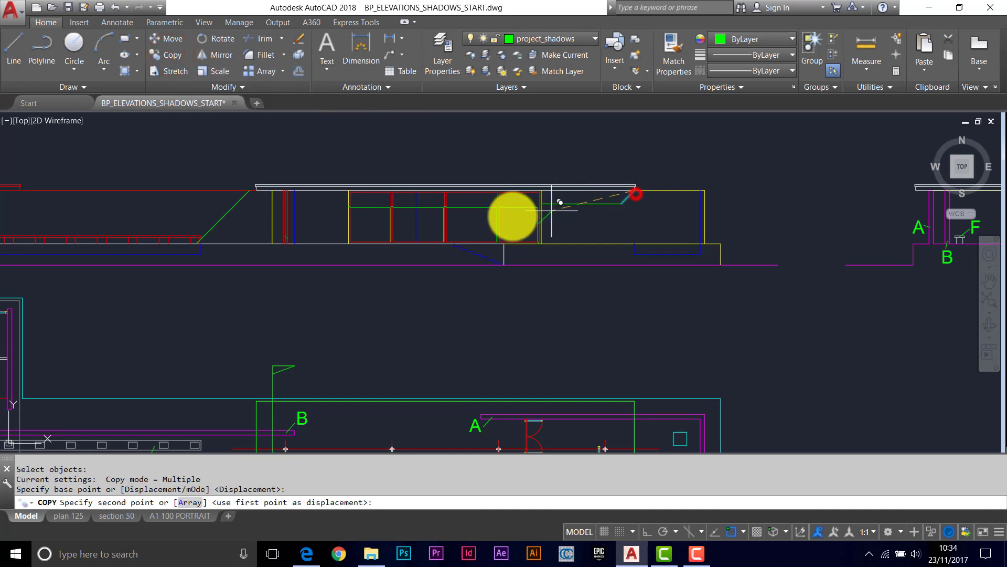
middle_click_drag(360, 226, 499, 234)
middle_click_drag(197, 205, 367, 214)
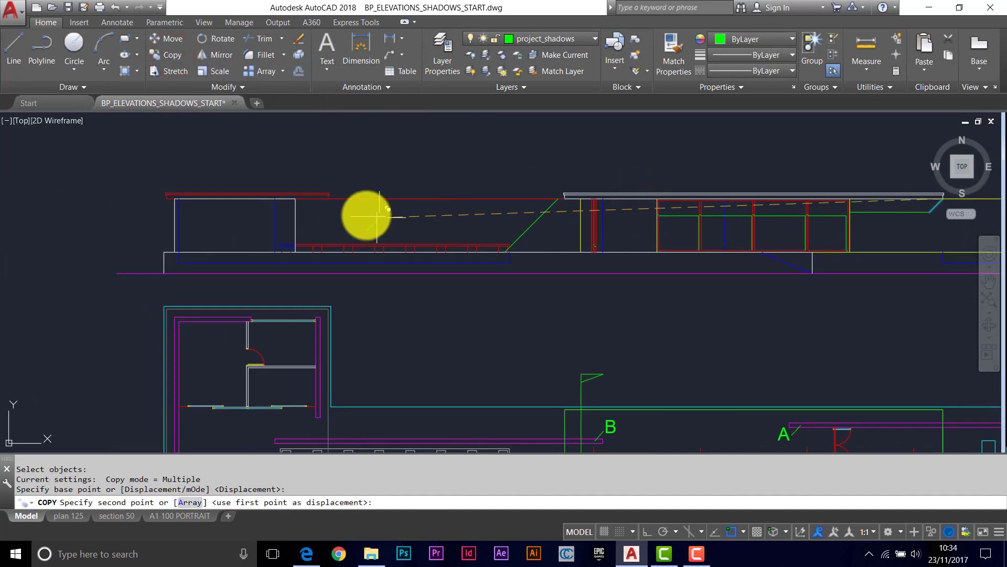
scroll(328, 198, "up", 5)
left_click(334, 192)
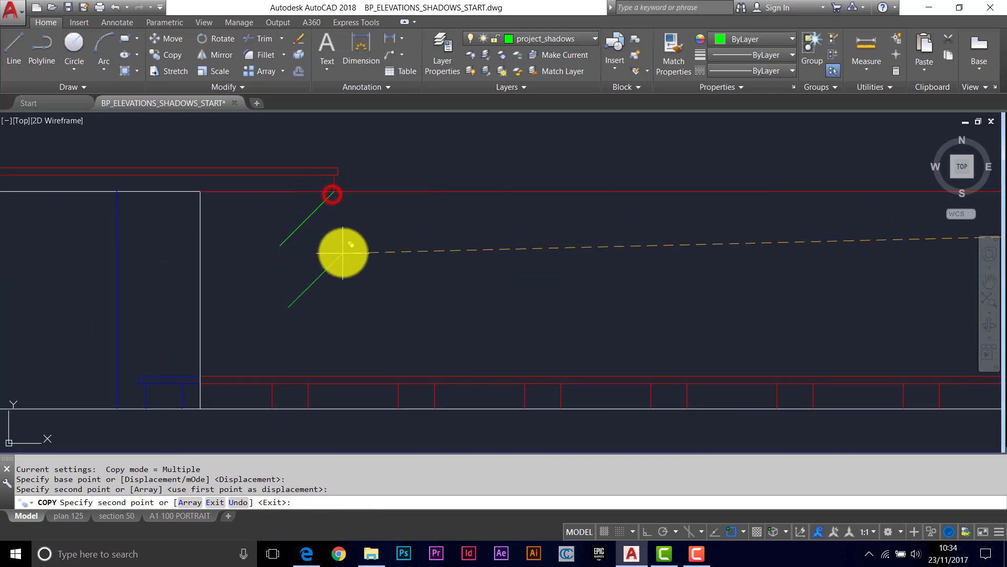
key("Return")
scroll(338, 260, "down", 4)
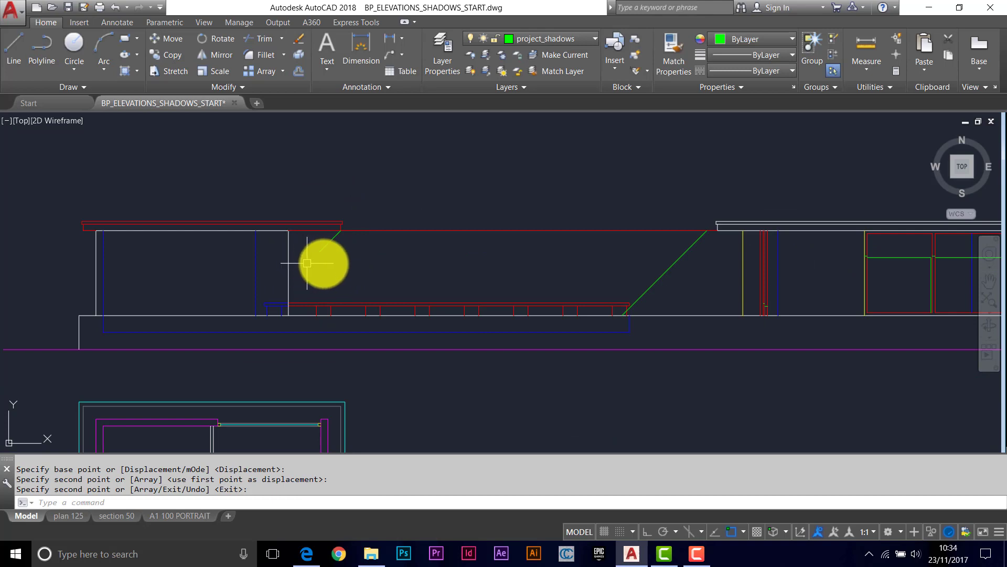
scroll(314, 263, "down", 3)
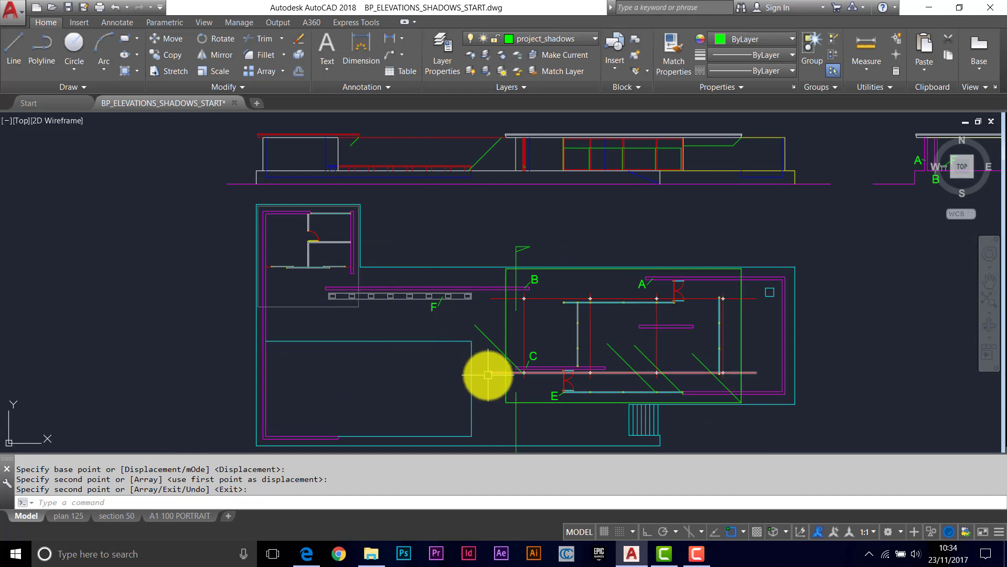
- Copy the plan's diagonal shadow line near C to the wall end above seat F
type("p")
key("Return")
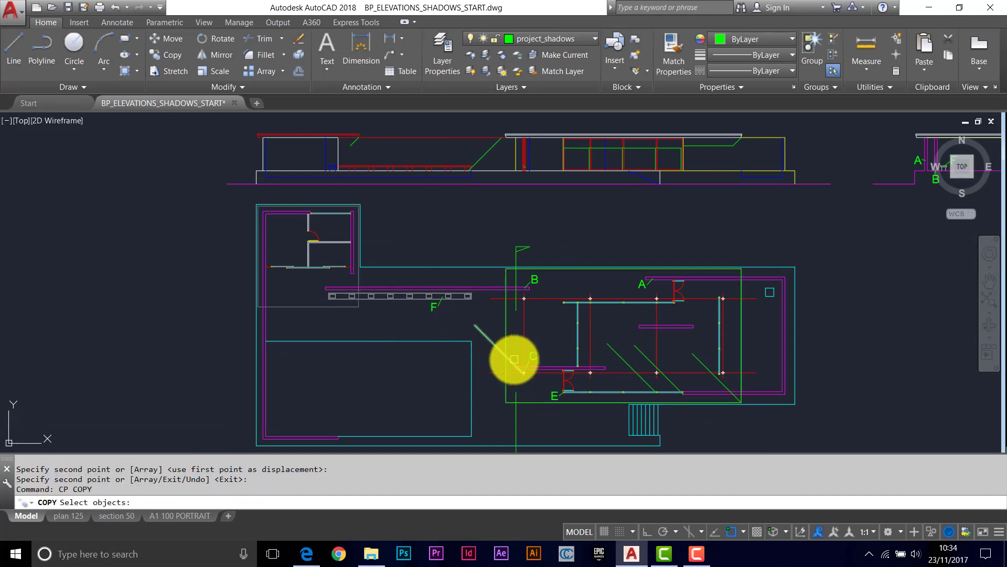
left_click(514, 359)
scroll(514, 359, "up", 5)
key("Return")
left_click(545, 381)
scroll(546, 381, "down", 5)
middle_click_drag(348, 326, 585, 355)
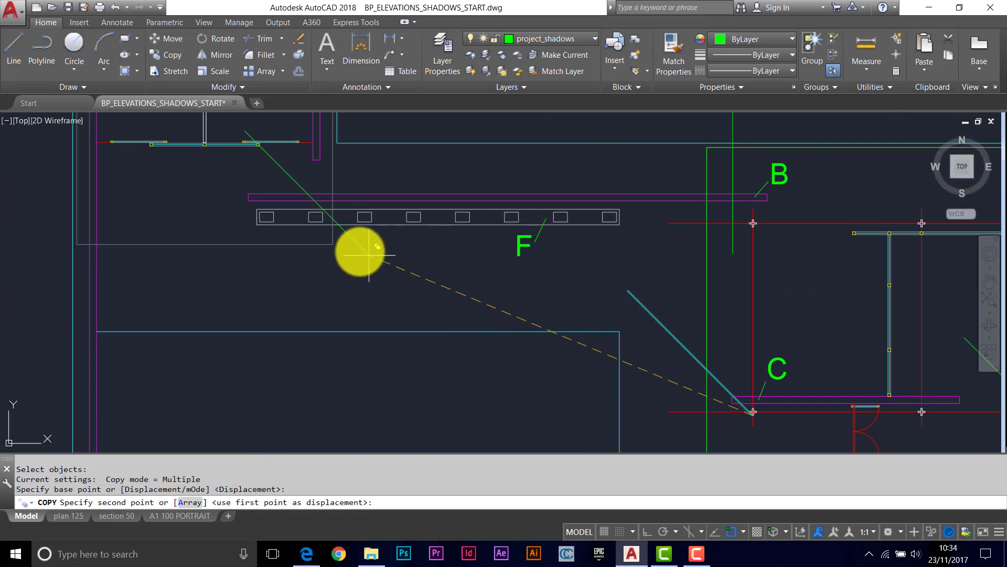
left_click(333, 244)
scroll(387, 297, "up", 5)
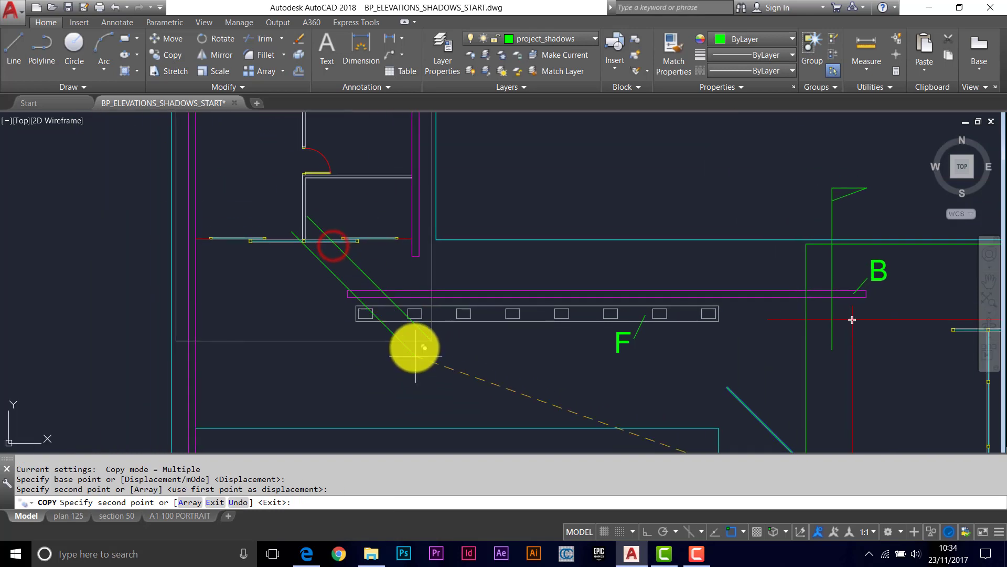
key("Return")
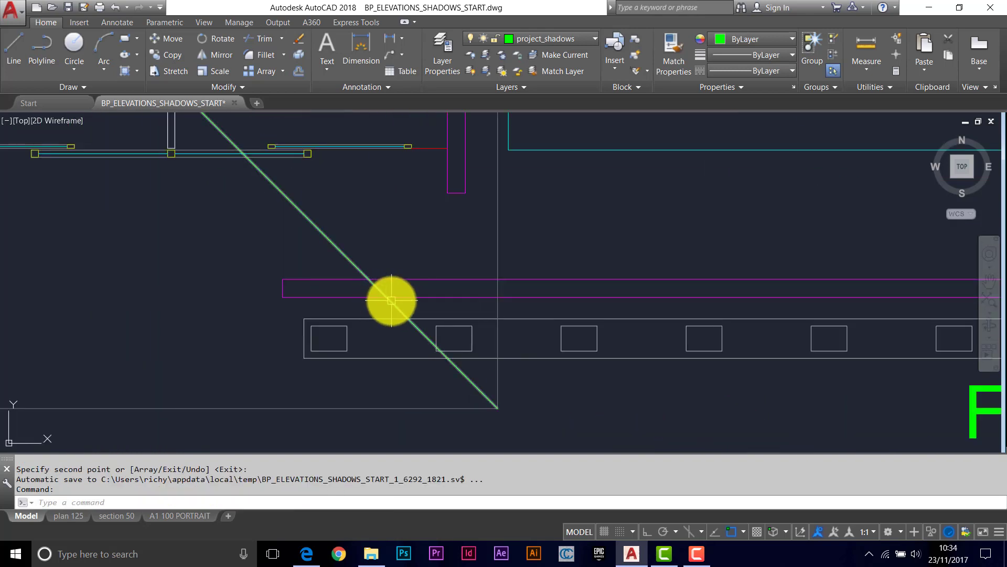
- Start a line where the copied shadow crosses wall B, heading up to the elevation
type("l")
key("Return")
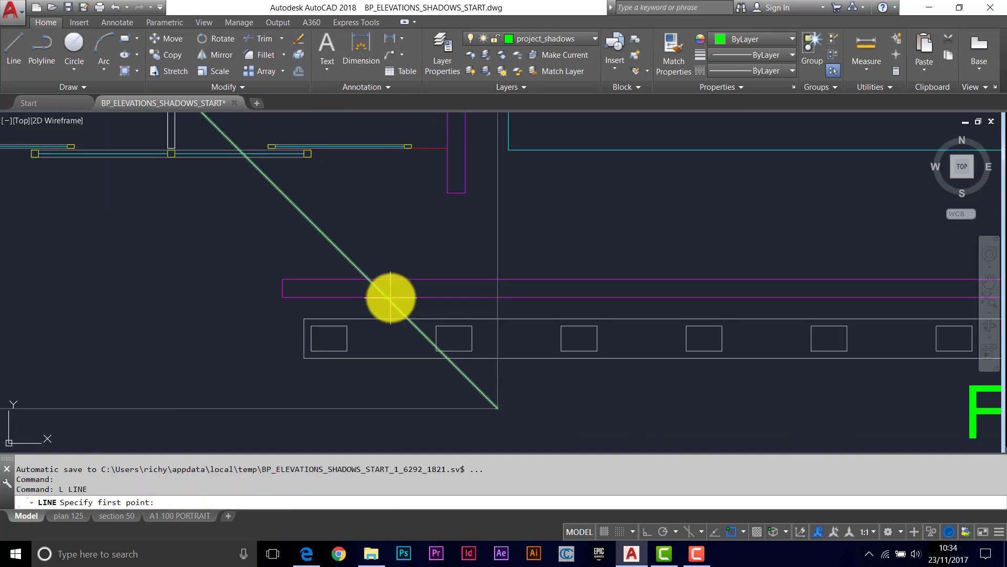
left_click(390, 297)
scroll(387, 234, "down", 3)
middle_click_drag(387, 234, 385, 396)
scroll(400, 289, "up", 5)
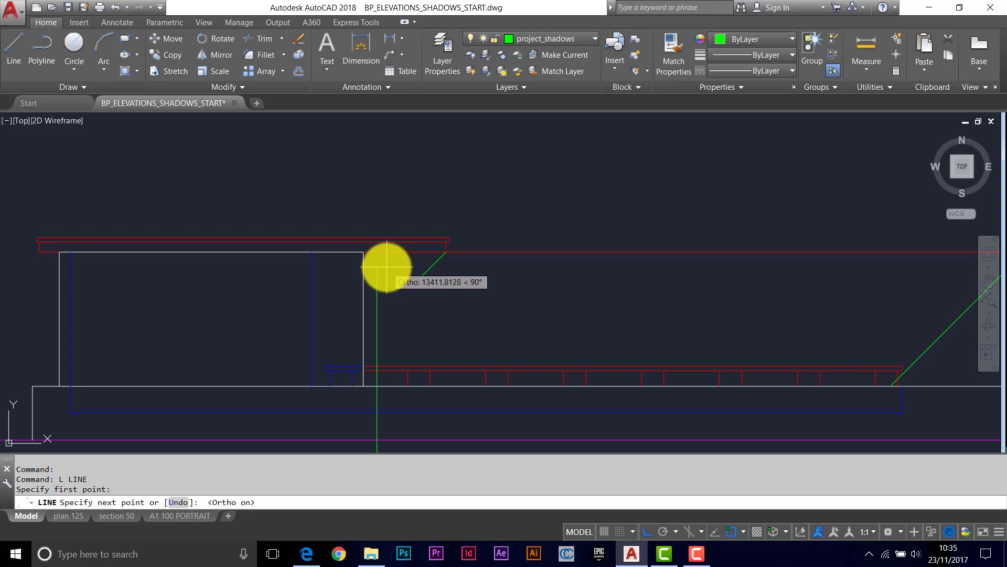
- Finish the vertical projection line in the elevation and extend the diagonal to it
left_click(386, 267)
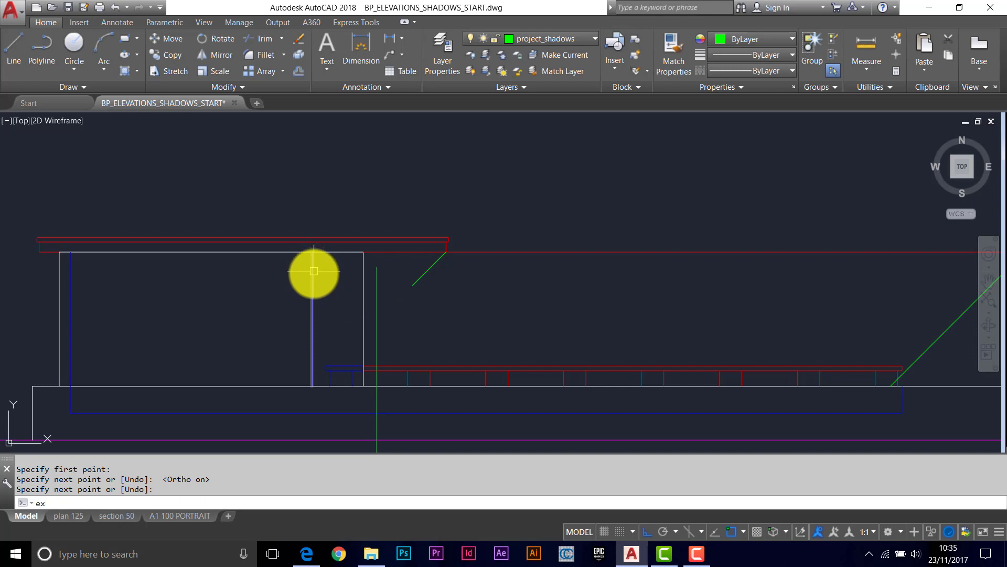
key("Return")
left_click(375, 286)
key("Return")
key("Return")
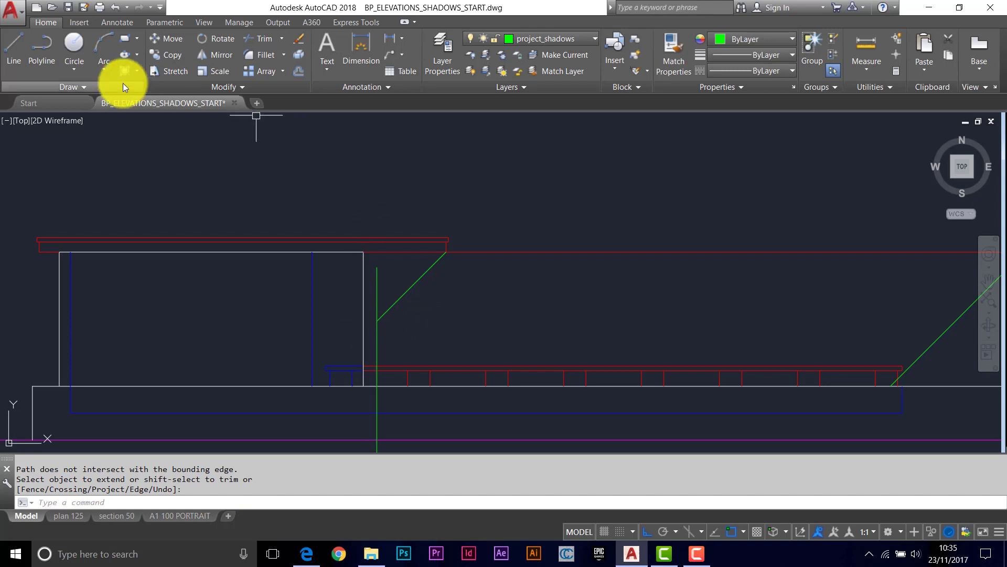
- Draw the shadow's bottom edge across to the wall and erase the vertical projection line
left_click(13, 47)
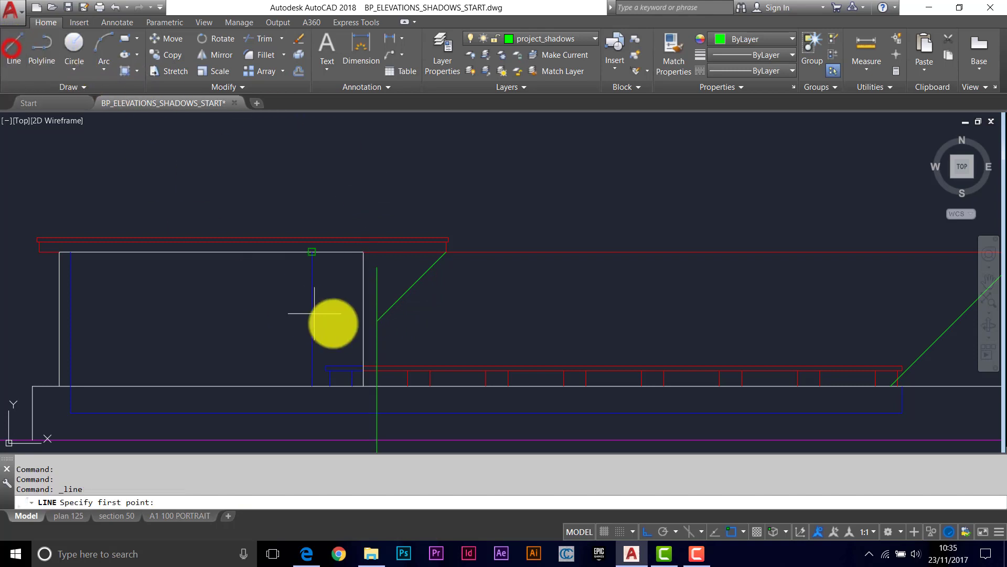
left_click(362, 318)
key("Return")
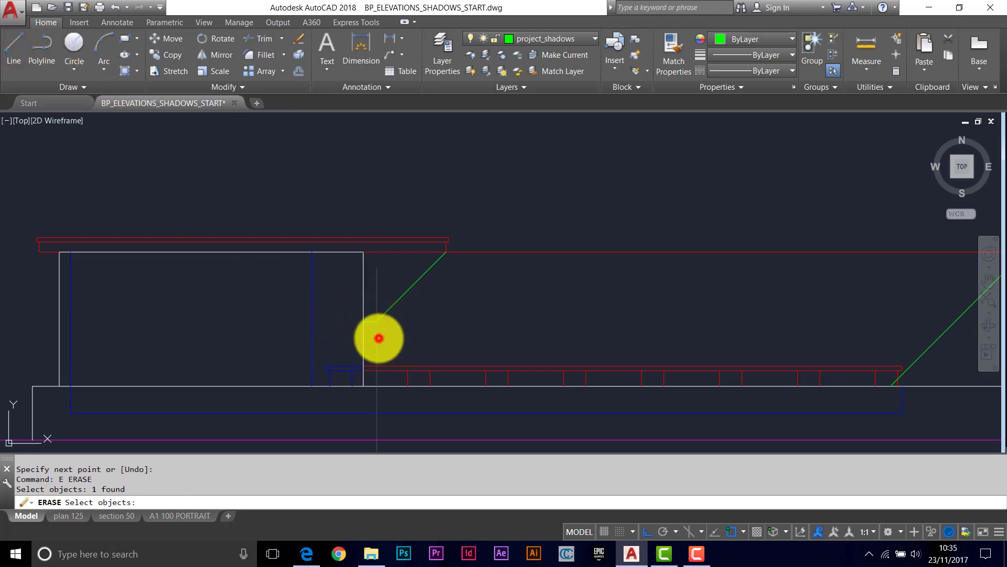
key("Return")
- Trace the shadow beneath the roof as a closed four-corner polyline
type("pl")
key("Return")
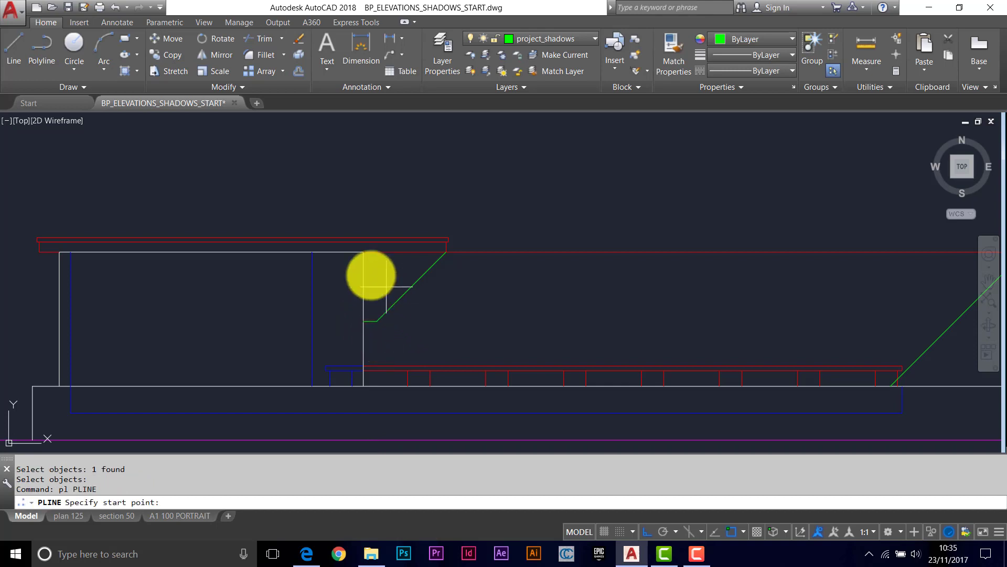
left_click(363, 252)
left_click(445, 253)
left_click(377, 320)
left_click(364, 321)
type("c")
key("Return")
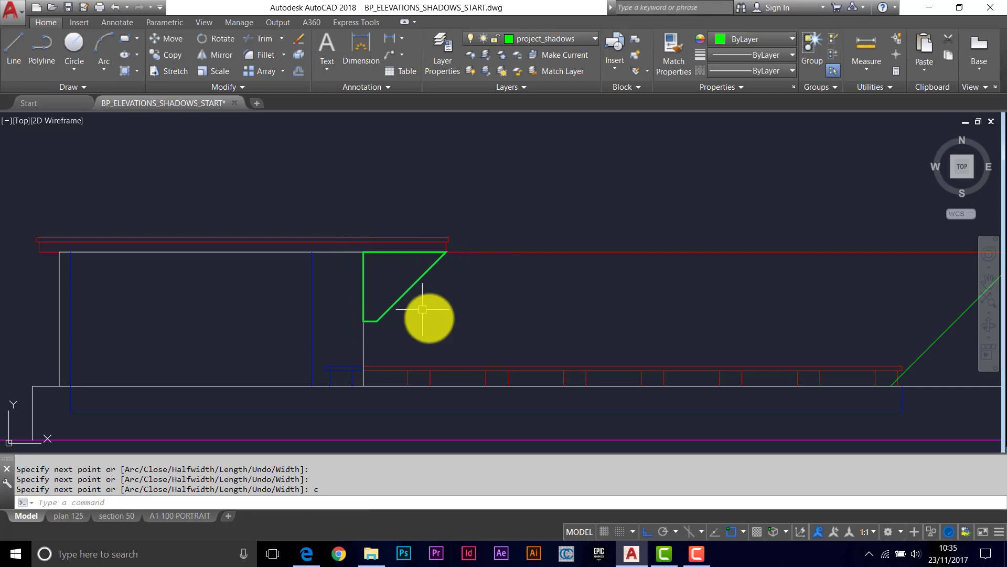
- Erase the selected shadow outline polyline
key("Escape")
key("Escape")
type("e")
key("Return")
left_click(416, 285)
scroll(453, 311, "down", 4)
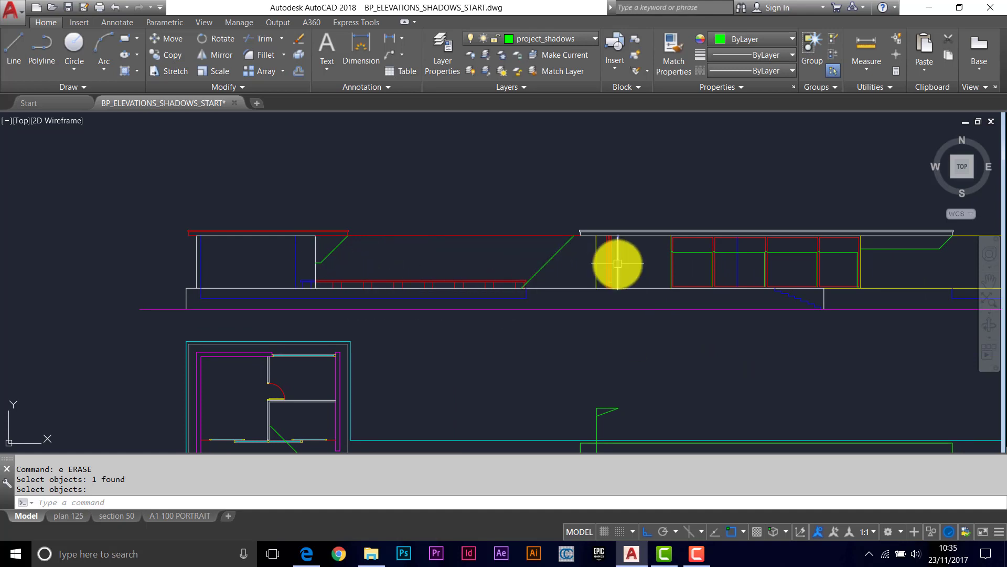
- Delete the F, B and A labels along with their leaders
scroll(622, 262, "down", 1)
scroll(583, 259, "up", 5)
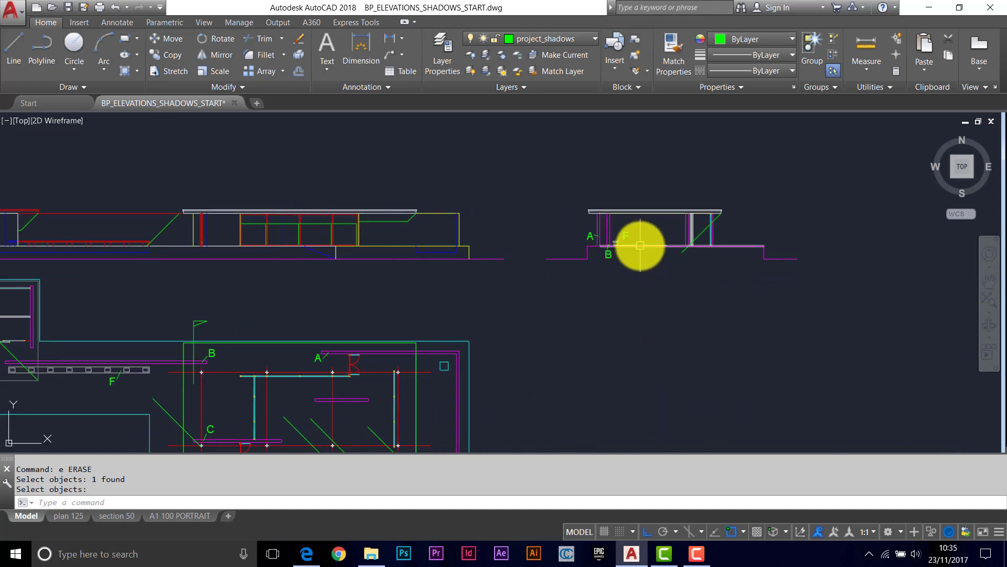
scroll(639, 241, "up", 3)
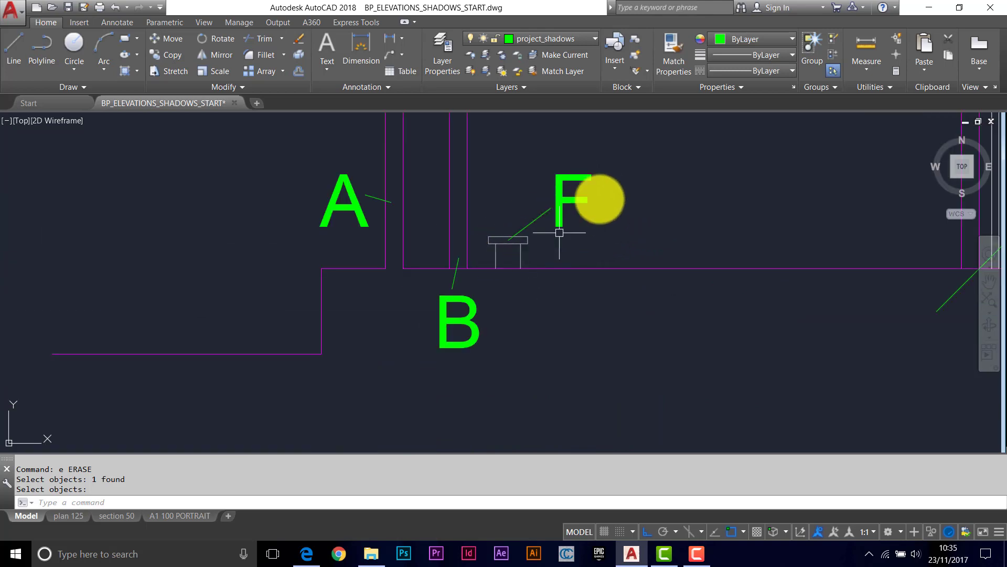
left_click(608, 163)
left_click(524, 217)
key("Delete")
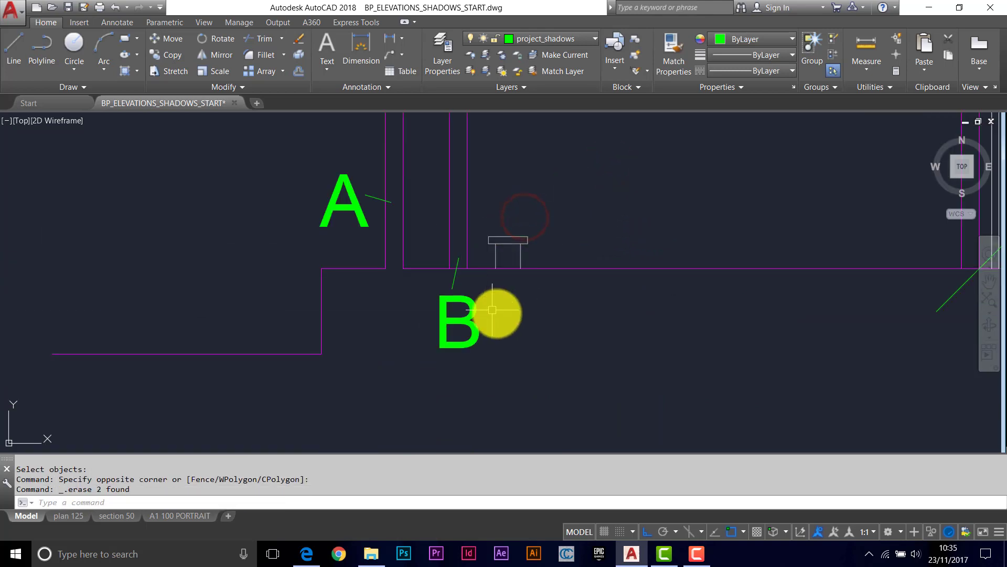
left_click(510, 277)
left_click(396, 361)
key("Delete")
left_click(375, 156)
left_click(320, 239)
key("Delete")
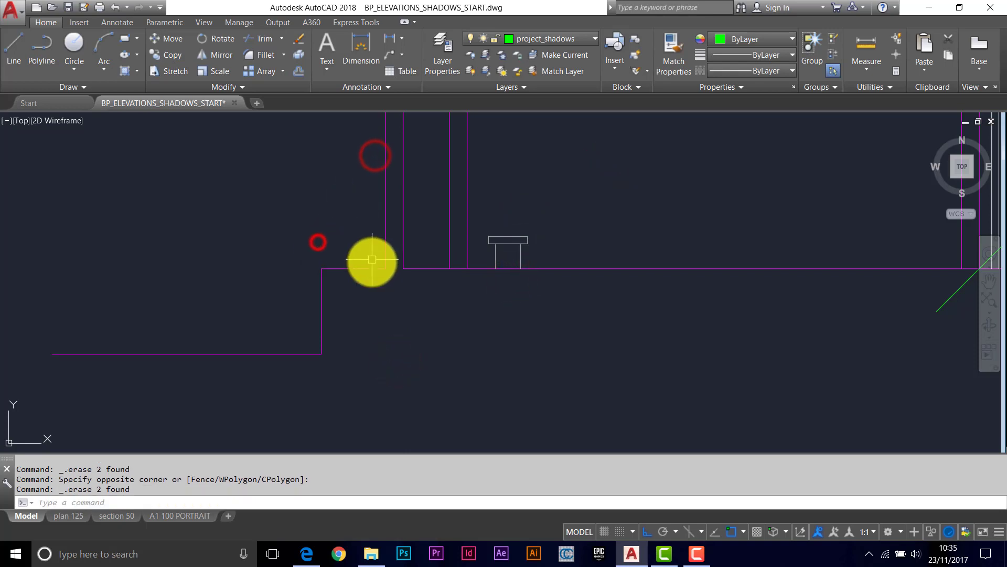
- Copy the green 45° shadow line from the beam corner to both seat-top corners
scroll(348, 260, "down", 2)
scroll(391, 299, "up", 2)
middle_click_drag(470, 286, 350, 291)
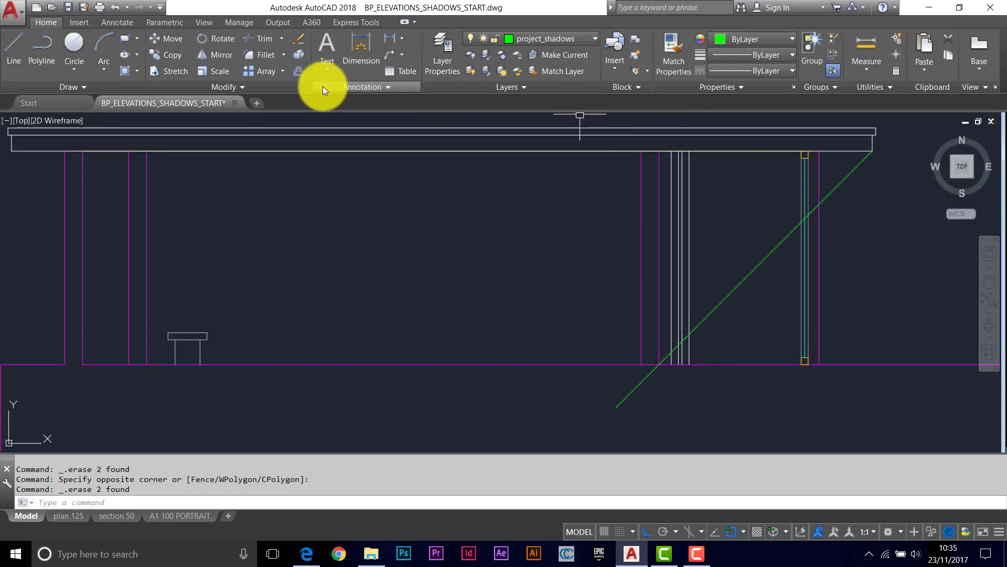
left_click(173, 54)
left_click(861, 169)
key("Return")
left_click(868, 152)
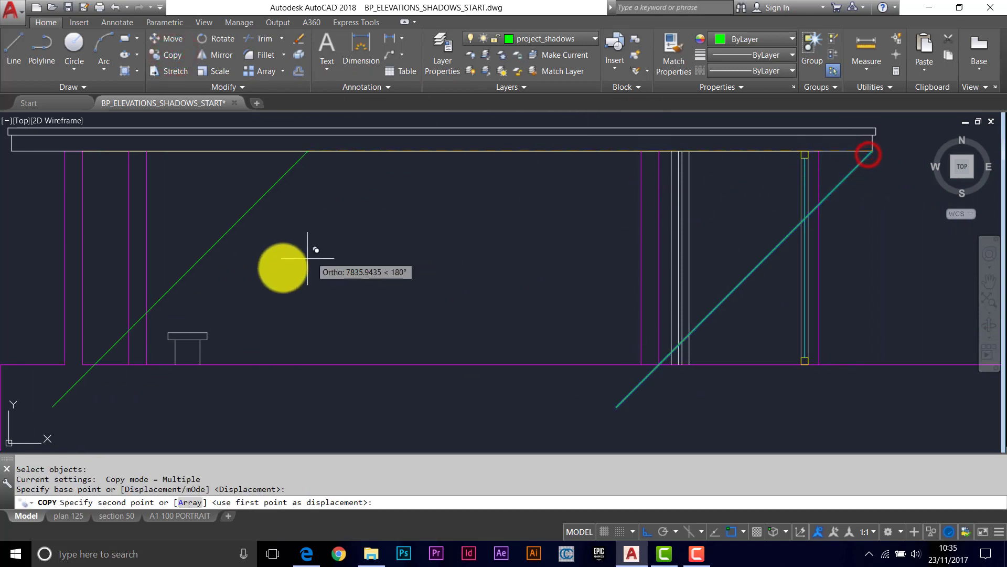
middle_click_drag(255, 283, 489, 234)
scroll(404, 287, "up", 2)
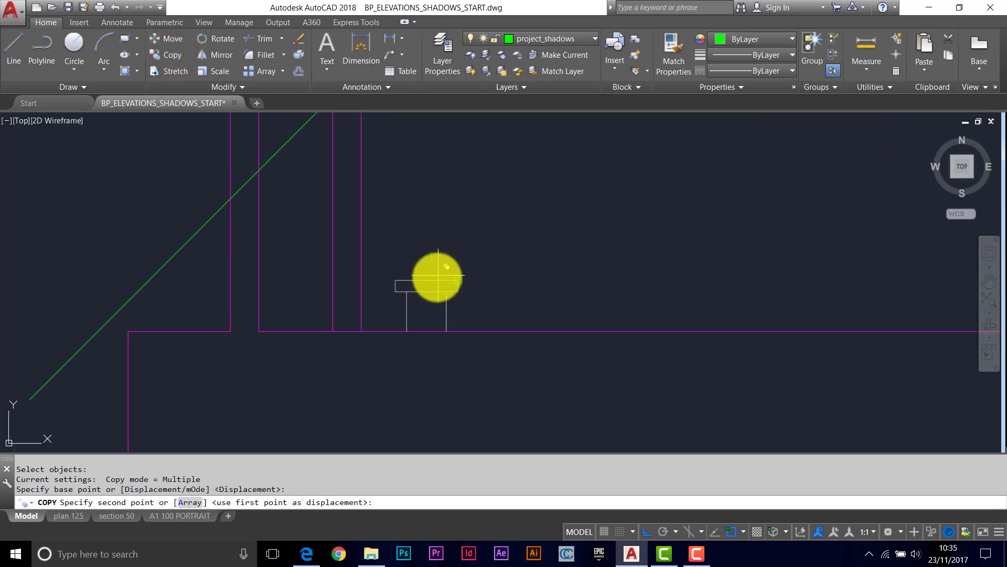
left_click(395, 280)
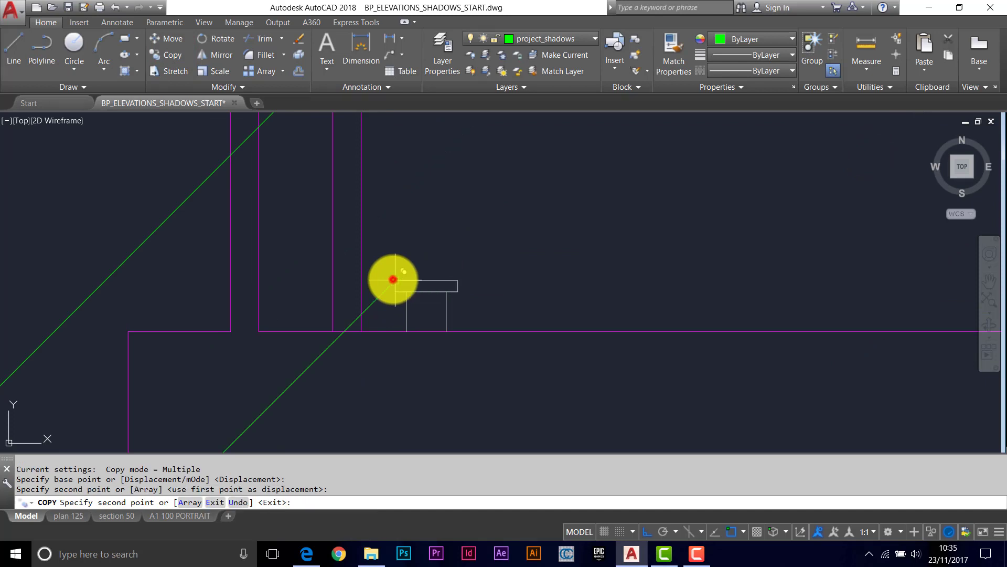
left_click(456, 298)
key("Return")
scroll(394, 335, "up", 2)
middle_click_drag(367, 337, 394, 294)
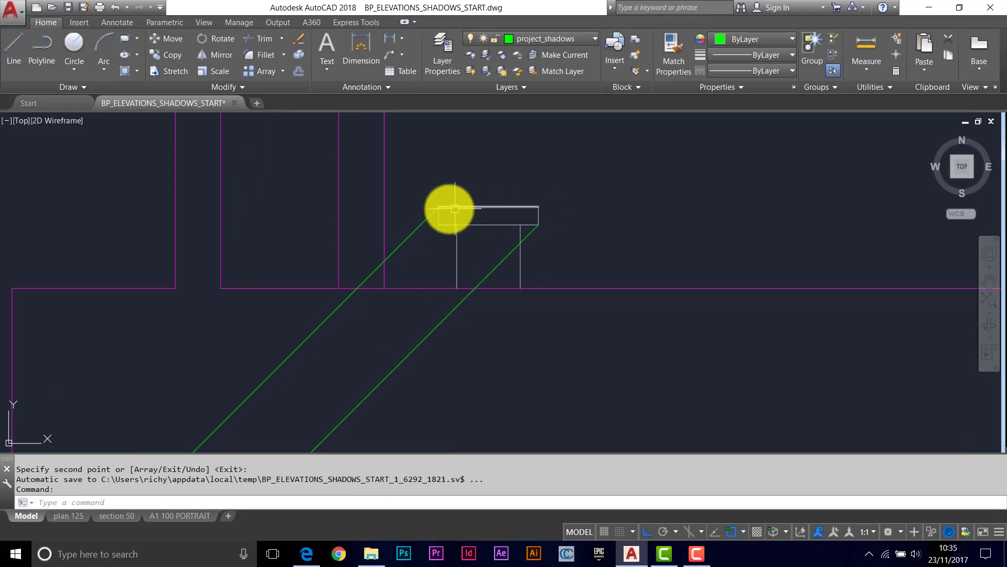
type("pl")
key("Return")
left_click(382, 268)
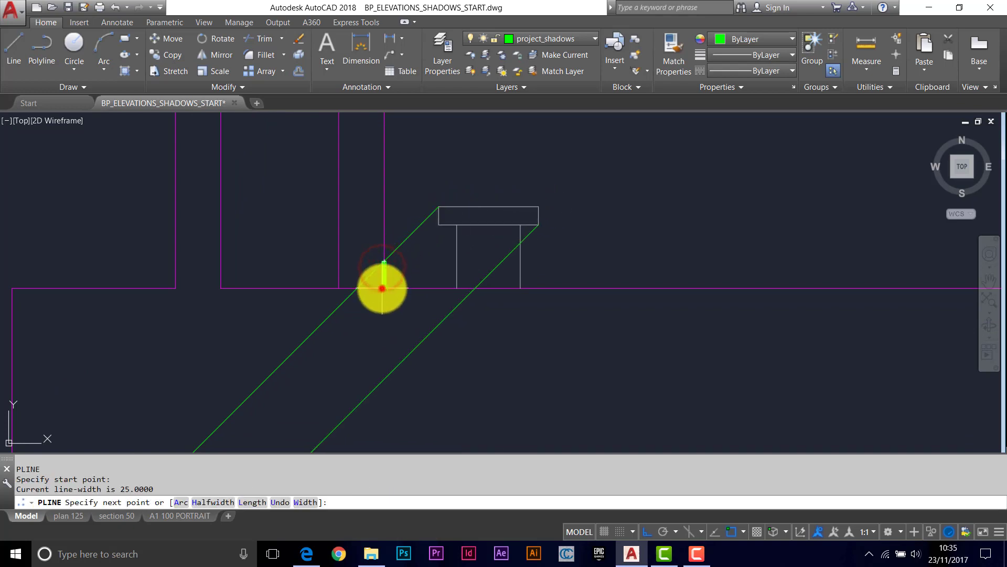
left_click(382, 288)
left_click(476, 286)
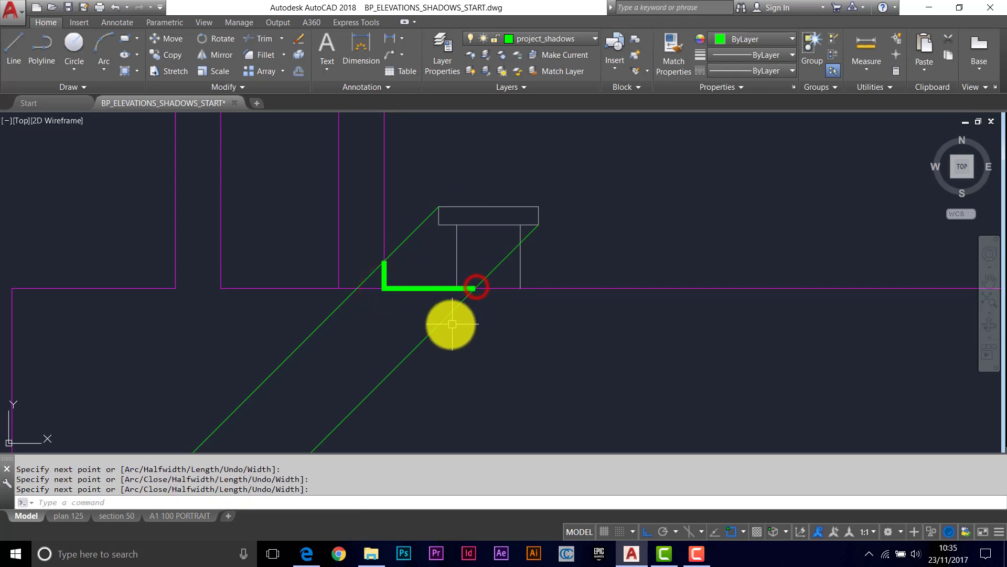
key("Return")
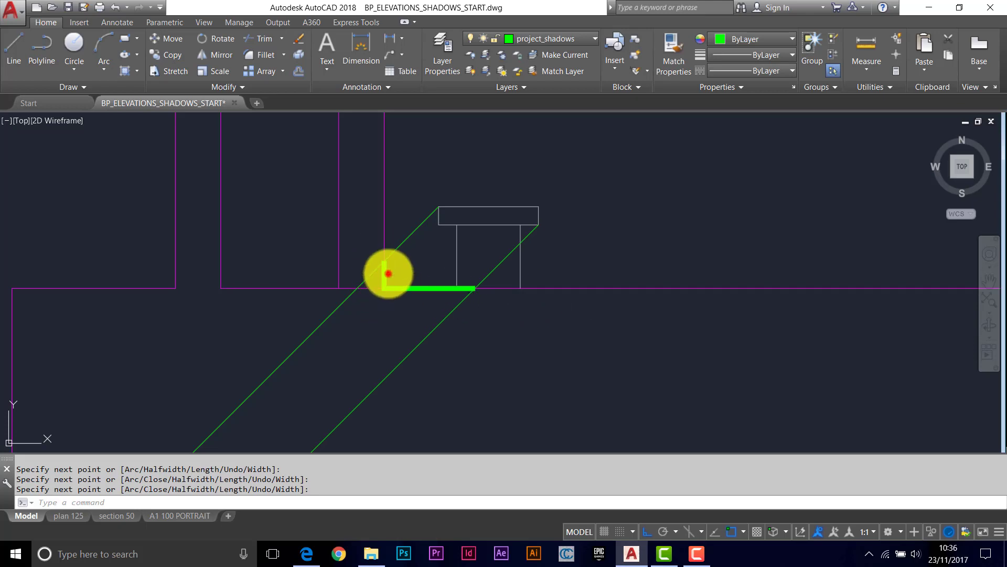
key("Delete")
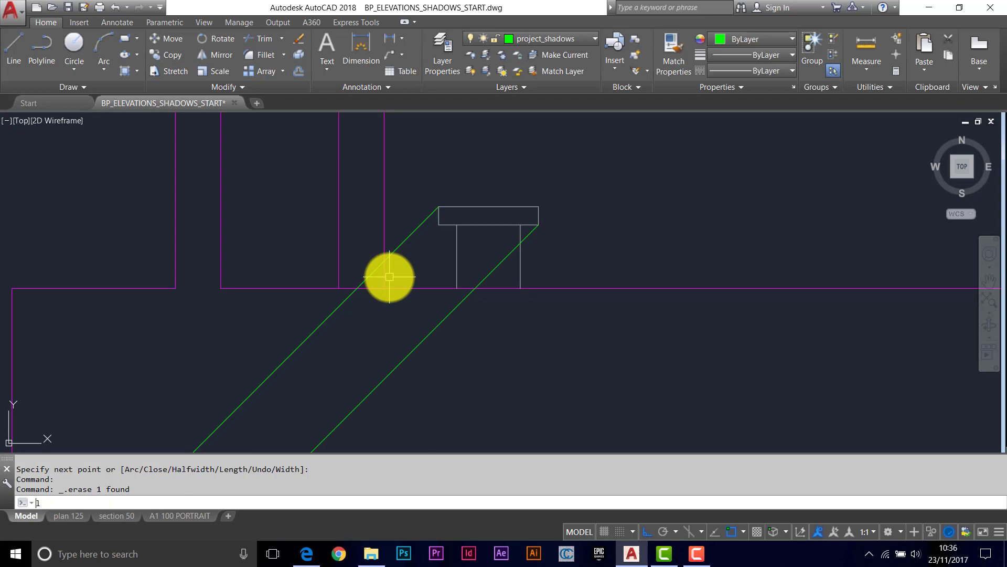
type("l")
key("Return")
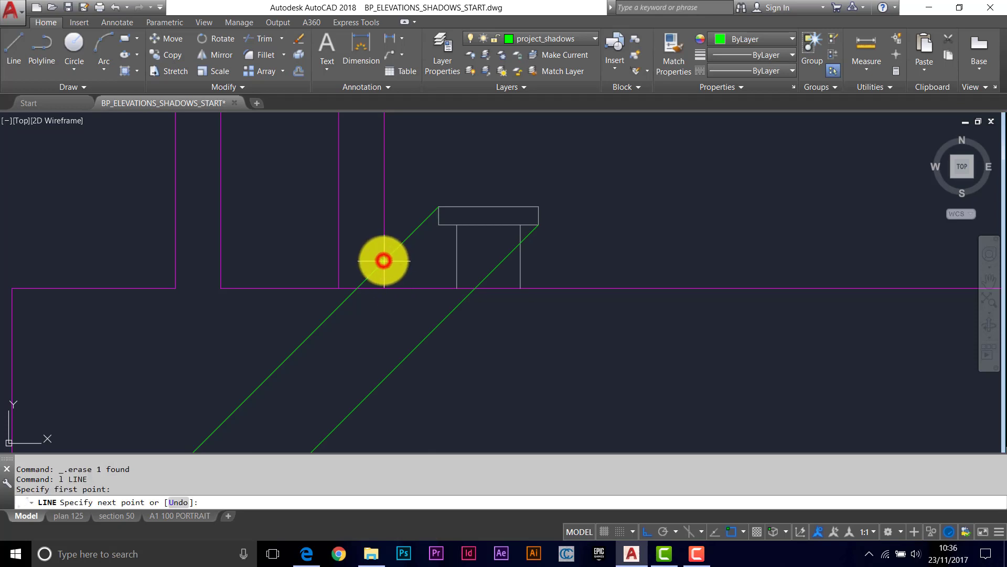
- End the horizontal shadow line at the wall line
scroll(383, 261, "down", 3)
scroll(270, 259, "down", 3)
mouse_move(270, 258)
middle_mouse_down()
mouse_move(540, 265)
mouse_move(463, 279)
mouse_move(286, 267)
middle_mouse_up()
scroll(551, 272, "up", 3)
scroll(248, 261, "up", 2)
scroll(248, 261, "up", 3)
left_click(54, 259)
key("Return")
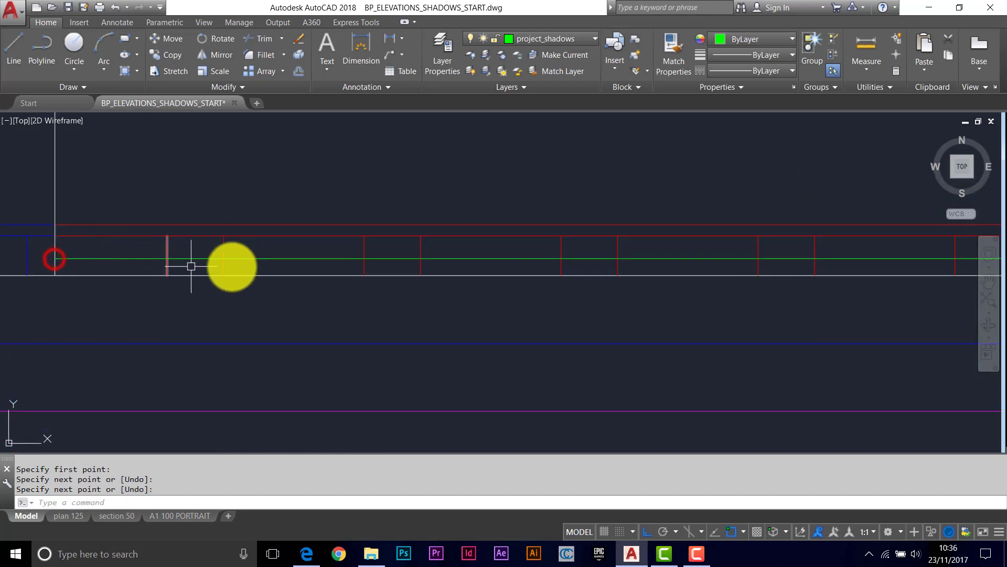
- Begin a thick polyline outline on the red roof line where the diagonal meets it
scroll(386, 254, "down", 2)
middle_click_drag(387, 253, 308, 247)
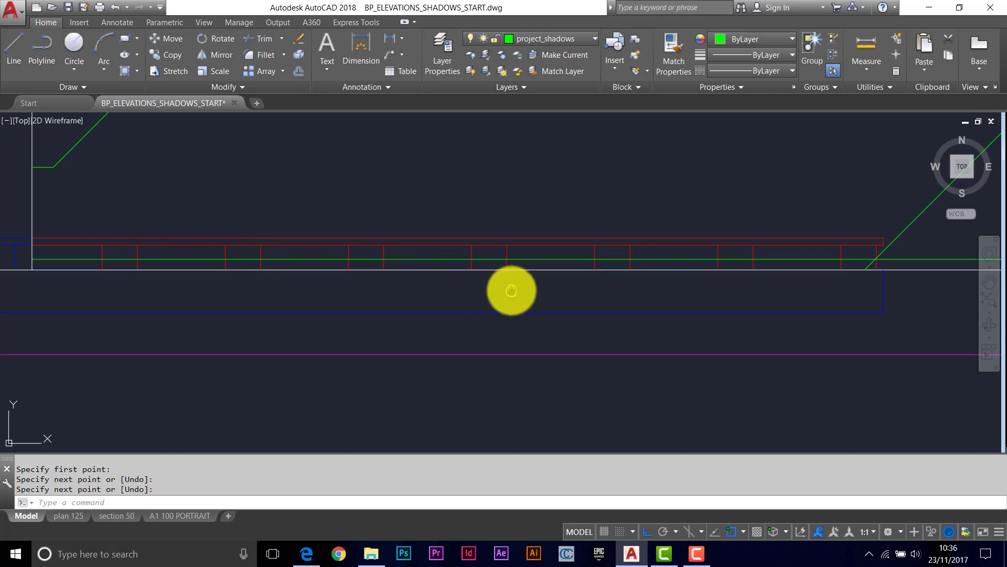
middle_click_drag(512, 290, 240, 263)
scroll(614, 259, "up", 4)
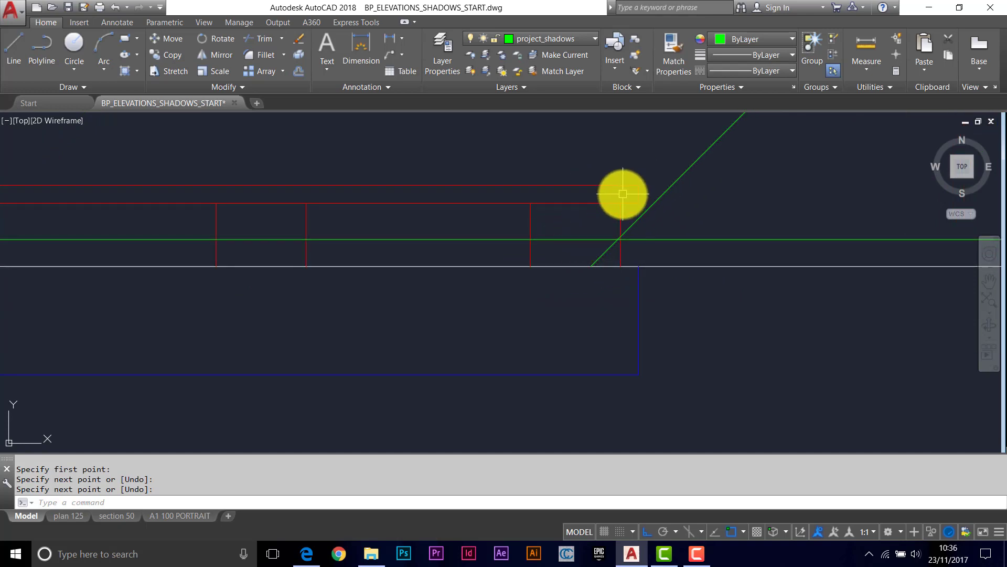
type("l")
key("Return")
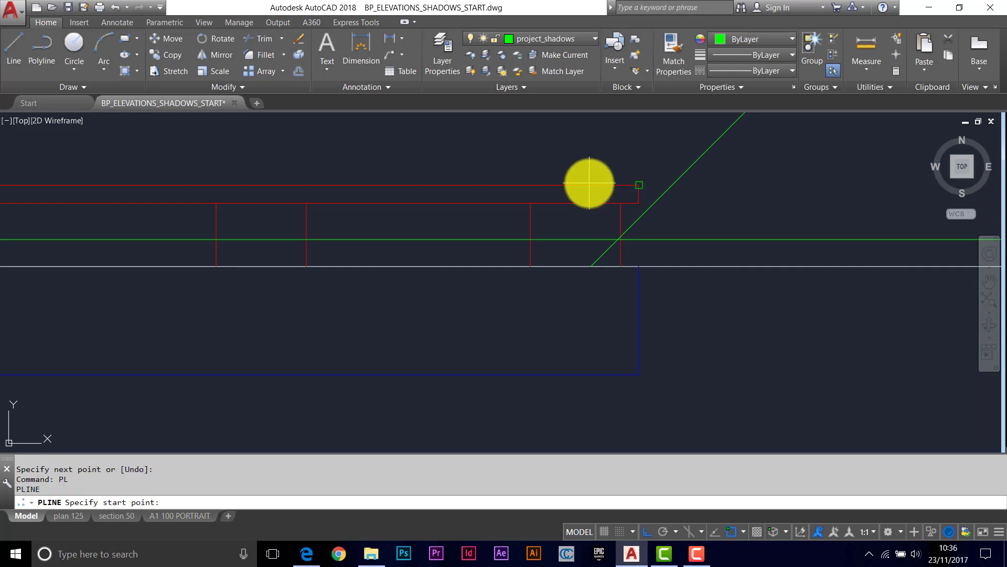
left_click(588, 185)
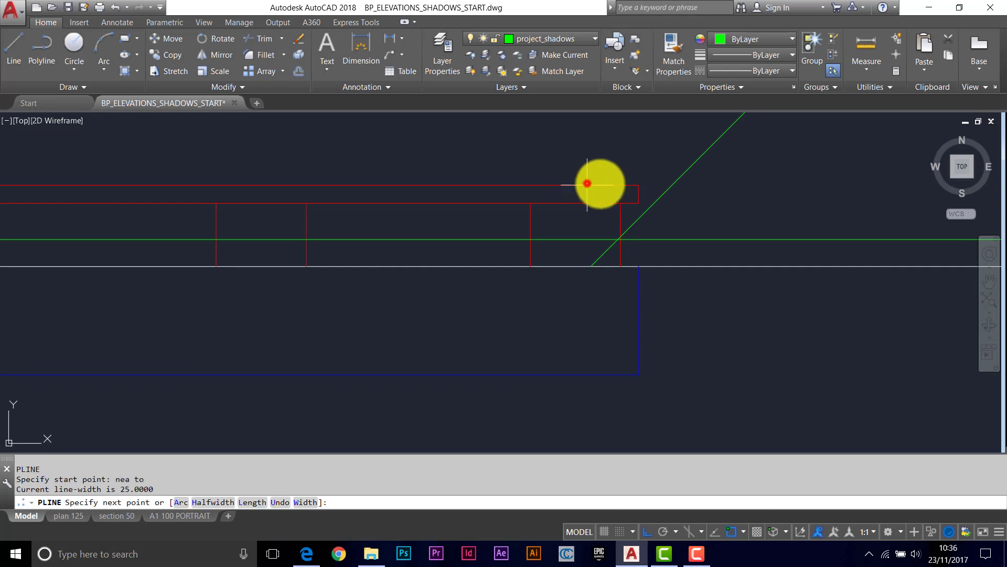
left_click(638, 186)
left_click(636, 202)
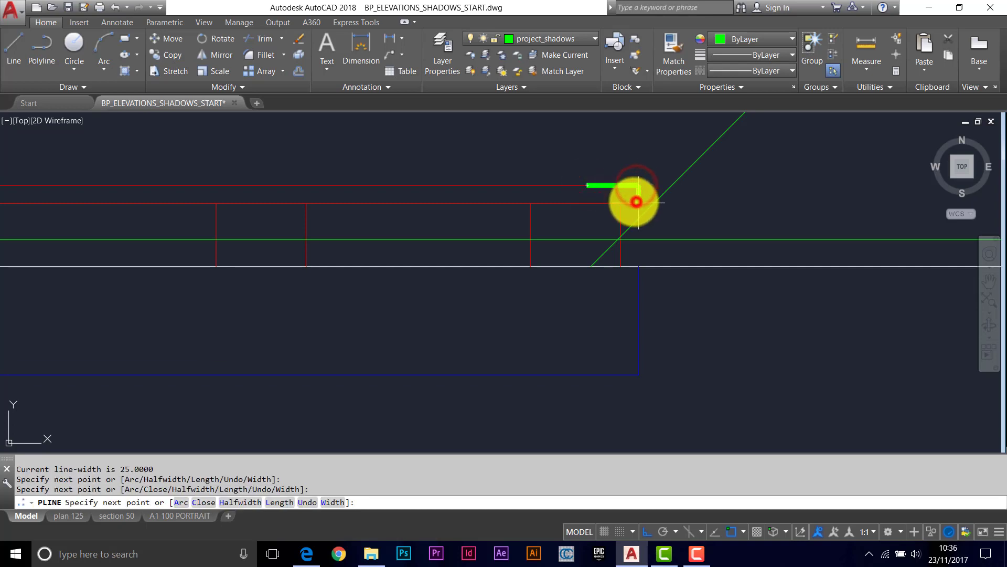
- Copy the 45° diagonal shadow line from its top end to the outline's corner
left_click(588, 204)
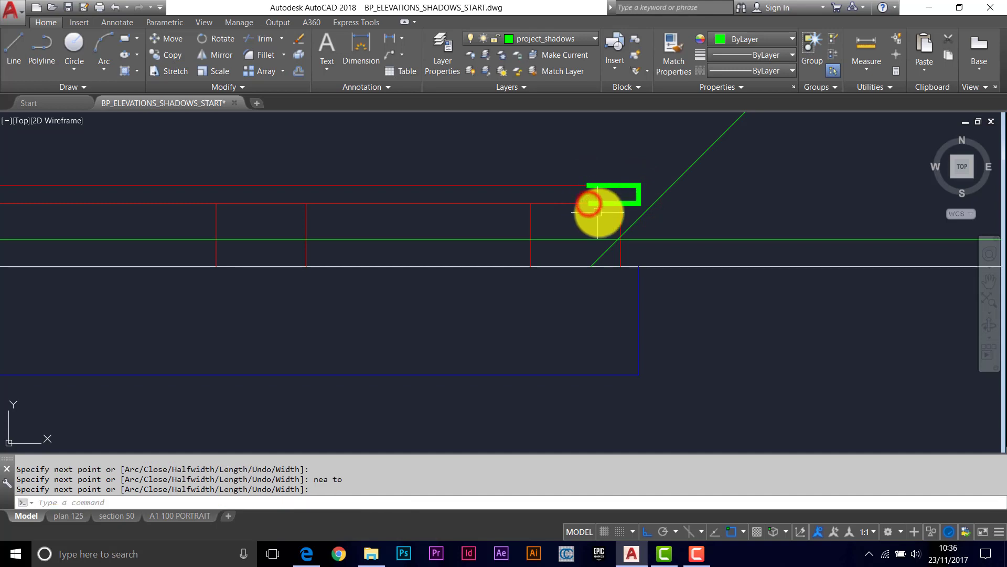
mouse_move(593, 208)
middle_mouse_down()
mouse_move(561, 252)
mouse_move(635, 225)
mouse_move(569, 270)
middle_mouse_up()
scroll(585, 249, "down", 2)
type("p")
key("Return")
scroll(627, 198, "down", 2)
left_click(630, 207)
key("Return")
left_click(674, 168)
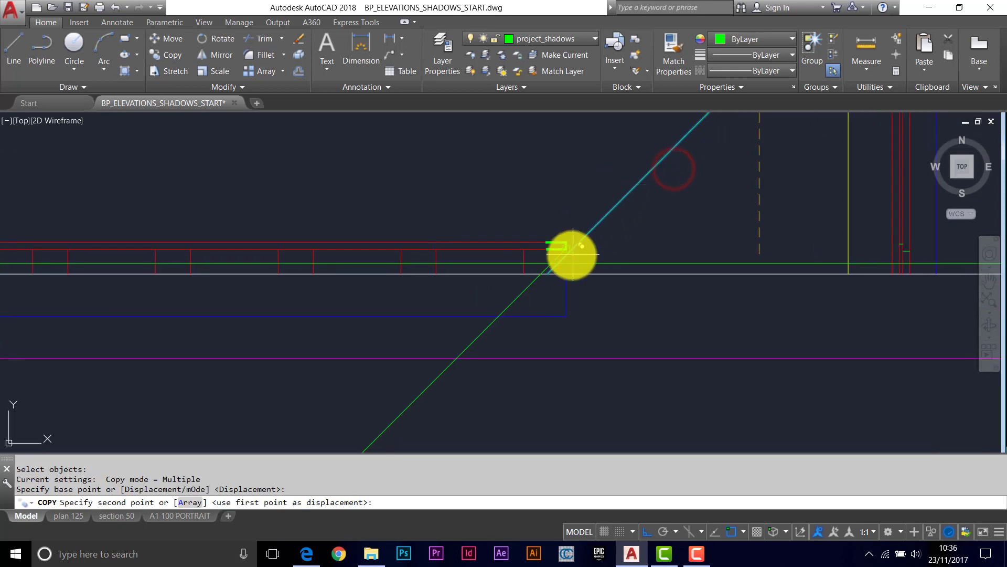
scroll(572, 255, "up", 5)
left_click(542, 199)
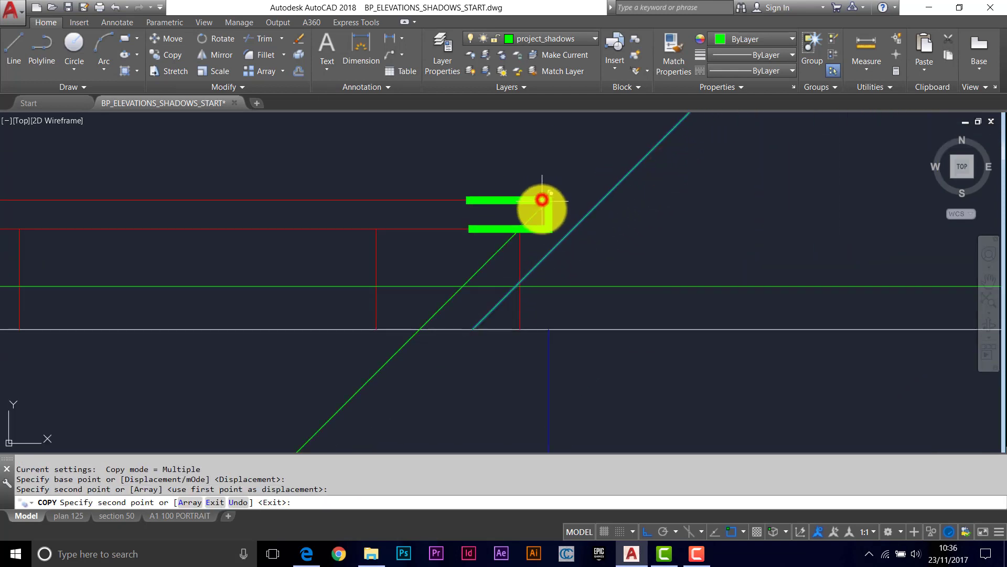
left_click(542, 235)
key("Return")
- Copy the trial outline shapes down onto the green shadow line
middle_click_drag(527, 261, 576, 232)
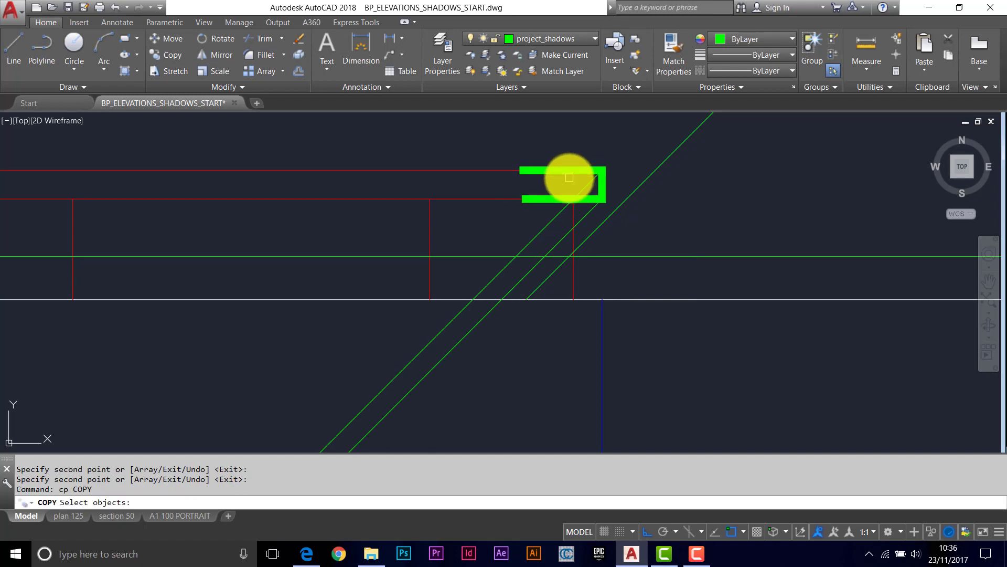
left_click(571, 174)
key("Return")
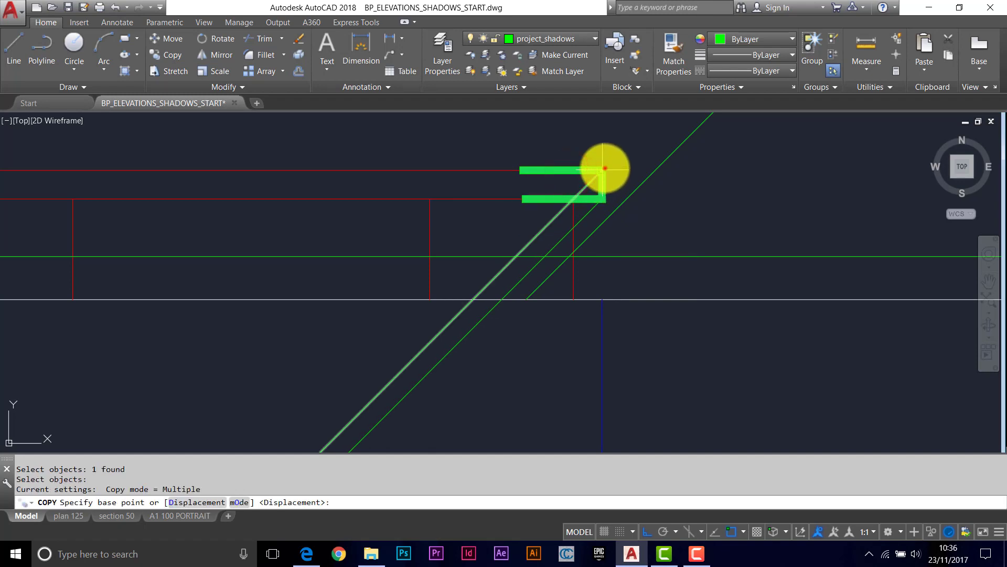
left_click(605, 167)
left_click(516, 255)
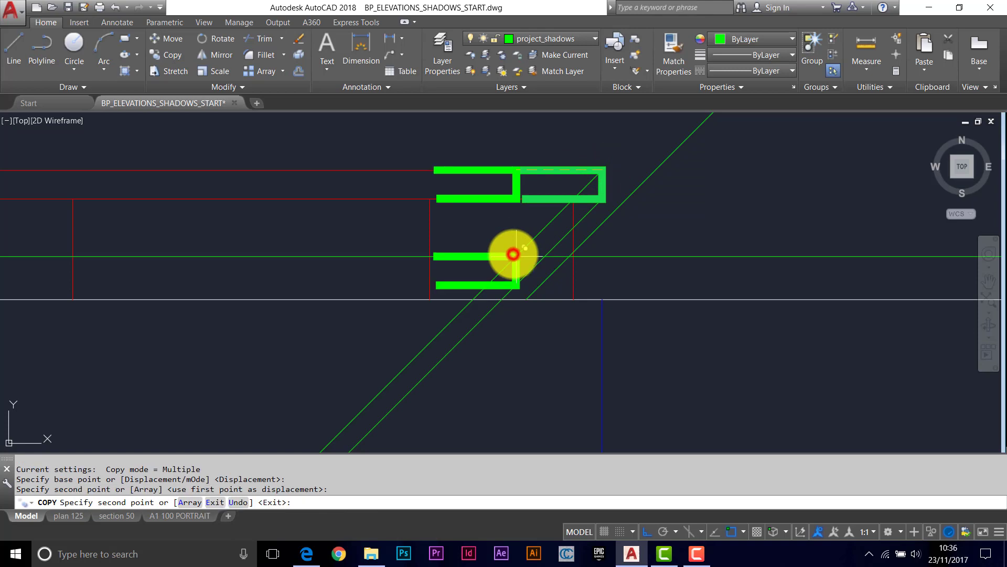
key("Return")
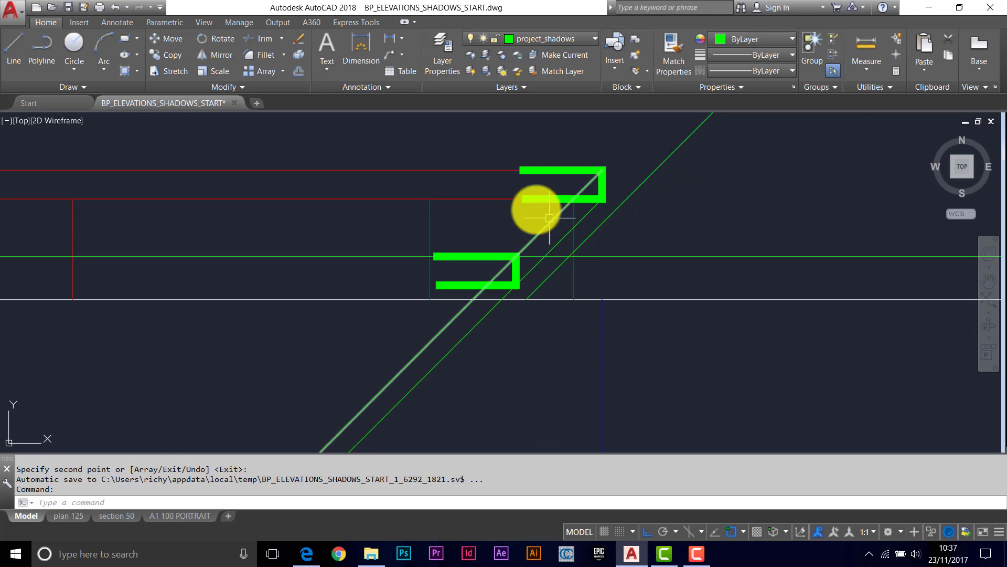
- Delete the lower copied outline and the two extra diagonal lines
left_click(449, 259)
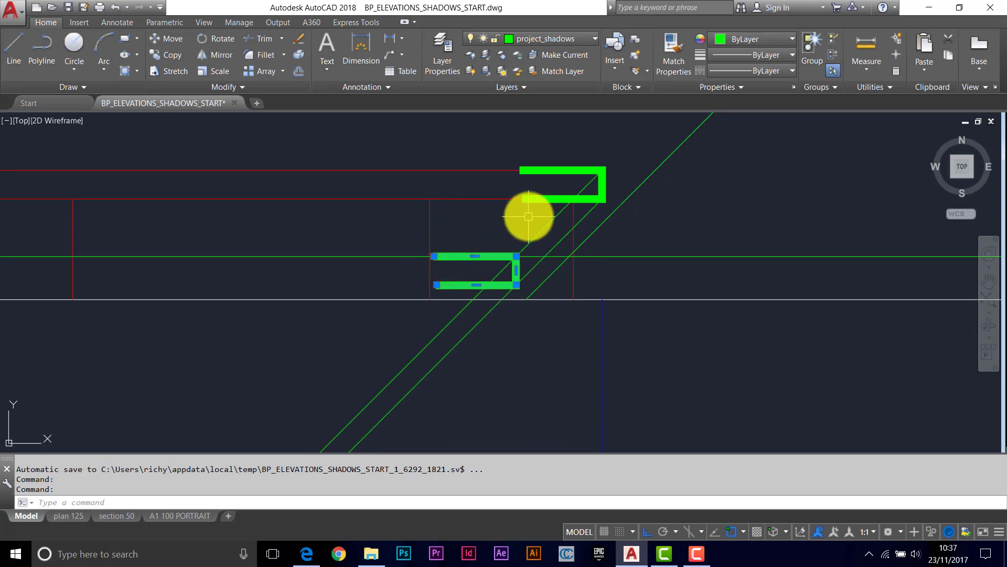
key("Delete")
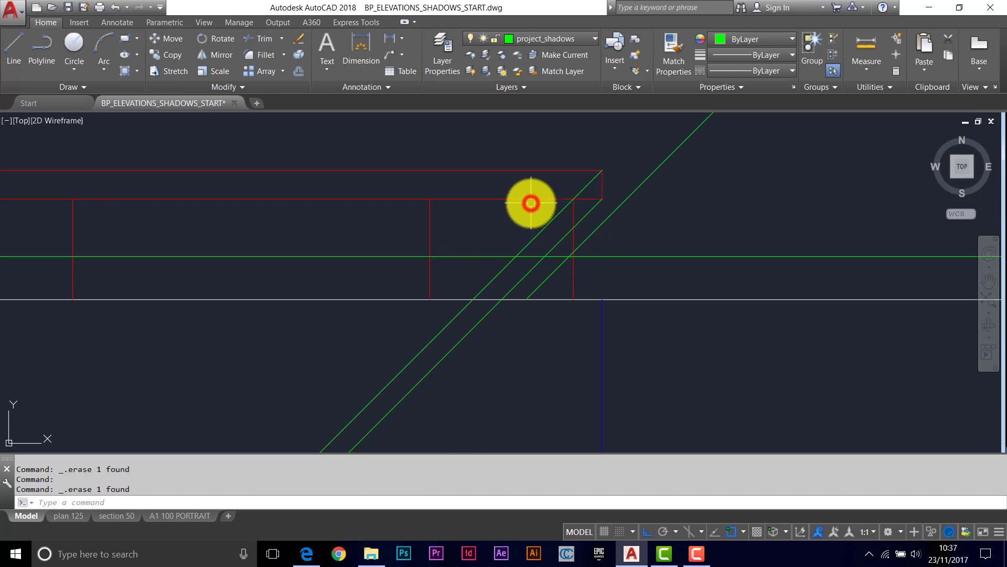
left_click(581, 185)
left_click(586, 215)
key("Delete")
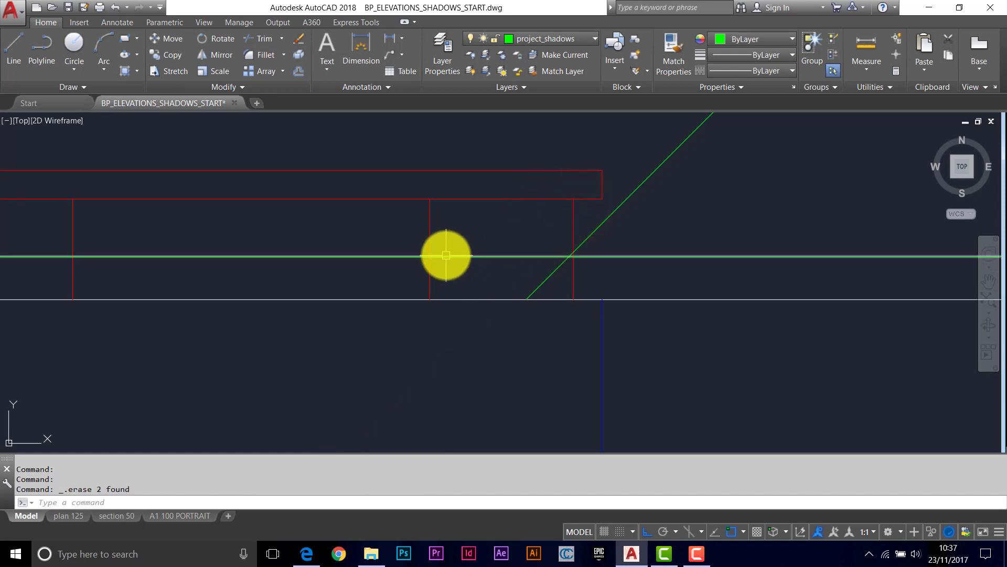
- Trim the green line off to the right of the red vertical
type("tr")
key("Return")
left_click(432, 235)
key("Return")
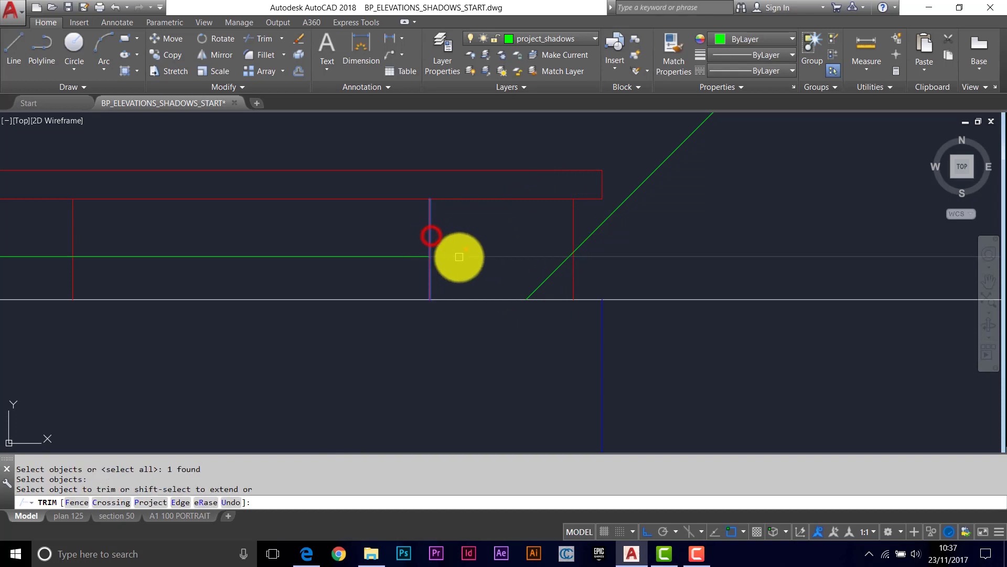
left_click(459, 257)
left_click(444, 281)
scroll(342, 272, "down", 5)
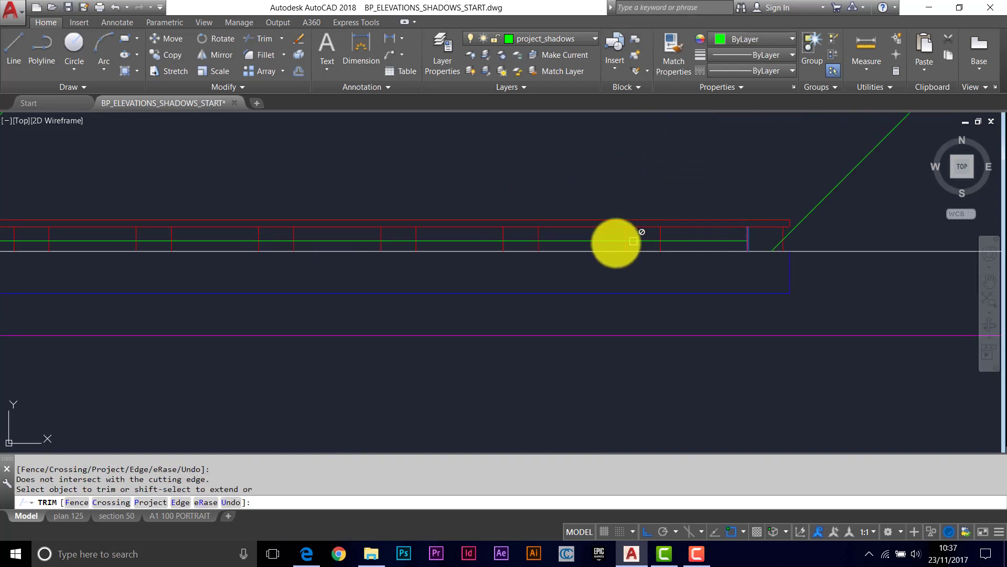
key("Return")
- Using all red verticals as cutting edges, trim six green pieces between the seat legs
middle_click_drag(510, 243, 691, 254)
key("Return")
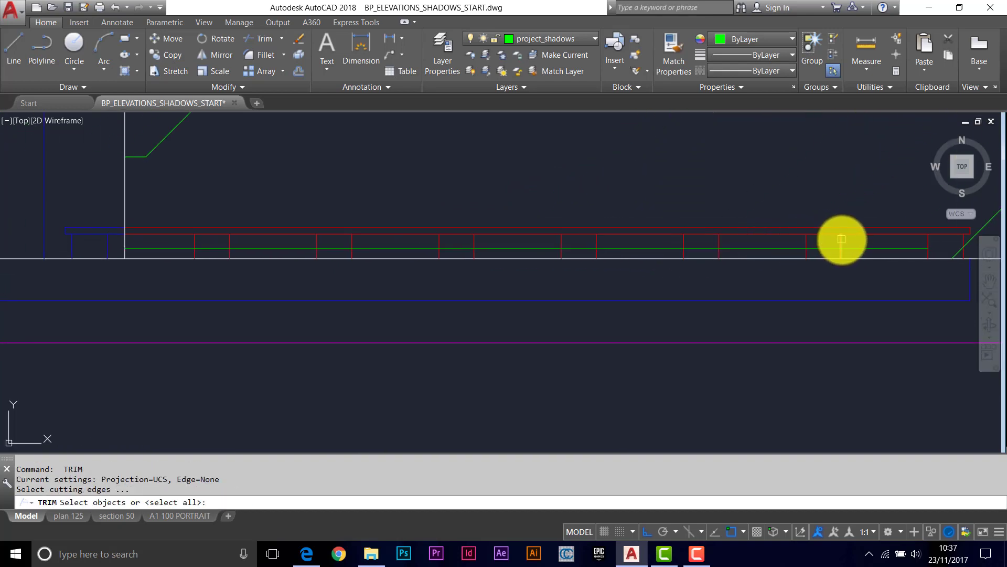
left_click(847, 240)
left_click(168, 240)
key("Return")
left_click(213, 248)
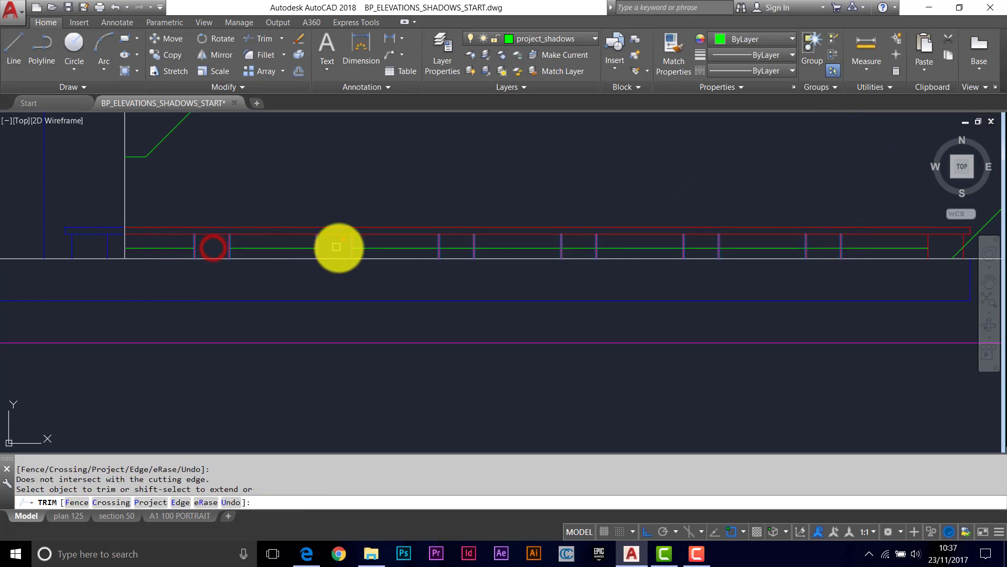
left_click(336, 248)
left_click(463, 248)
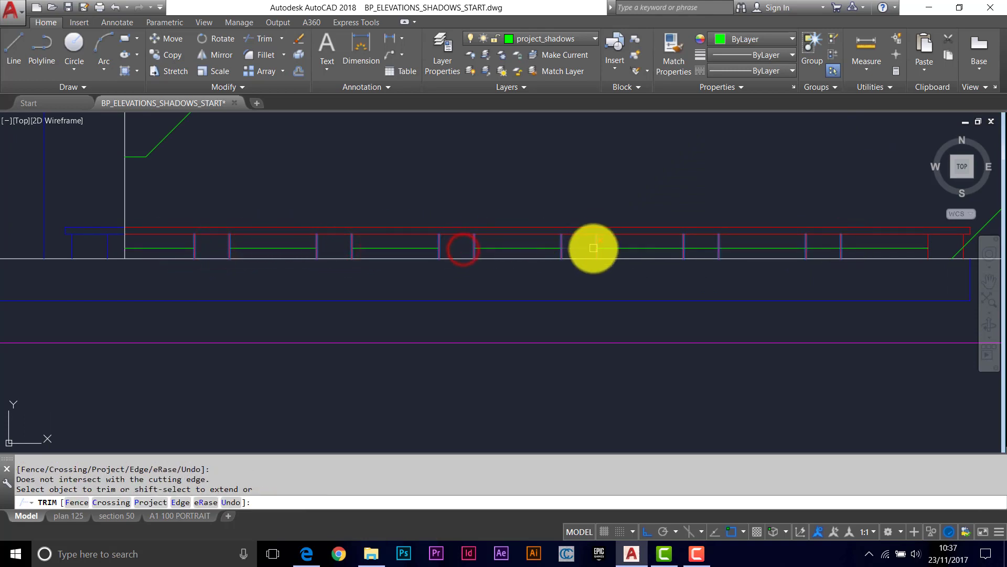
left_click(589, 247)
left_click(707, 249)
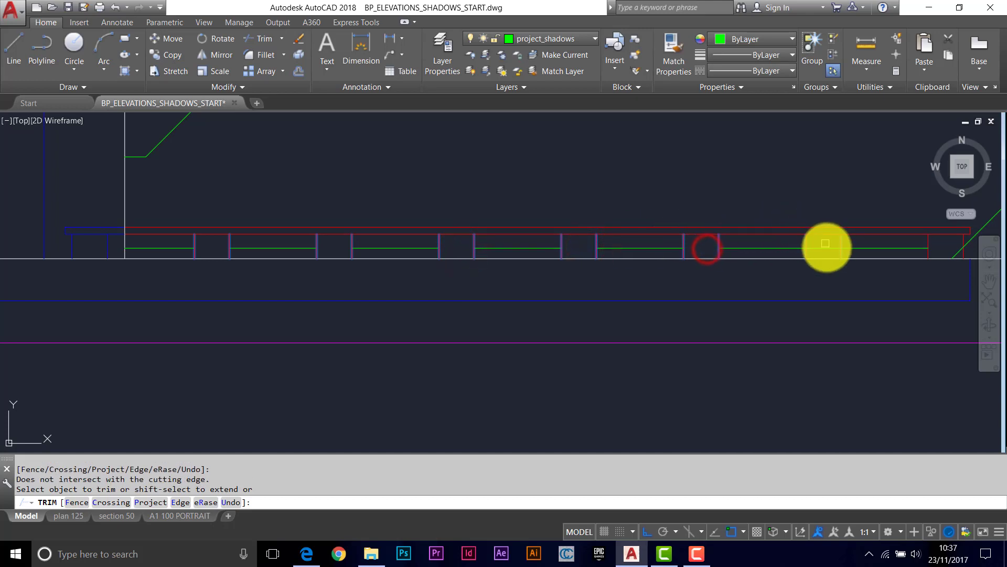
left_click(827, 248)
key("Return")
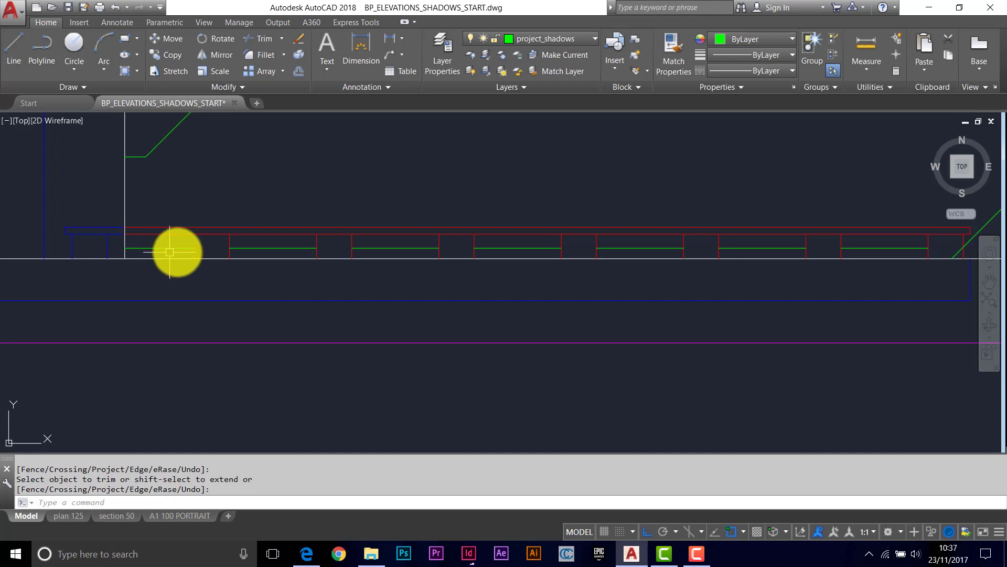
- Draw a horizontal shadow line starting where the diagonal meets the seat leg
scroll(188, 250, "down", 2)
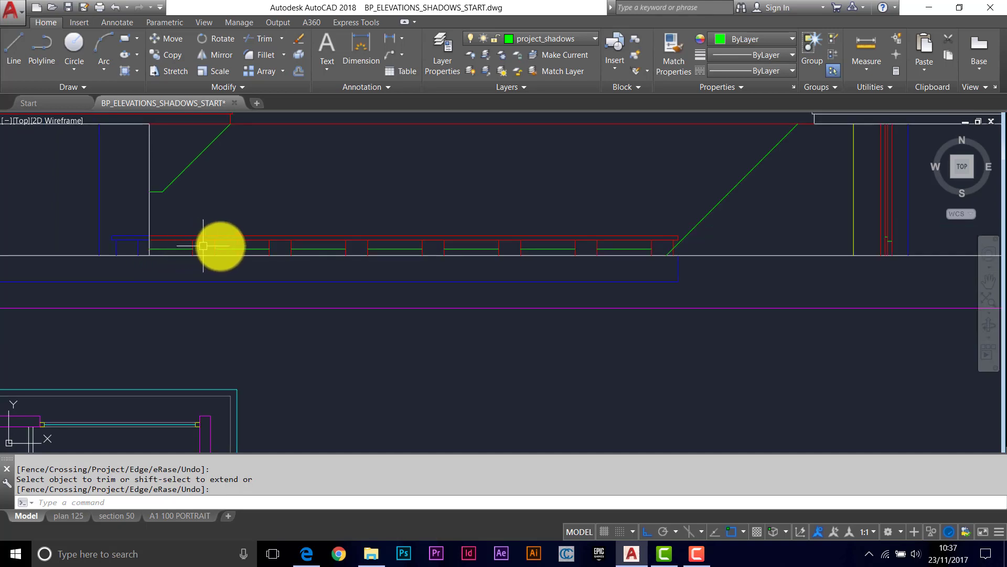
middle_click_drag(521, 254, 419, 252)
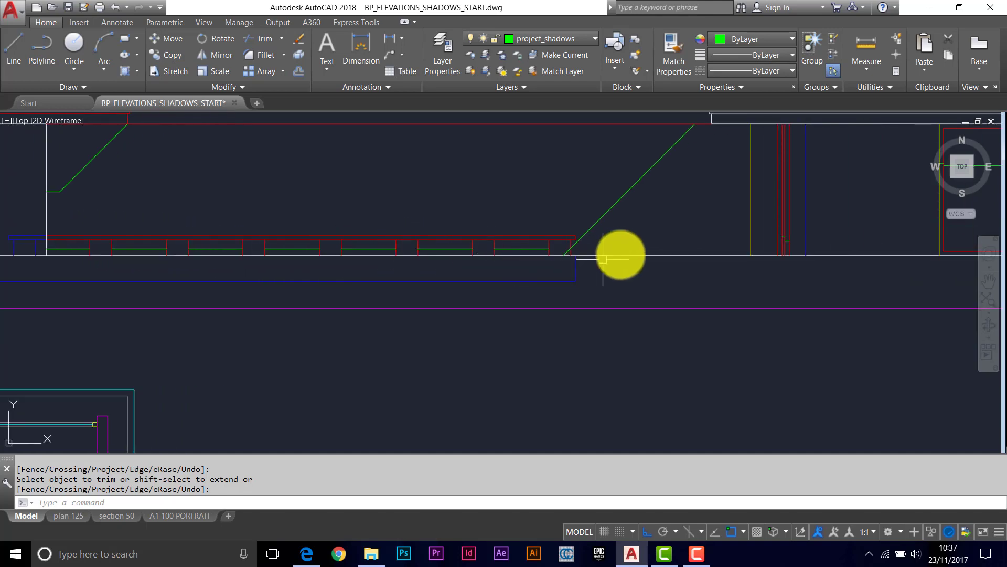
scroll(621, 254, "down", 4)
mouse_move(735, 250)
middle_mouse_down()
mouse_move(553, 218)
mouse_move(241, 226)
middle_mouse_up()
scroll(719, 225, "up", 8)
middle_click_drag(735, 189, 619, 224)
scroll(619, 224, "up", 4)
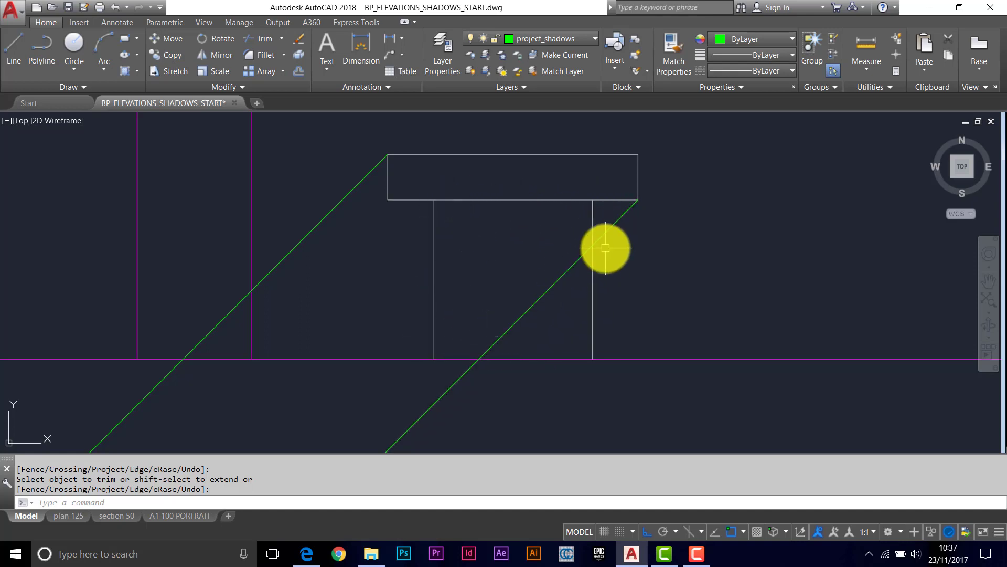
key("Return")
type("l LINE")
key("Return")
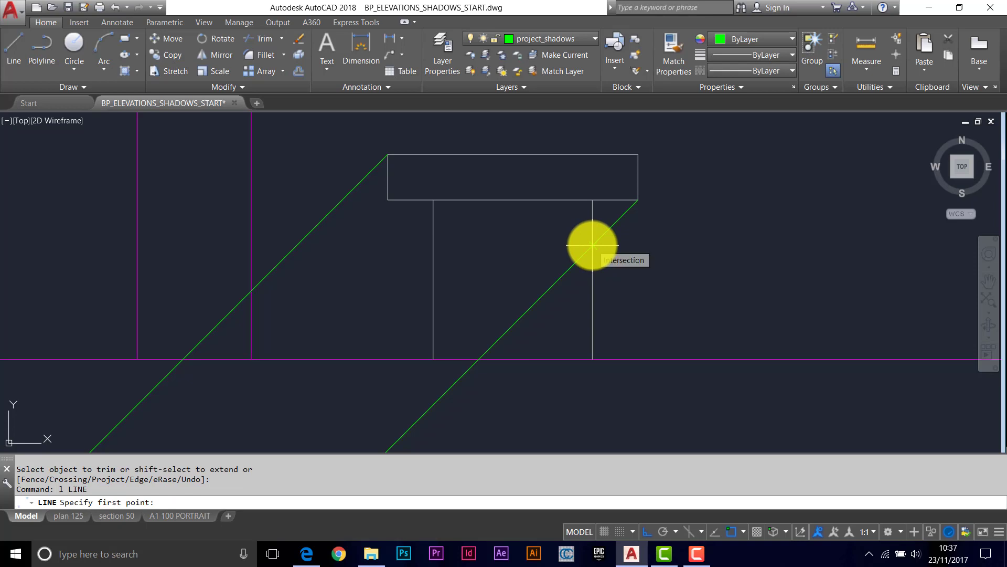
left_click(592, 245)
scroll(360, 247, "down", 5)
scroll(279, 248, "up", 2)
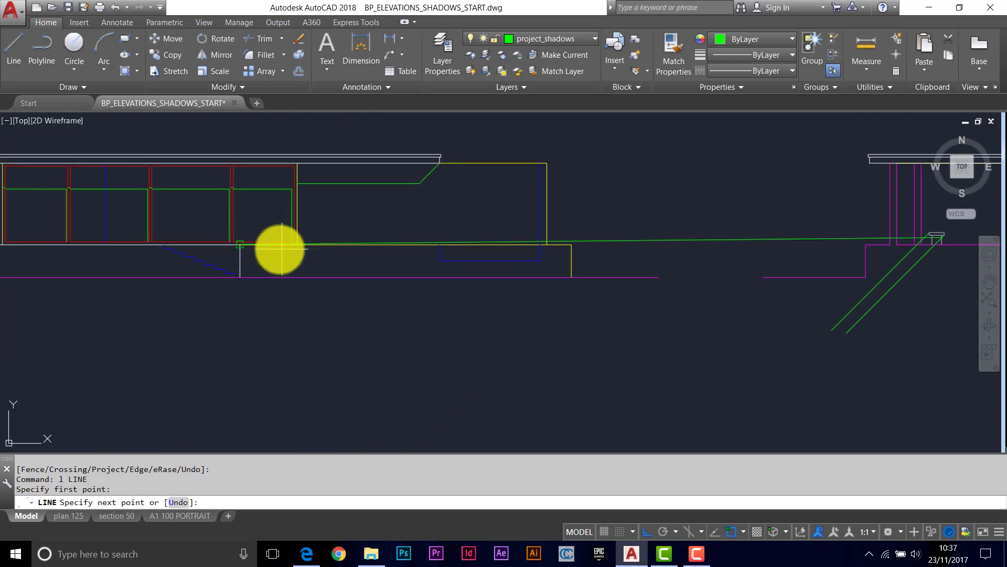
scroll(280, 248, "up", 5)
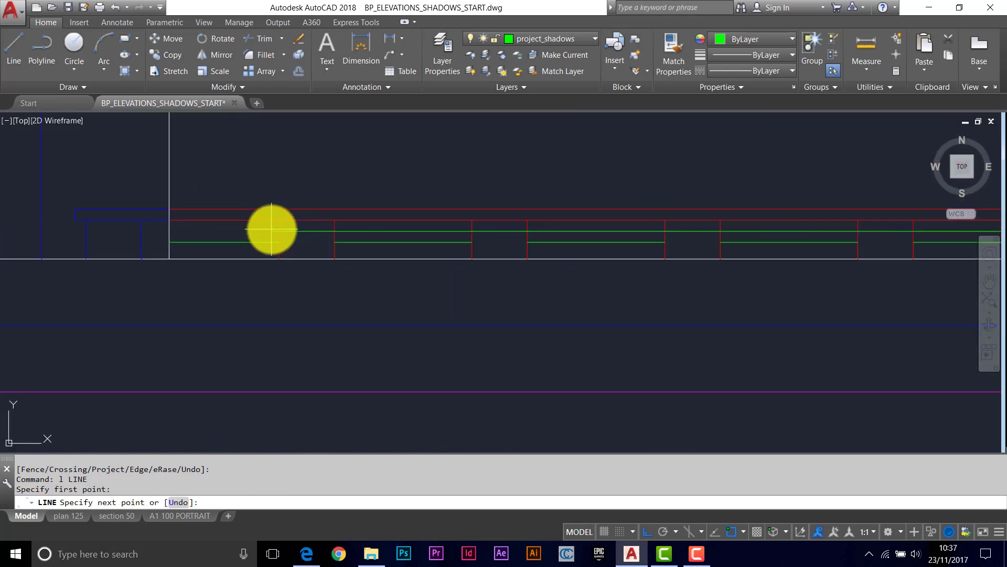
scroll(273, 229, "up", 4)
key("Return")
scroll(512, 261, "down", 3)
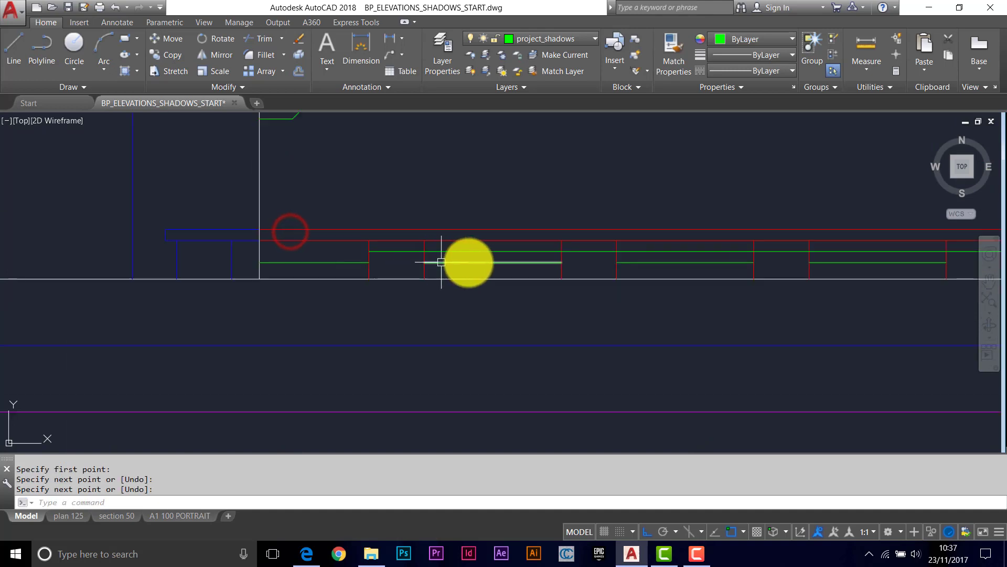
mouse_move(512, 260)
middle_mouse_down()
mouse_move(407, 257)
mouse_move(557, 254)
mouse_move(439, 256)
mouse_move(455, 267)
middle_mouse_up()
- Trim seven green seat segments so the shadow steps between the red legs
type("tr")
key("Return")
left_click(116, 299)
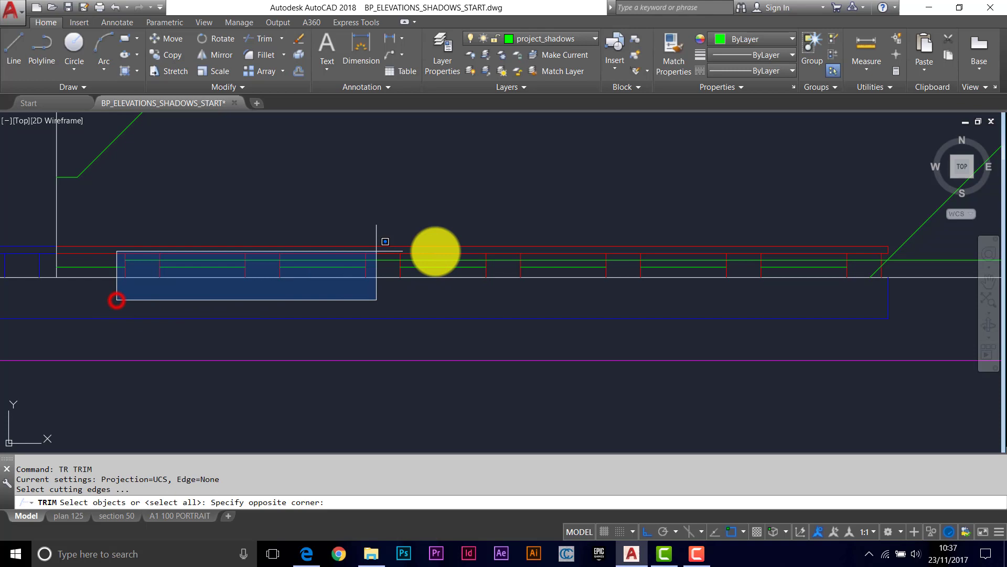
left_click(884, 241)
key("Return")
left_click(909, 261)
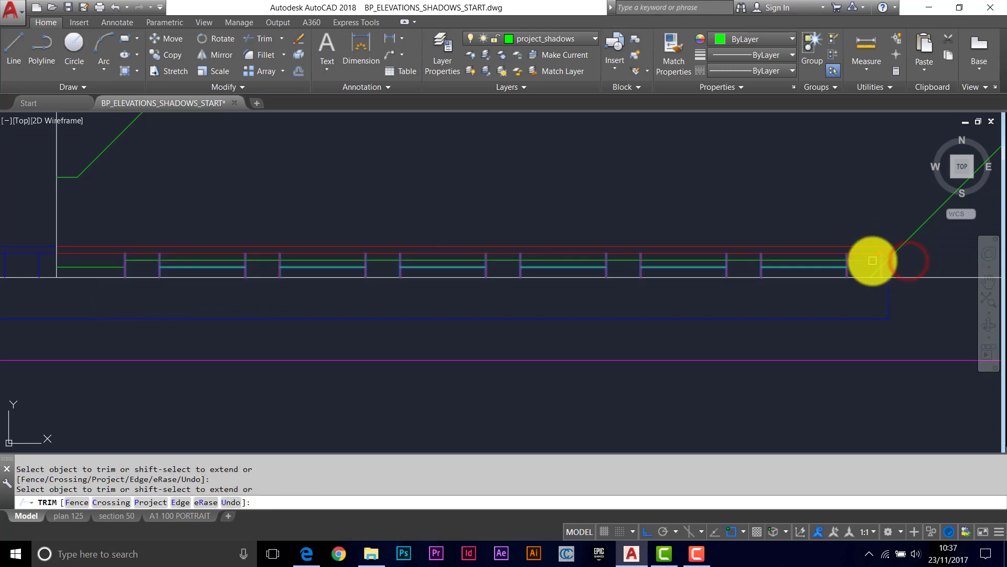
left_click(810, 263)
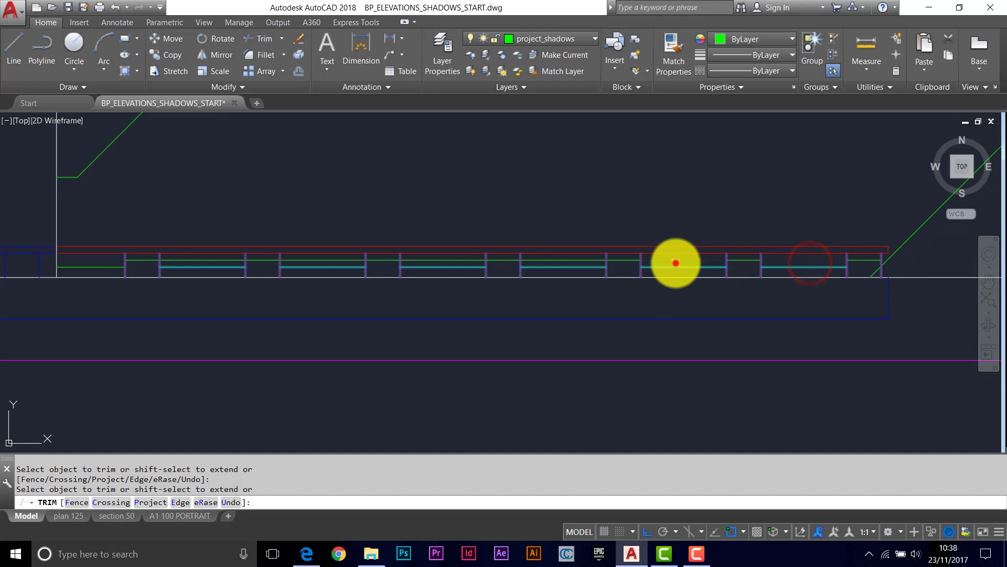
left_click(675, 263)
left_click(563, 260)
left_click(433, 260)
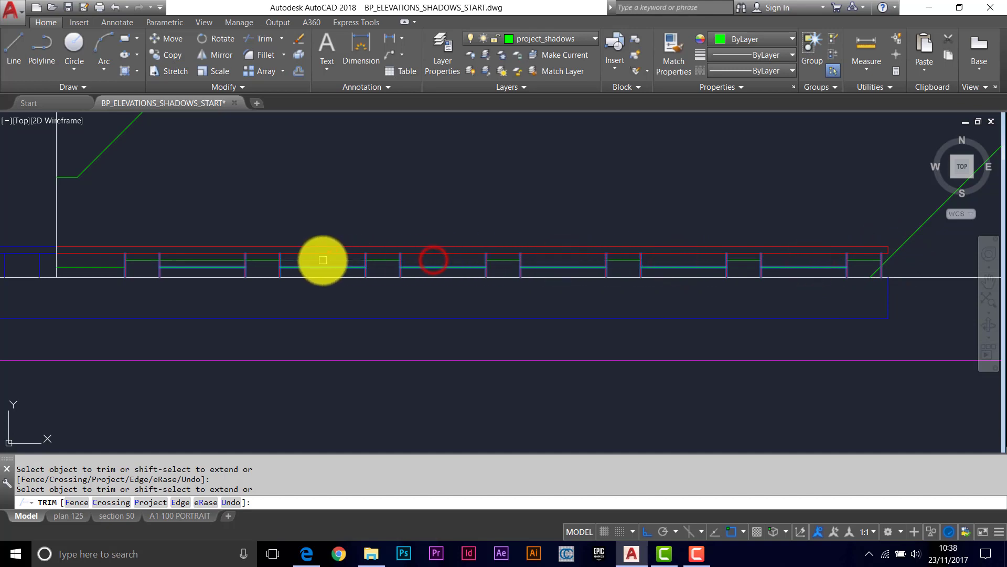
left_click(323, 260)
left_click(213, 262)
key("Return")
scroll(100, 278, "up", 2)
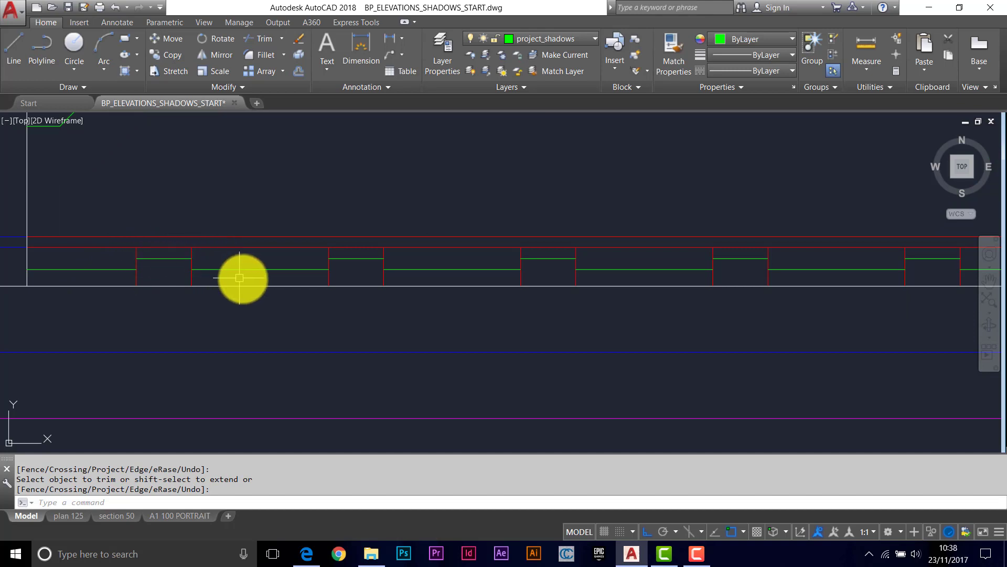
scroll(357, 260, "down", 6)
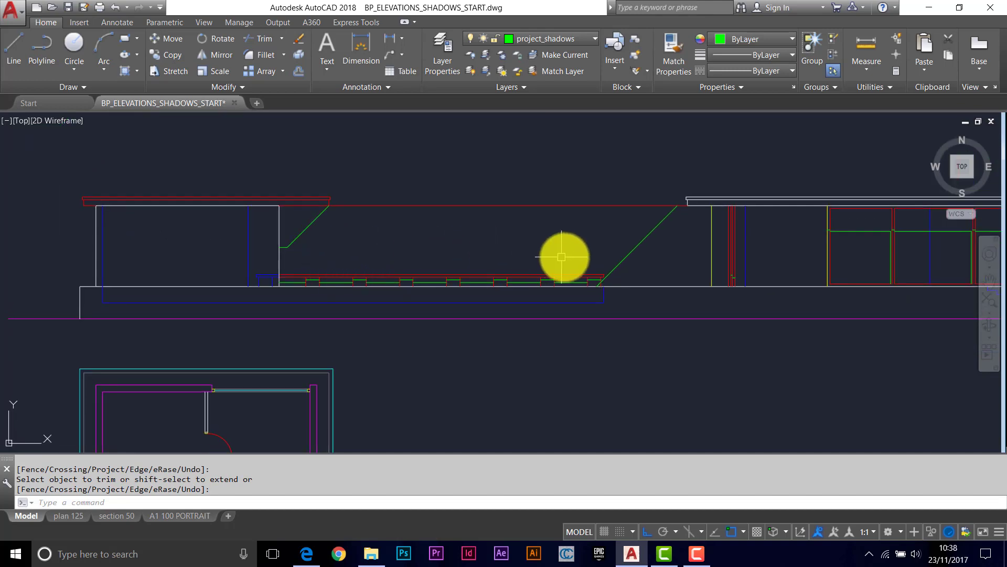
- Copy the green 45° shadow line from its top end to the roof's top-right corner
middle_click_drag(580, 255, 429, 254)
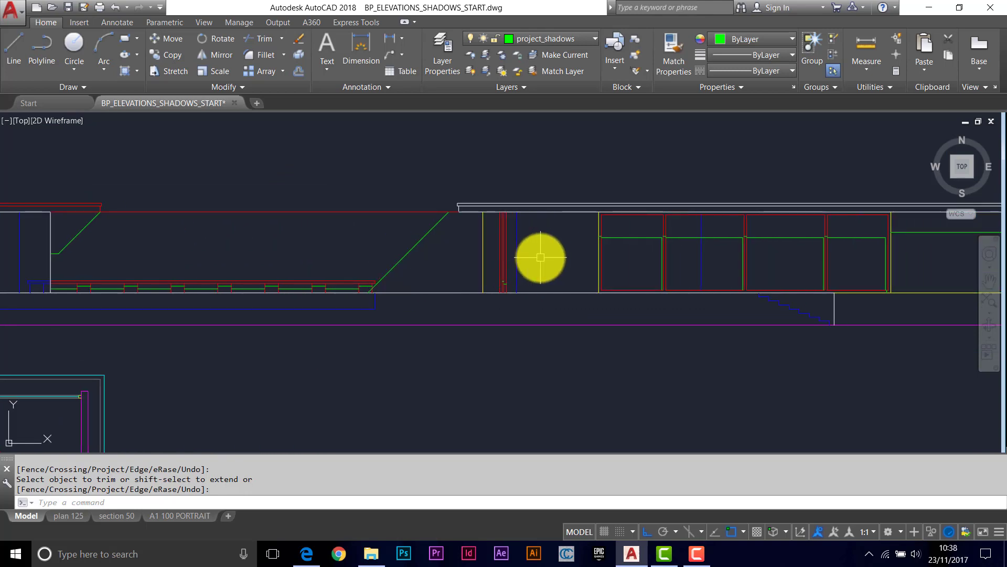
middle_click_drag(680, 262, 321, 297)
scroll(699, 245, "up", 6)
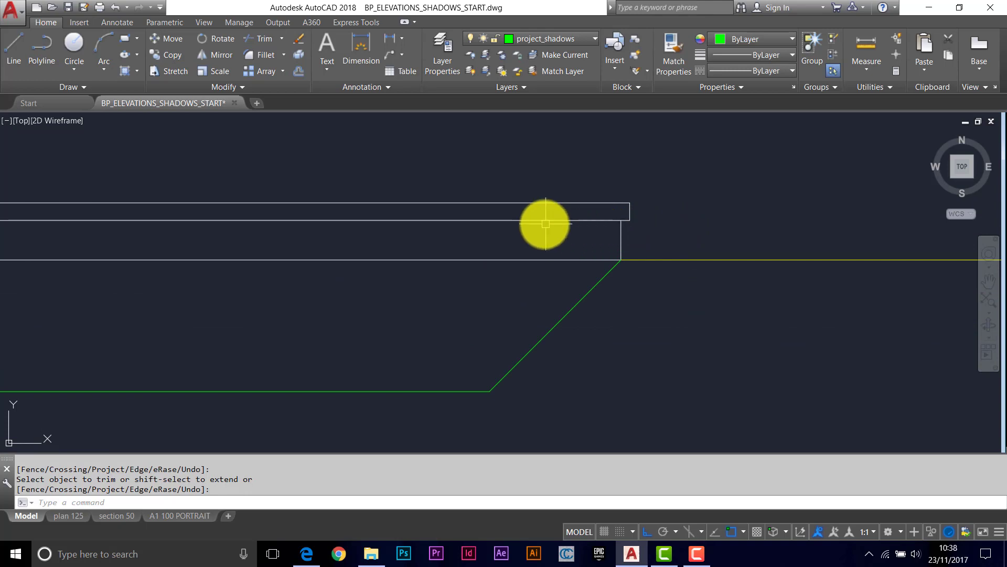
scroll(613, 250, "down", 6)
scroll(614, 249, "down", 3)
middle_click_drag(724, 263, 485, 254)
scroll(647, 240, "up", 5)
scroll(677, 245, "up", 3)
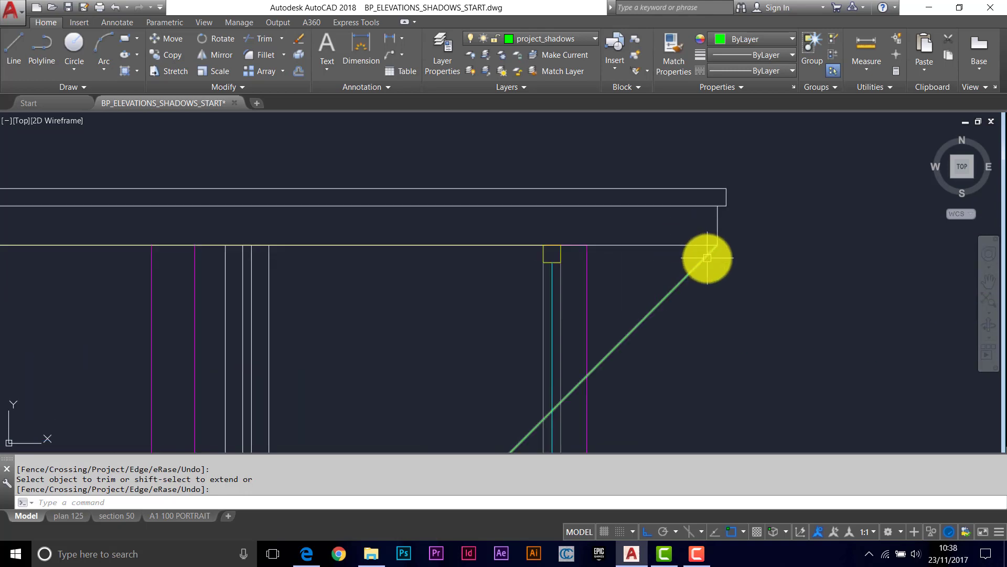
type("o")
key("Return")
left_click(705, 258)
key("Return")
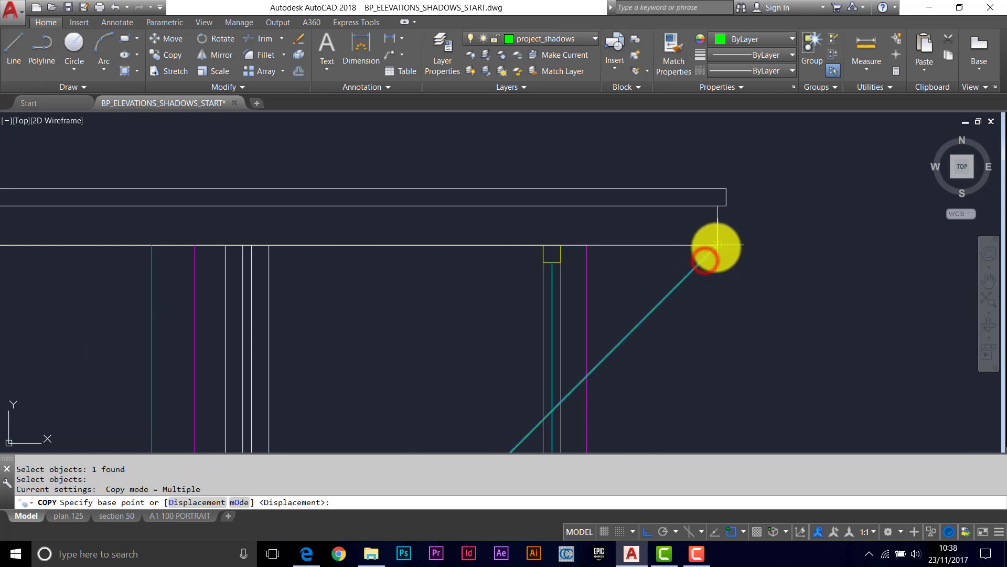
left_click(716, 247)
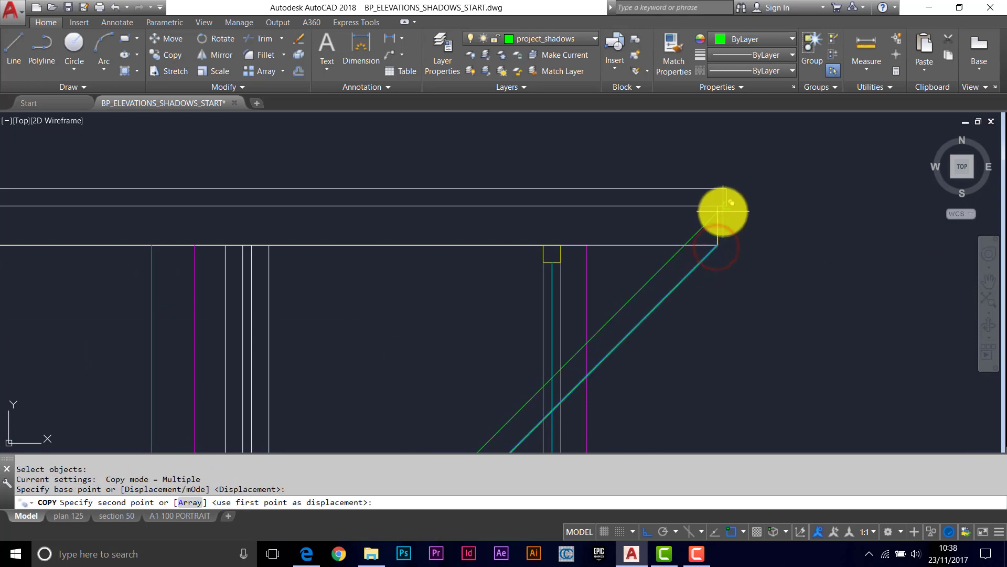
left_click(723, 212)
key("Return")
- Draw a horizontal shadow line from that corner to the left roof corner
type("l")
key("Return")
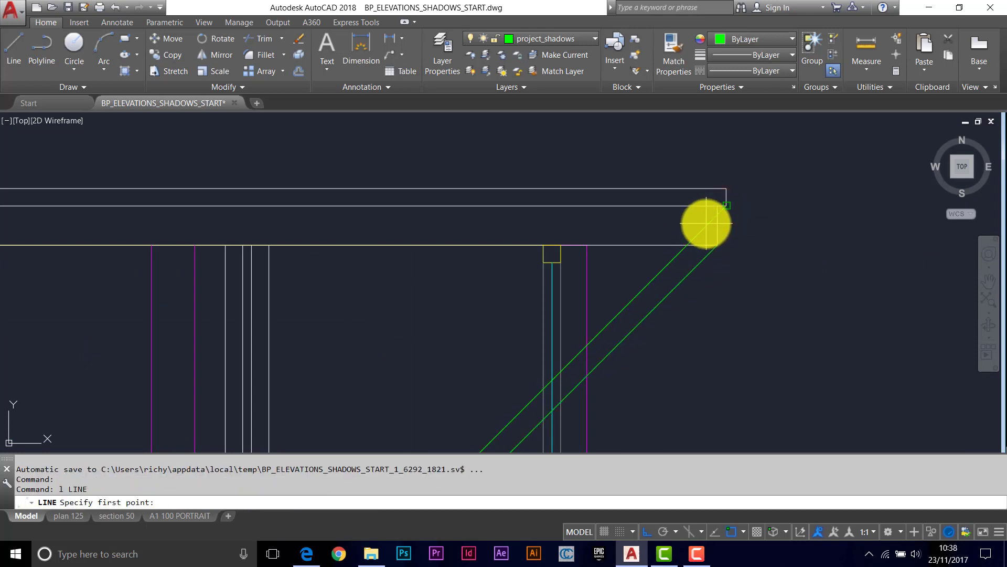
left_click(720, 215)
scroll(572, 221, "down", 10)
middle_click_drag(142, 250, 621, 256)
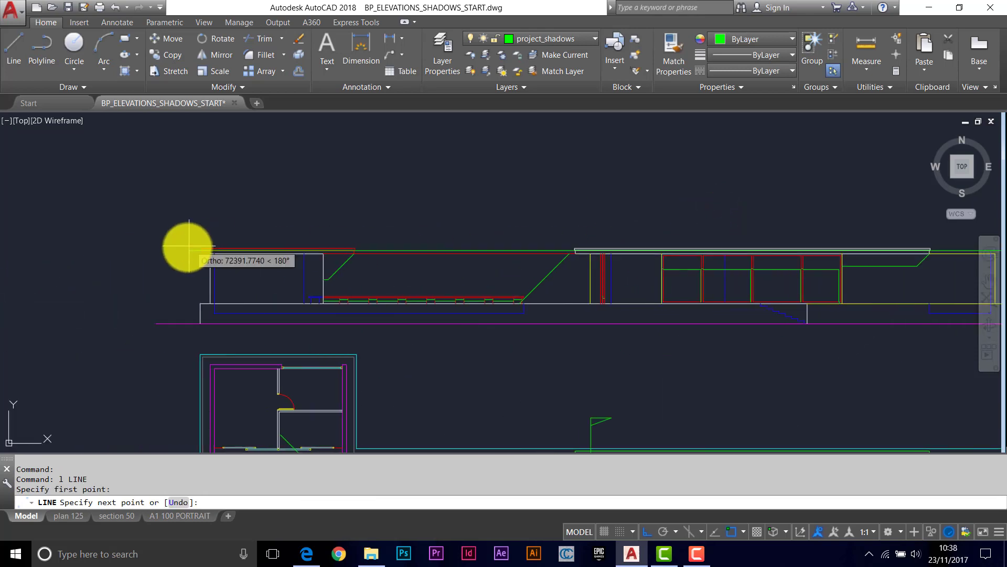
scroll(222, 247, "up", 4)
left_click(222, 246)
key("Return")
scroll(607, 269, "up", 4)
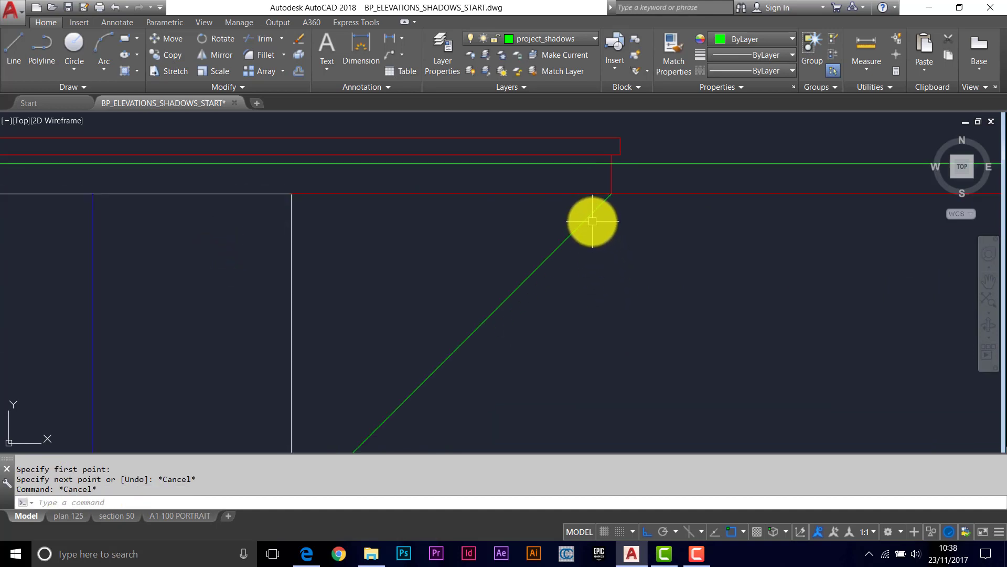
- Copy the diagonal shadow line from its top end to the upper corner
left_click(592, 218)
key("Return")
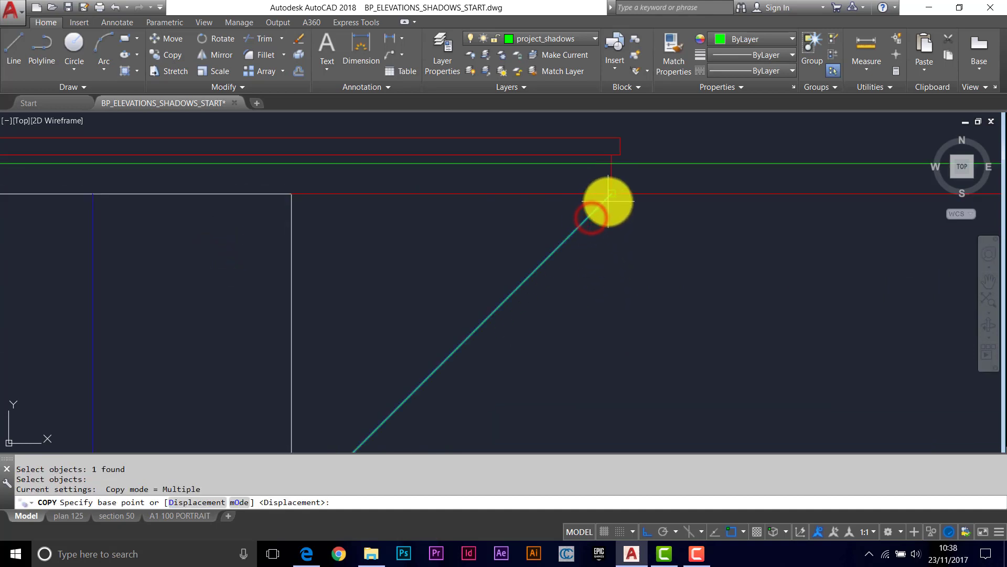
left_click(609, 195)
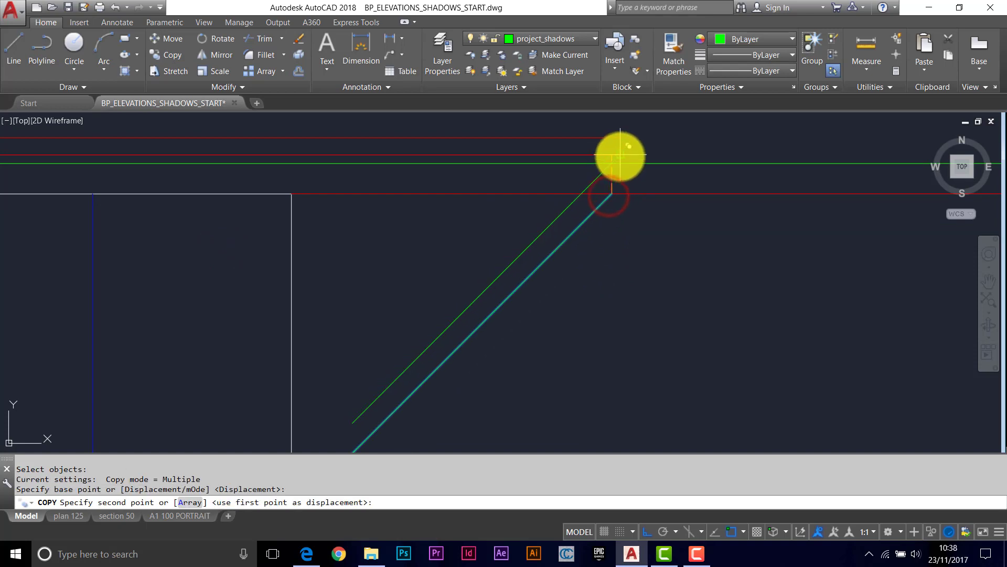
left_click(620, 155)
key("Return")
scroll(607, 166, "up", 4)
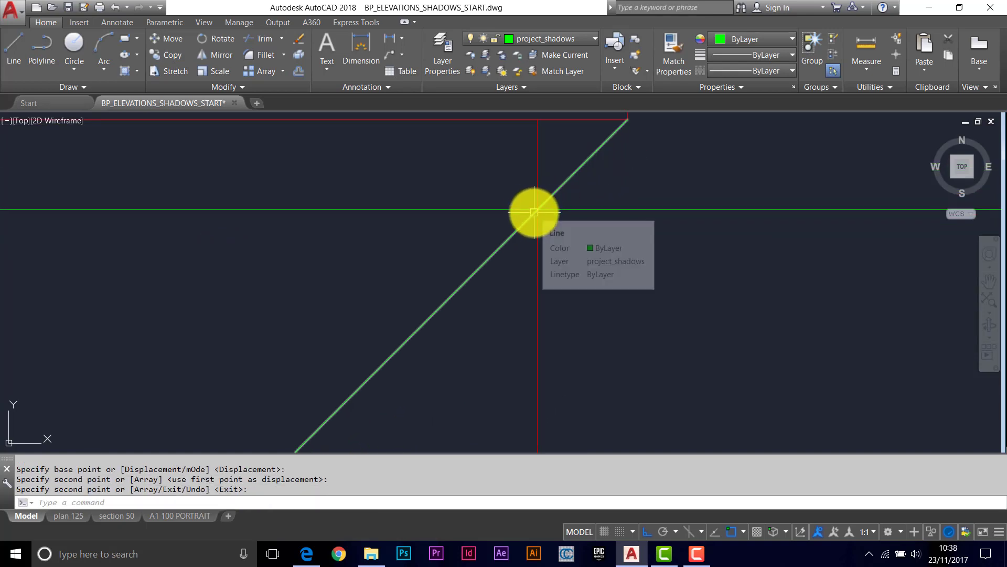
scroll(537, 206, "down", 3)
scroll(536, 169, "up", 1)
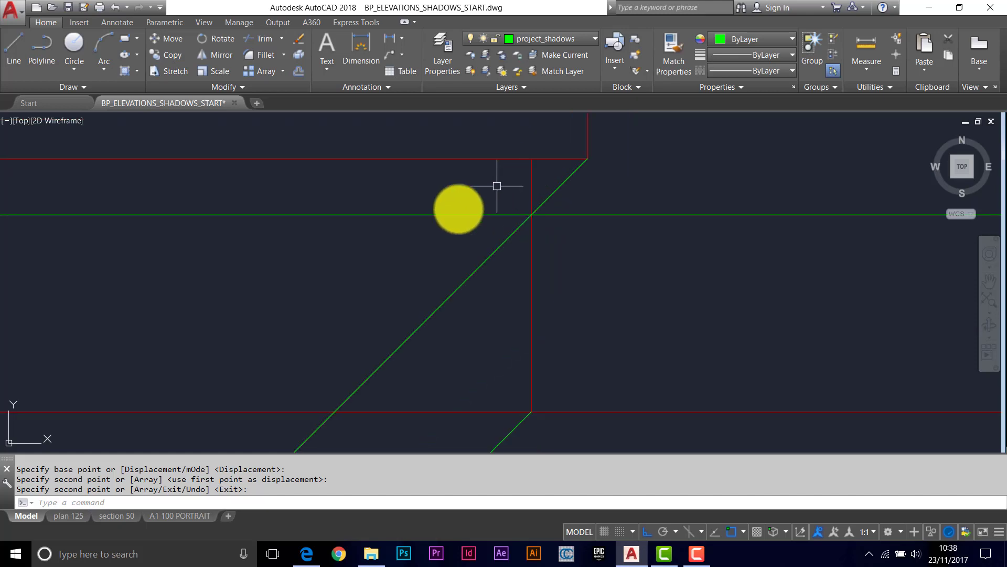
- Erase the extra upper diagonal line
key("Escape")
key("Escape")
type("e")
key("Return")
left_click(562, 185)
key("Return")
type("t")
key("Return")
key("Escape")
- Trim the shadow line overshooting the corner, using the vertical roof edge as cutting edge
type("tr")
key("Return")
left_click(530, 237)
scroll(599, 263, "down", 10)
scroll(592, 264, "down", 3)
scroll(641, 272, "up", 8)
left_click(496, 209)
right_click(496, 209)
left_click(473, 175)
scroll(573, 236, "down", 5)
scroll(373, 223, "up", 5)
scroll(568, 214, "up", 3)
- Trim again against the vertical line to cut back the remaining overshoot past the roof corner
key("Return")
key("Return")
left_click(578, 220)
right_click(611, 209)
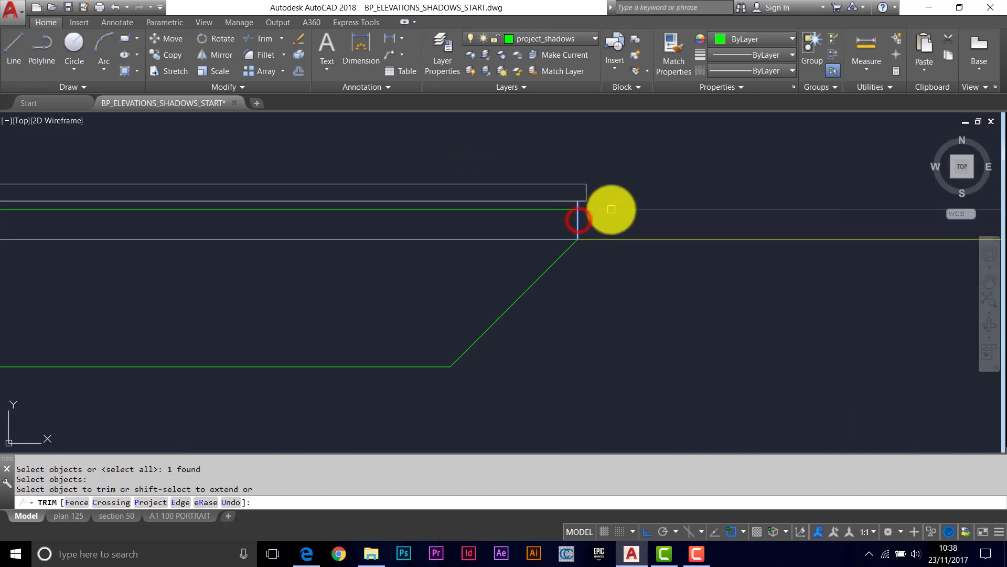
left_click(612, 209)
scroll(598, 231, "down", 4)
middle_click_drag(519, 250, 676, 256)
key("Escape")
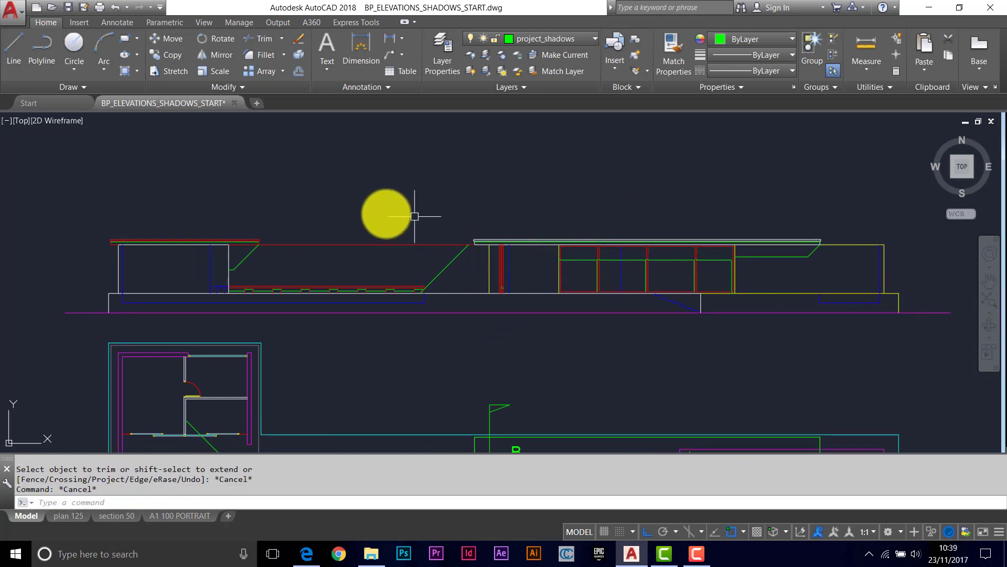